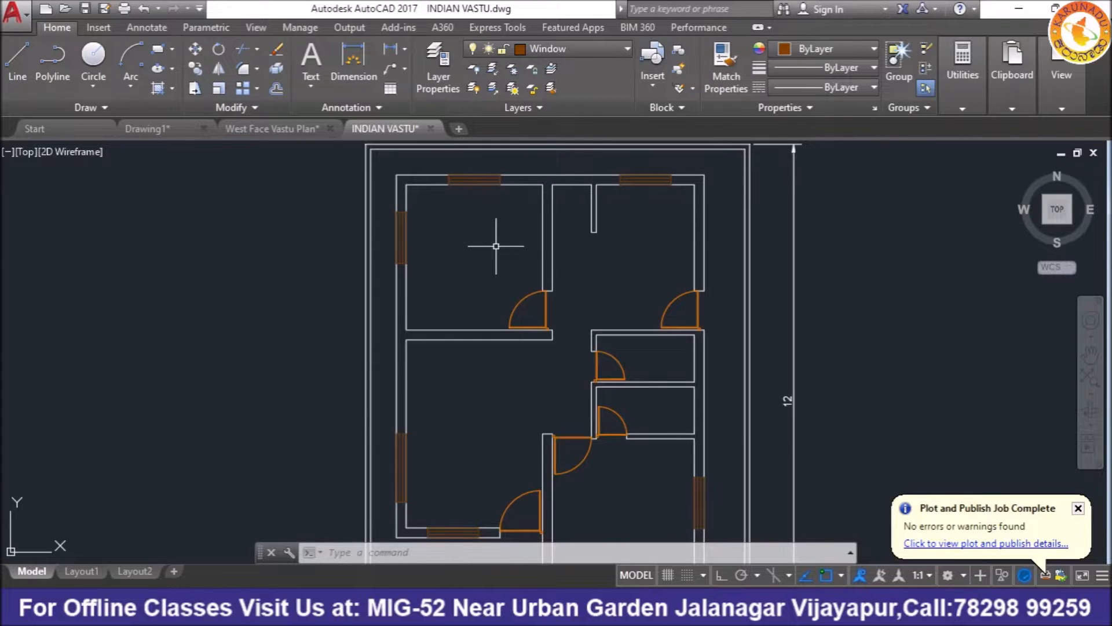
# Step: Create a new layer named Stair Case
pyautogui.scroll(1, 496, 246)
pyautogui.click(439, 69)
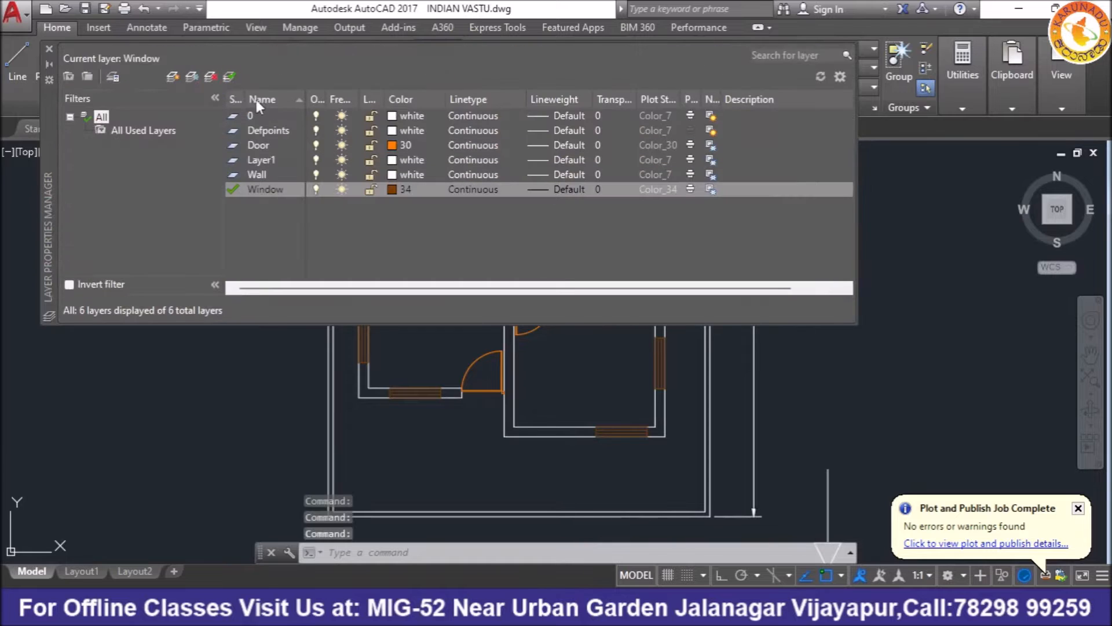
pyautogui.click(192, 77)
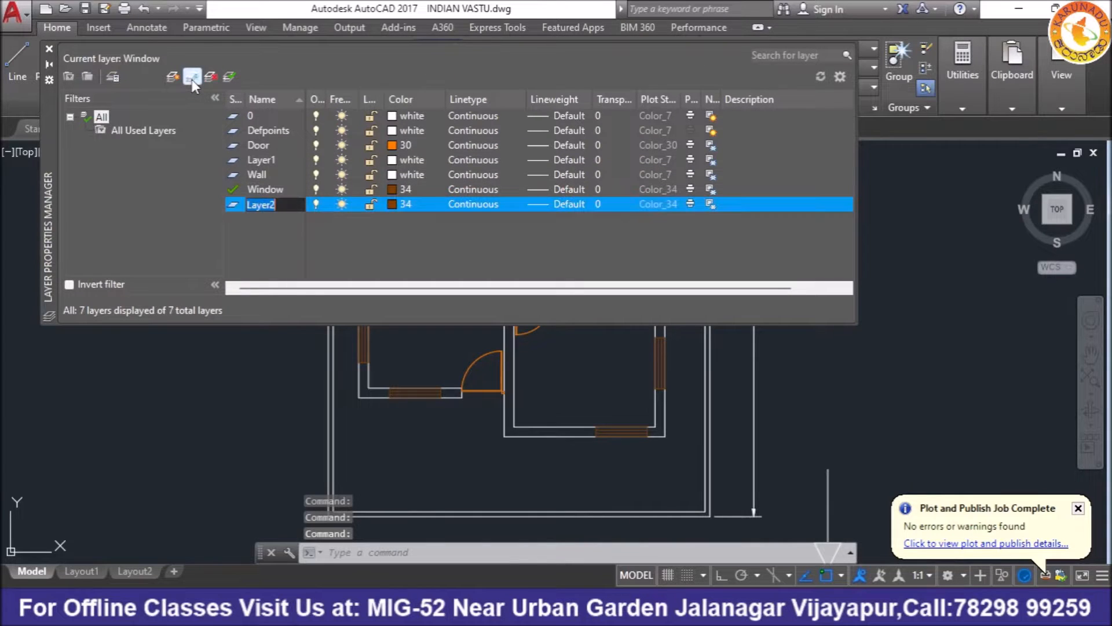
pyautogui.press('BackSpace')
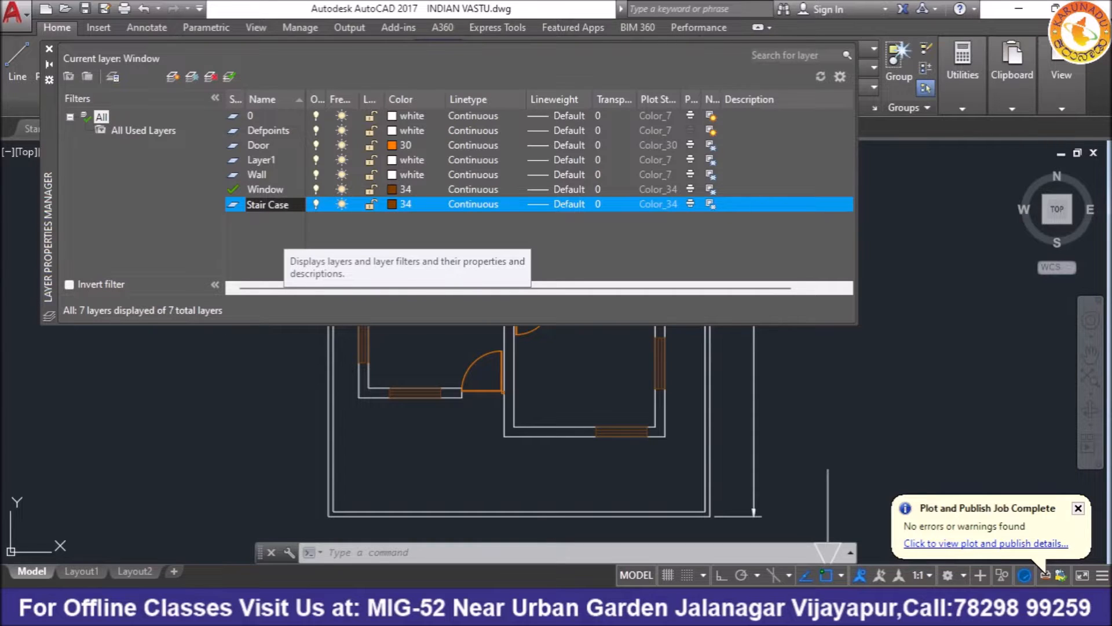
# Step: Set the Stair Case layer's color to 150 and make it the current layer
pyautogui.click(391, 204)
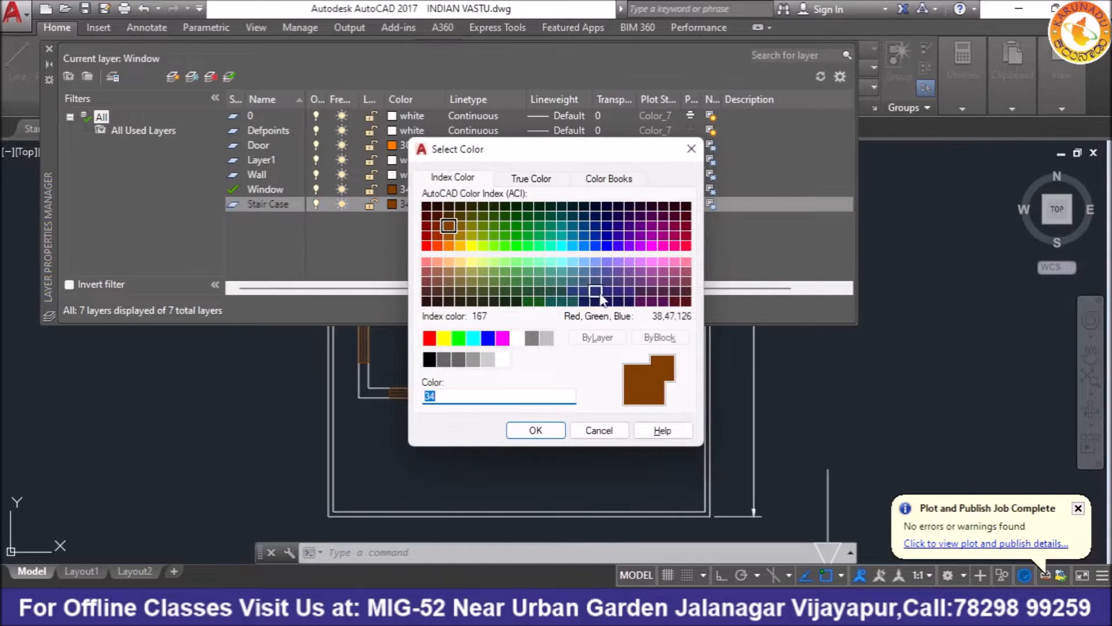
pyautogui.click(583, 245)
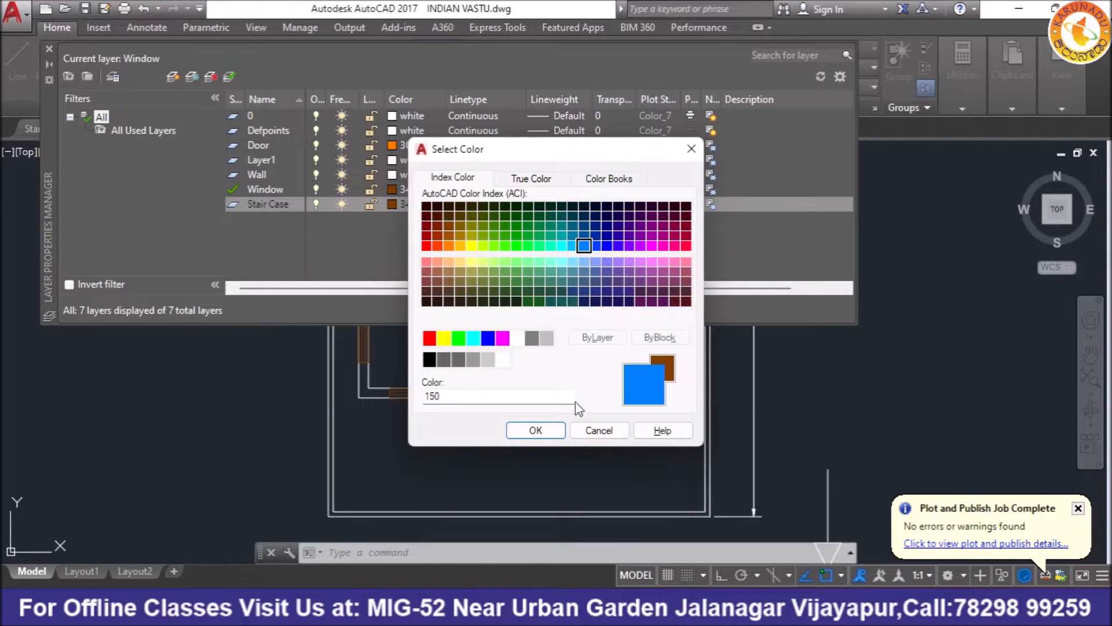
pyautogui.click(539, 431)
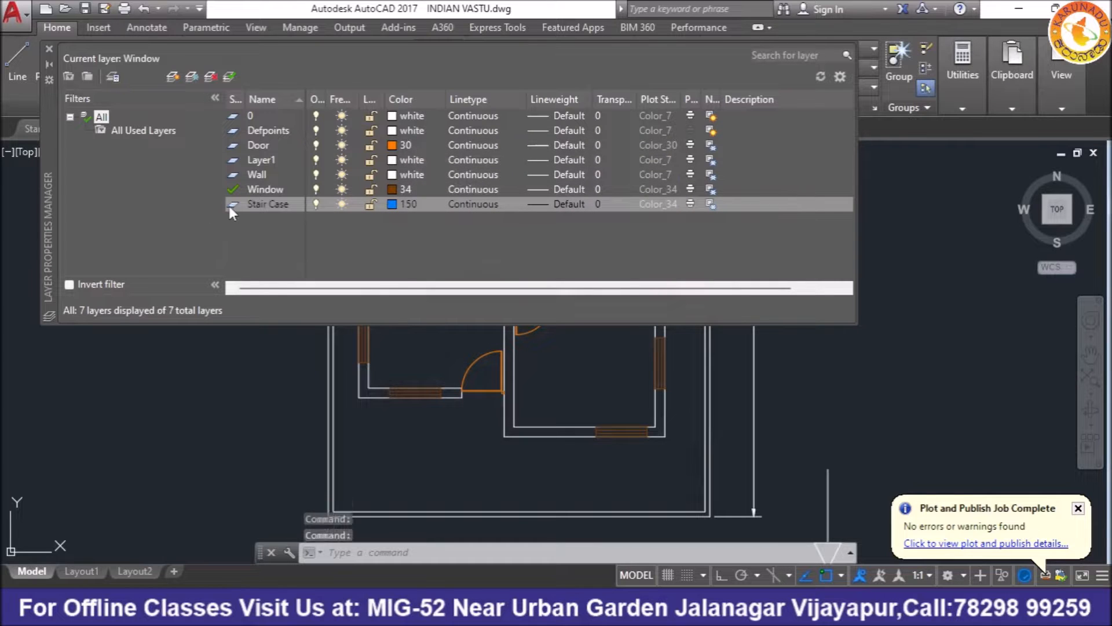
pyautogui.doubleClick(232, 205)
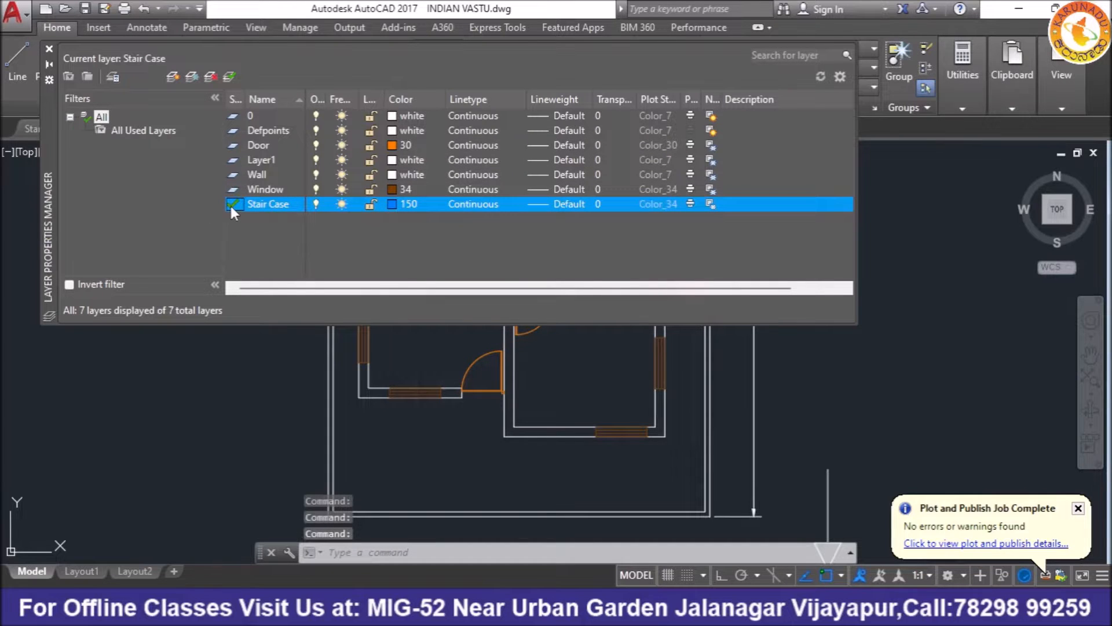
pyautogui.click(49, 48)
# Step: With Ortho on, draw a vertical line from the lower-left outer corner of the bottom-right room down past the outer compound wall line
pyautogui.scroll(-2, 452, 270)
pyautogui.scroll(2, 464, 348)
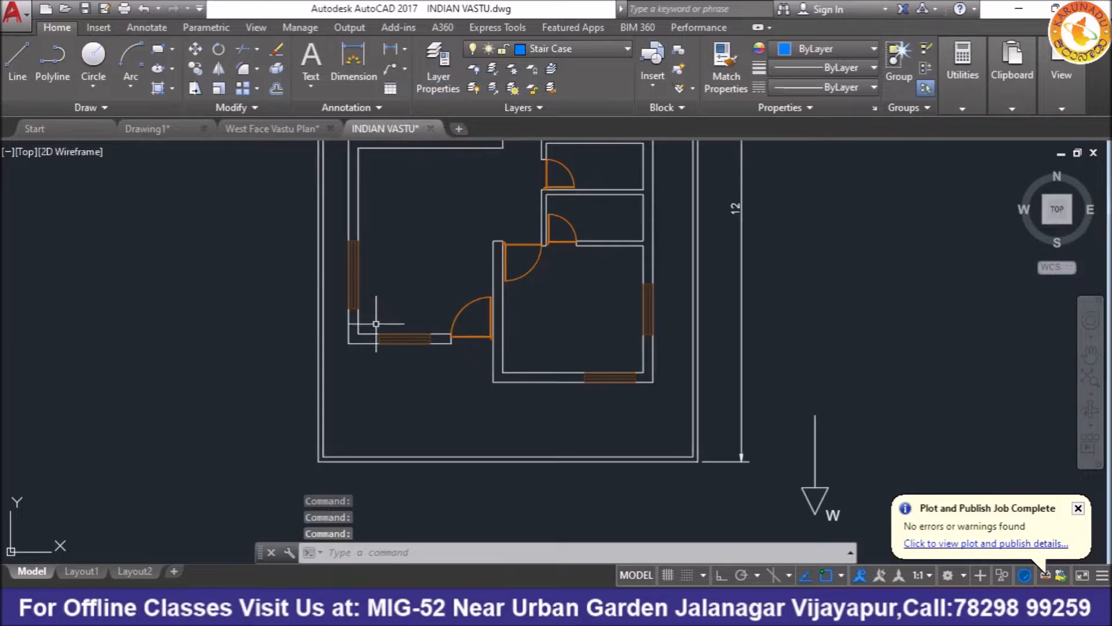
pyautogui.click(24, 69)
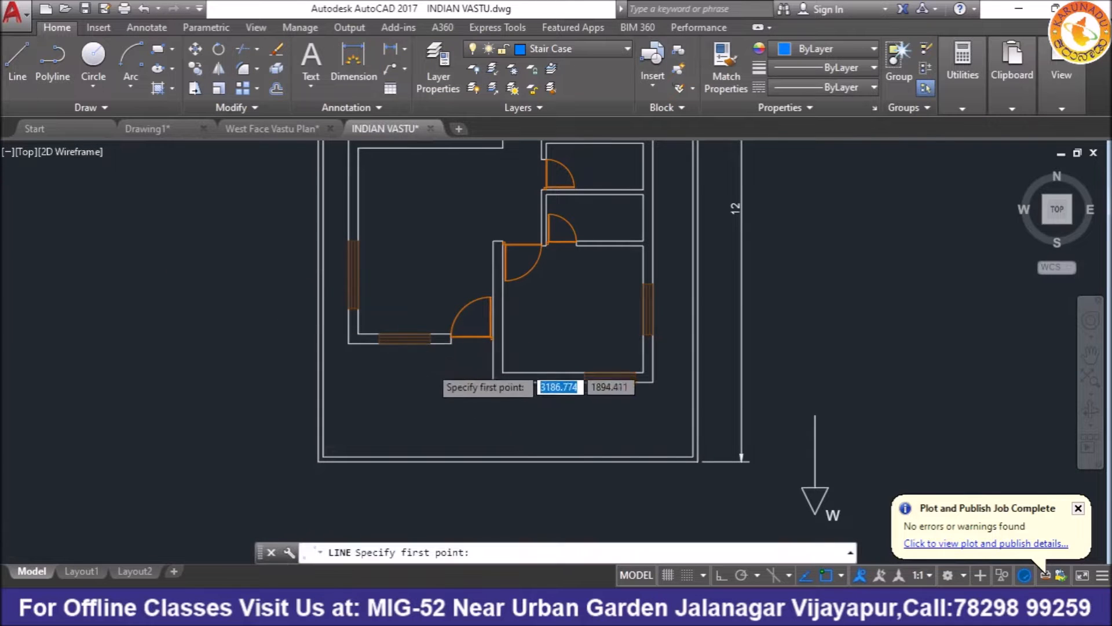
pyautogui.scroll(4, 463, 385)
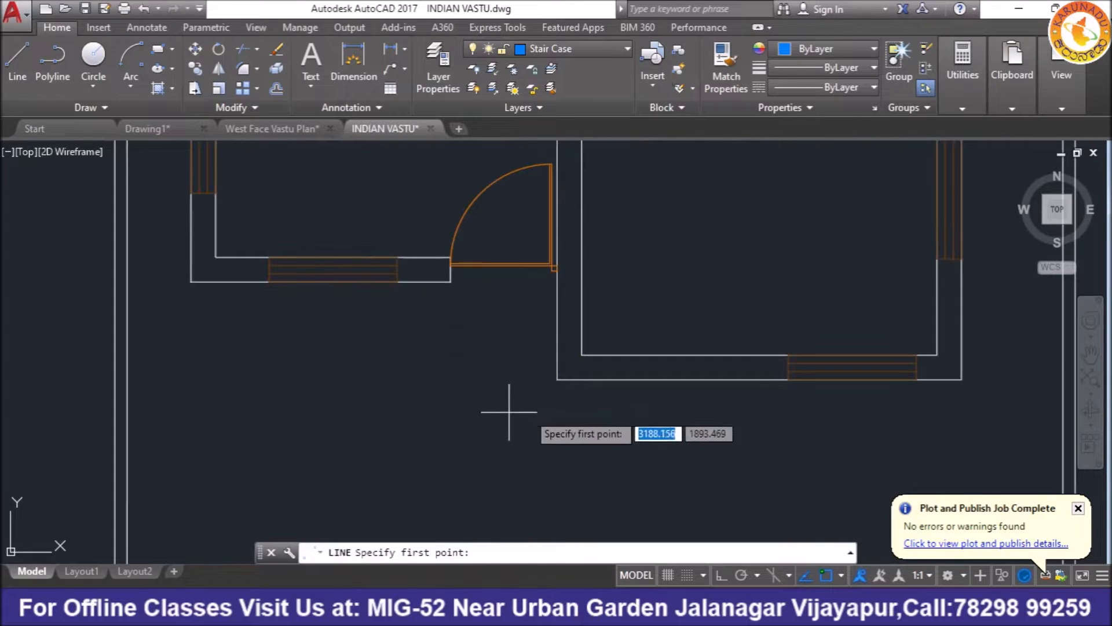
pyautogui.click(558, 381)
pyautogui.scroll(-4, 559, 399)
pyautogui.scroll(2, 559, 399)
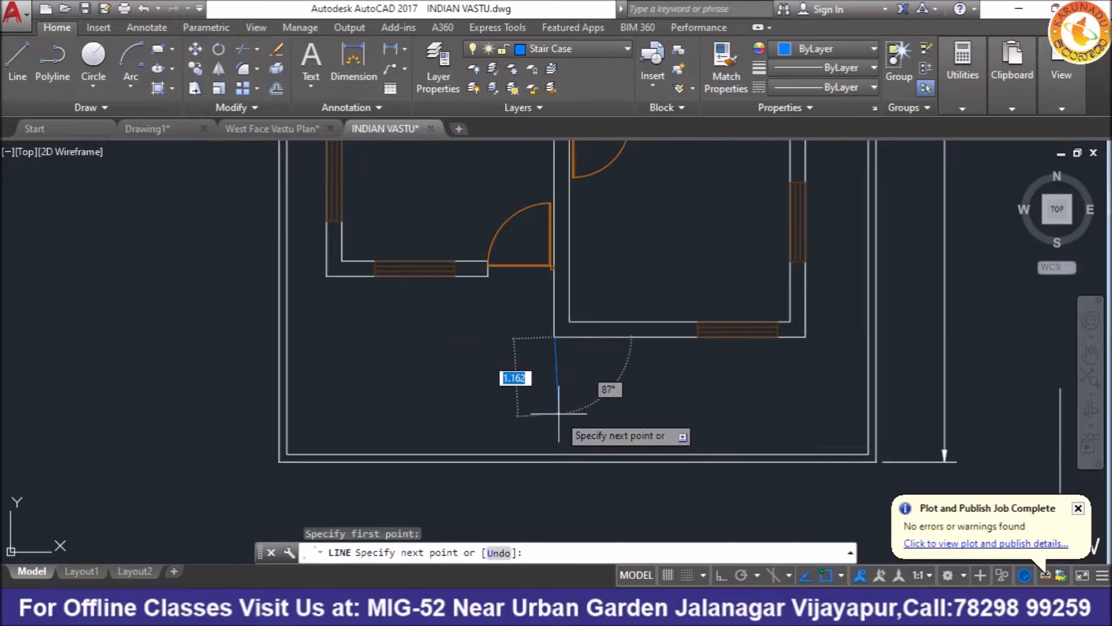
pyautogui.scroll(4, 560, 447)
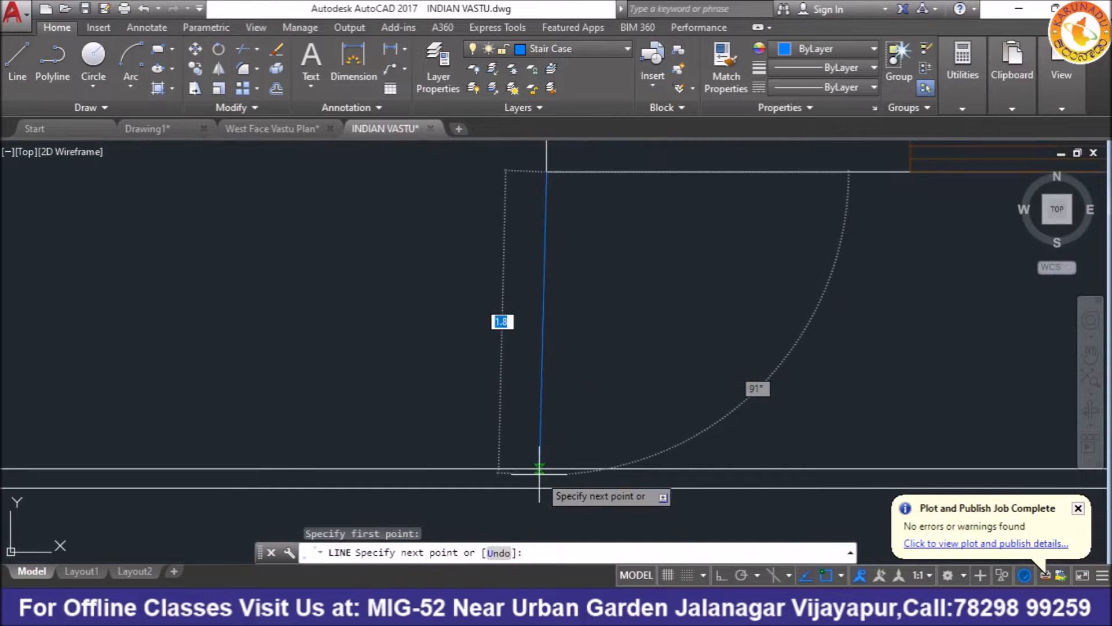
pyautogui.scroll(-3, 539, 468)
pyautogui.press('F8')
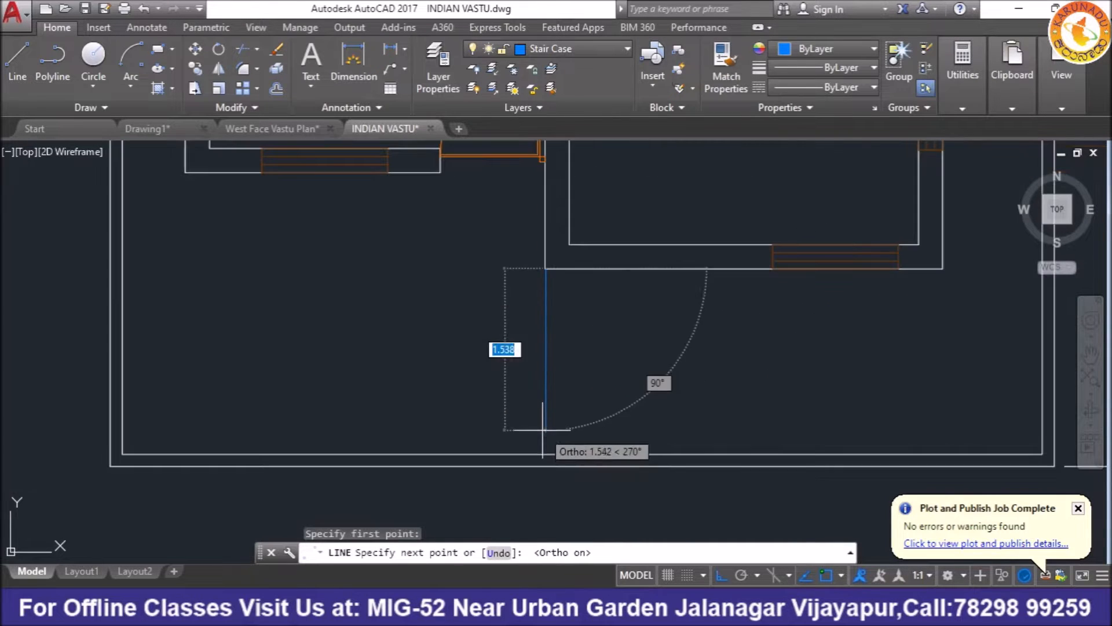
pyautogui.click(546, 507)
pyautogui.rightClick(603, 228)
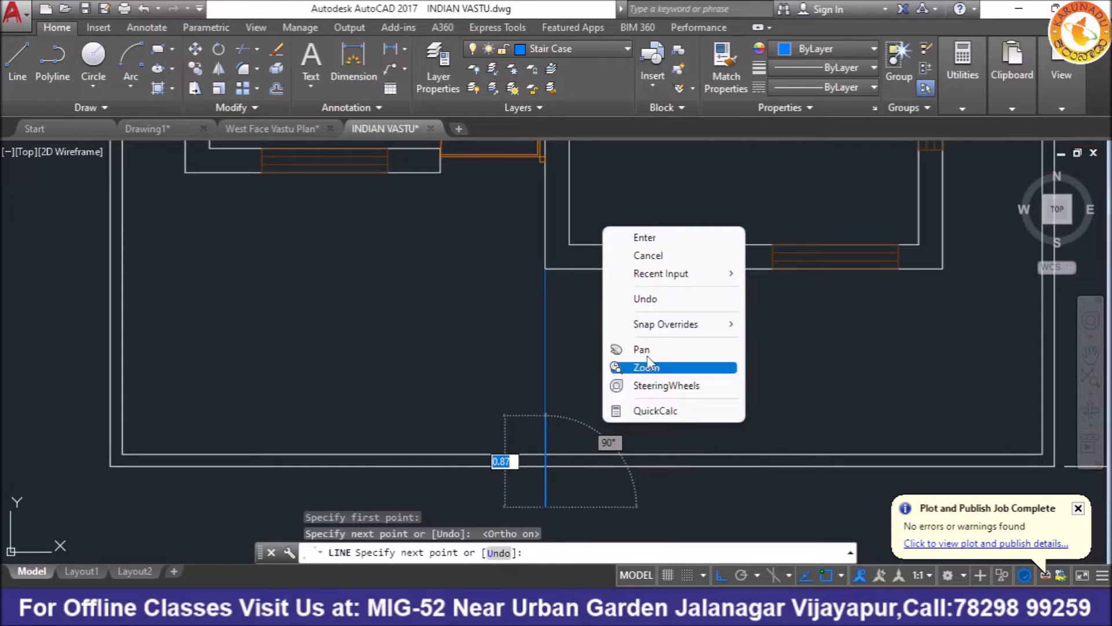
pyautogui.click(663, 237)
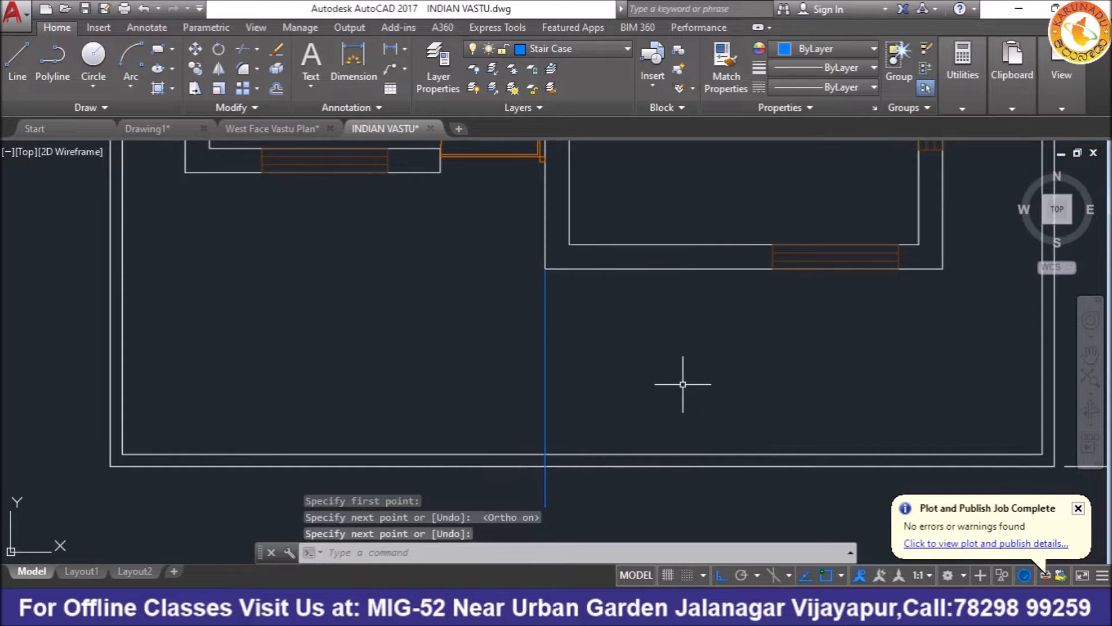
# Step: Trim the new stair line's lower end back to the inner line of the compound wall
pyautogui.write('tr')
pyautogui.press('Return')
pyautogui.press('Return')
pyautogui.scroll(-3, 681, 362)
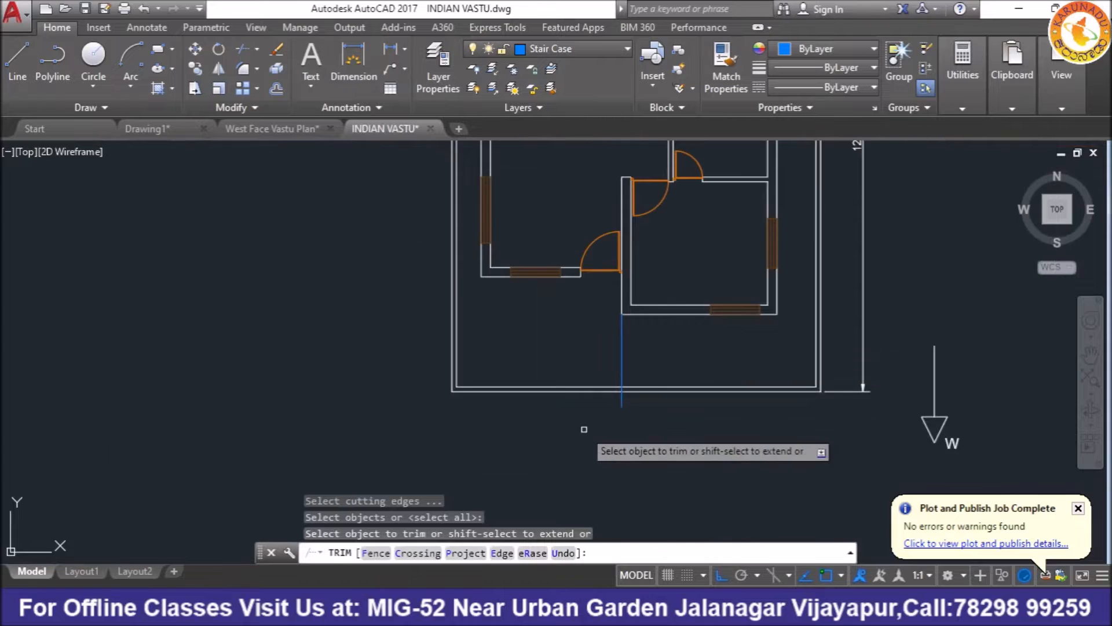
pyautogui.scroll(4, 639, 388)
pyautogui.click(640, 375)
pyautogui.scroll(4, 643, 365)
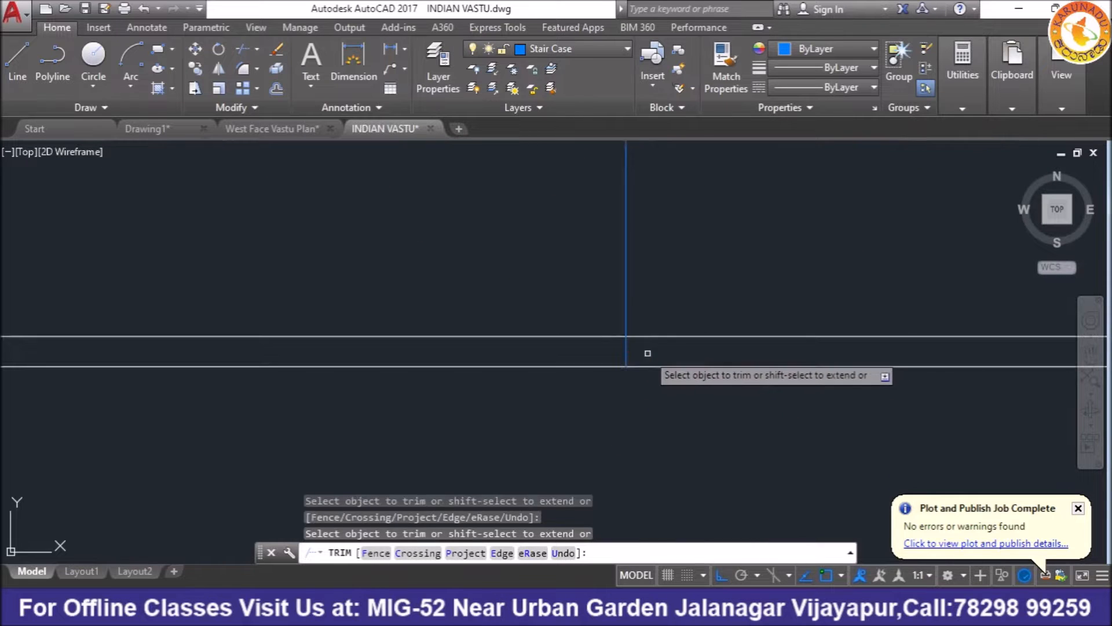
pyautogui.scroll(-5, 577, 379)
pyautogui.rightClick(579, 342)
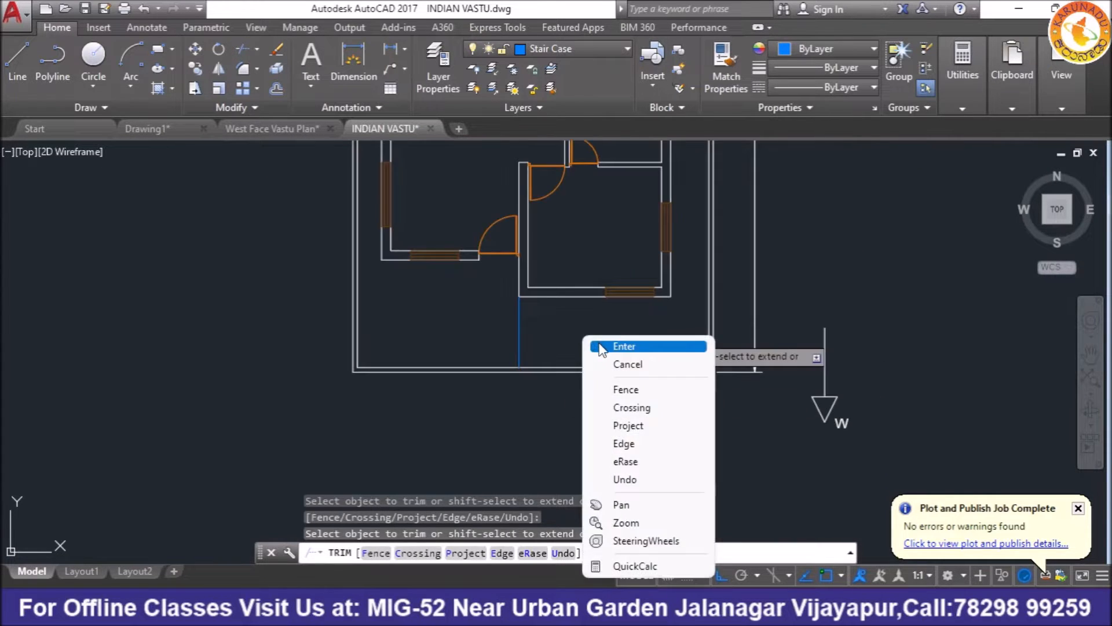
pyautogui.click(600, 348)
# Step: Offset the stair line 0.25 to the right thirteen times, each from the previous copy, to form evenly spaced treads ending below the window
pyautogui.write('o')
pyautogui.press('Return')
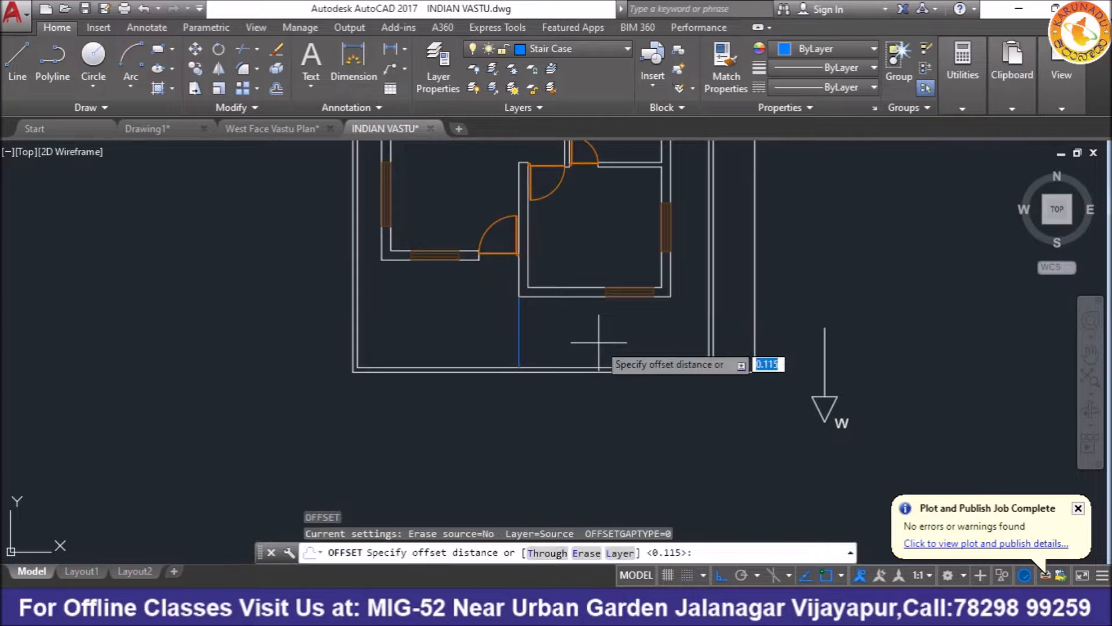
pyautogui.write('0.25')
pyautogui.press('Return')
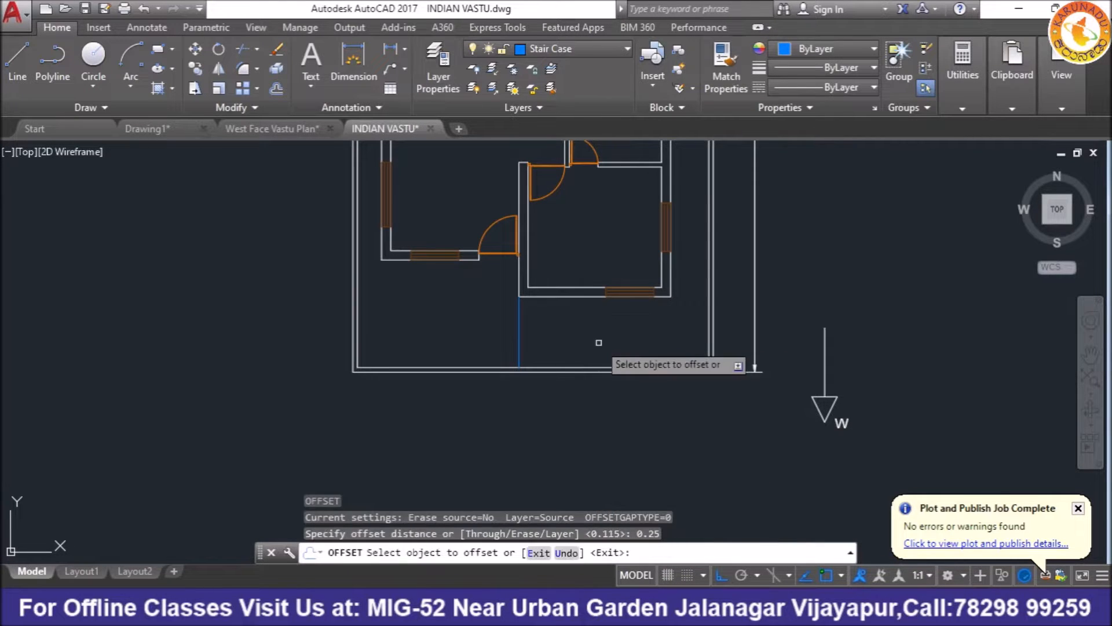
pyautogui.scroll(4, 599, 342)
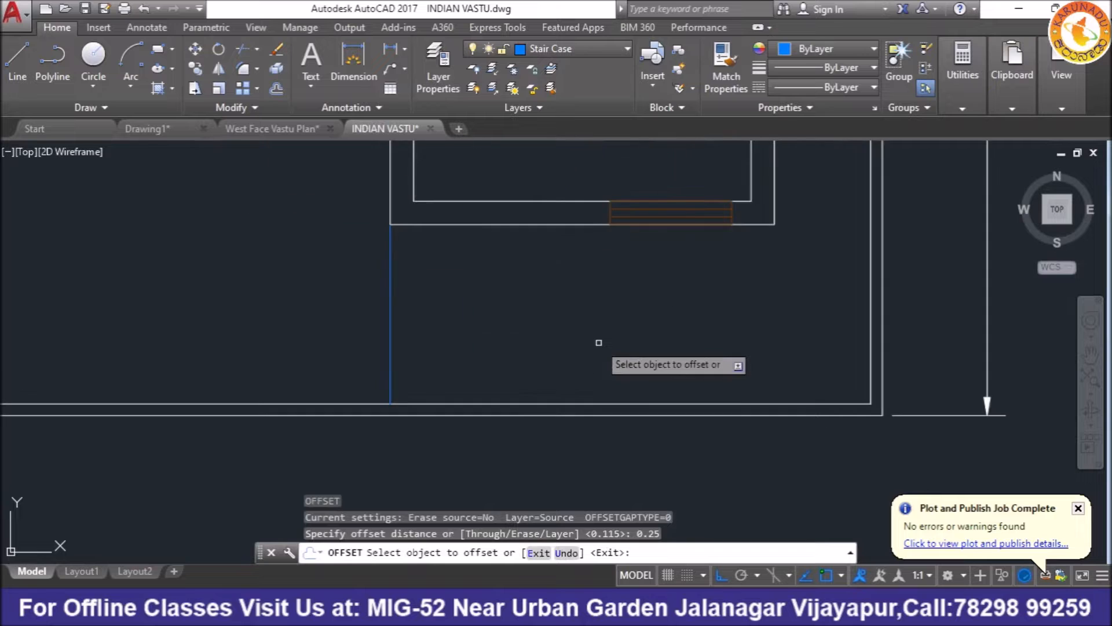
pyautogui.click(388, 337)
pyautogui.click(484, 322)
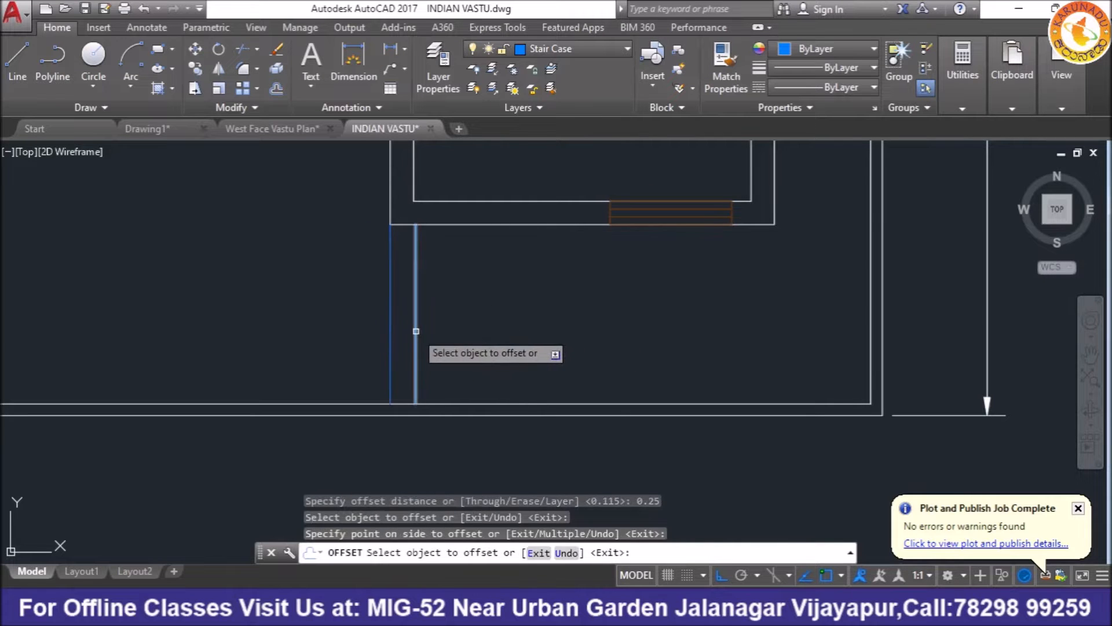
pyautogui.click(416, 335)
pyautogui.click(567, 325)
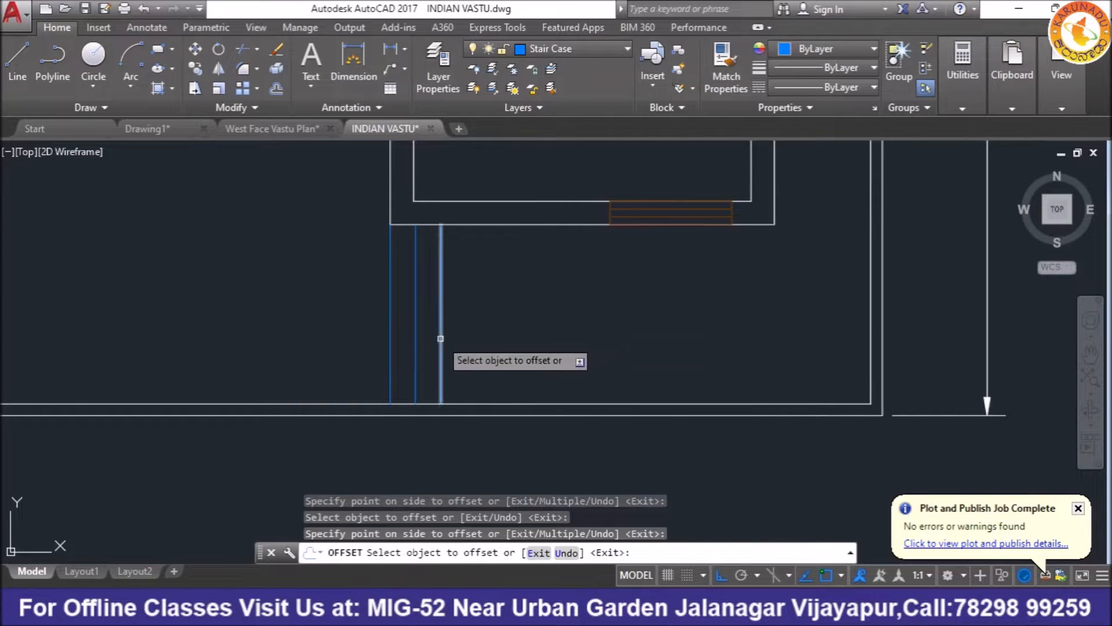
pyautogui.click(441, 340)
pyautogui.click(519, 322)
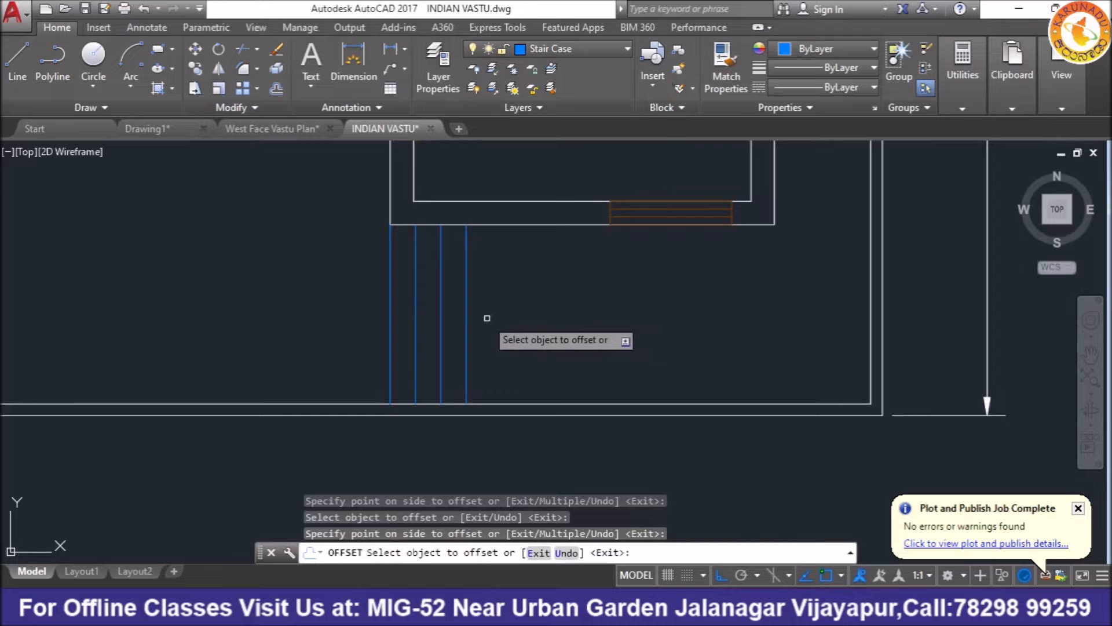
pyautogui.click(466, 341)
pyautogui.click(492, 321)
pyautogui.click(492, 324)
pyautogui.click(609, 313)
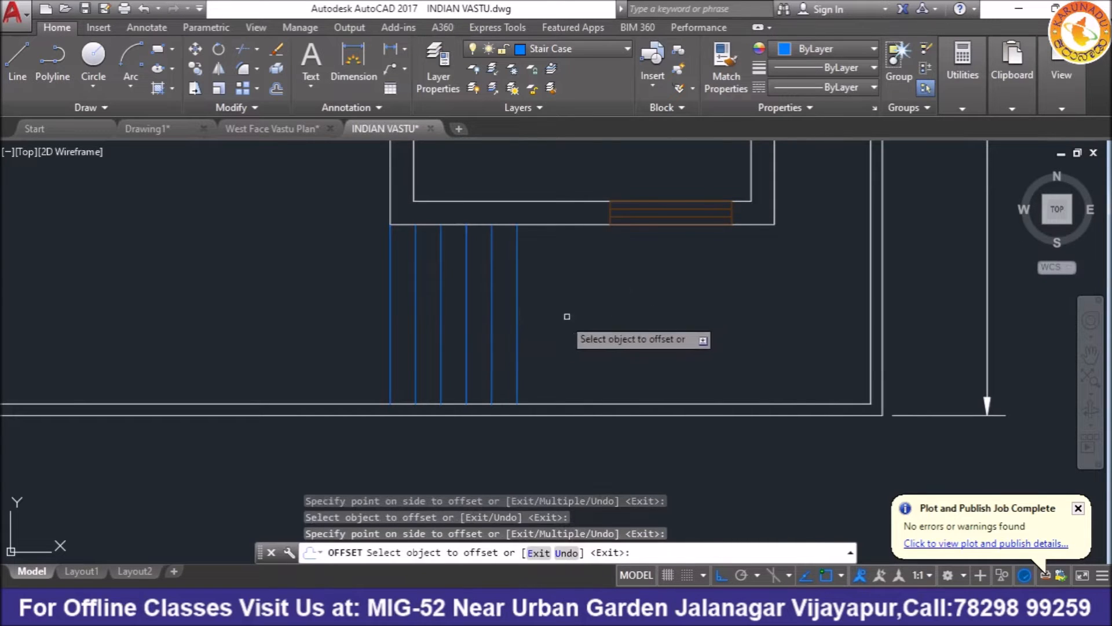
pyautogui.click(517, 327)
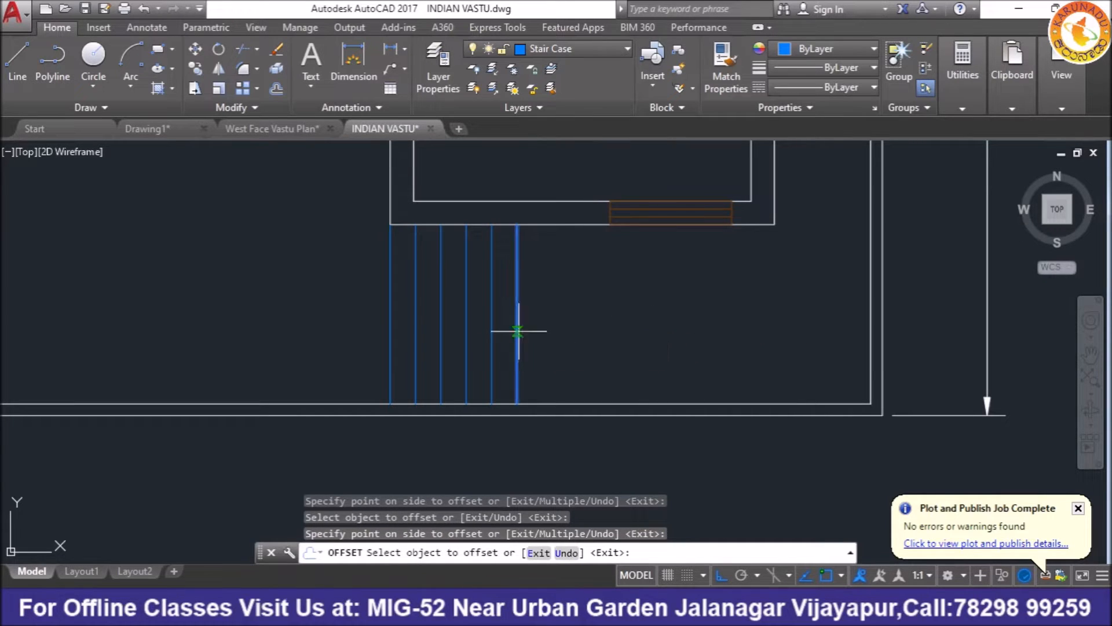
pyautogui.click(649, 302)
pyautogui.click(542, 302)
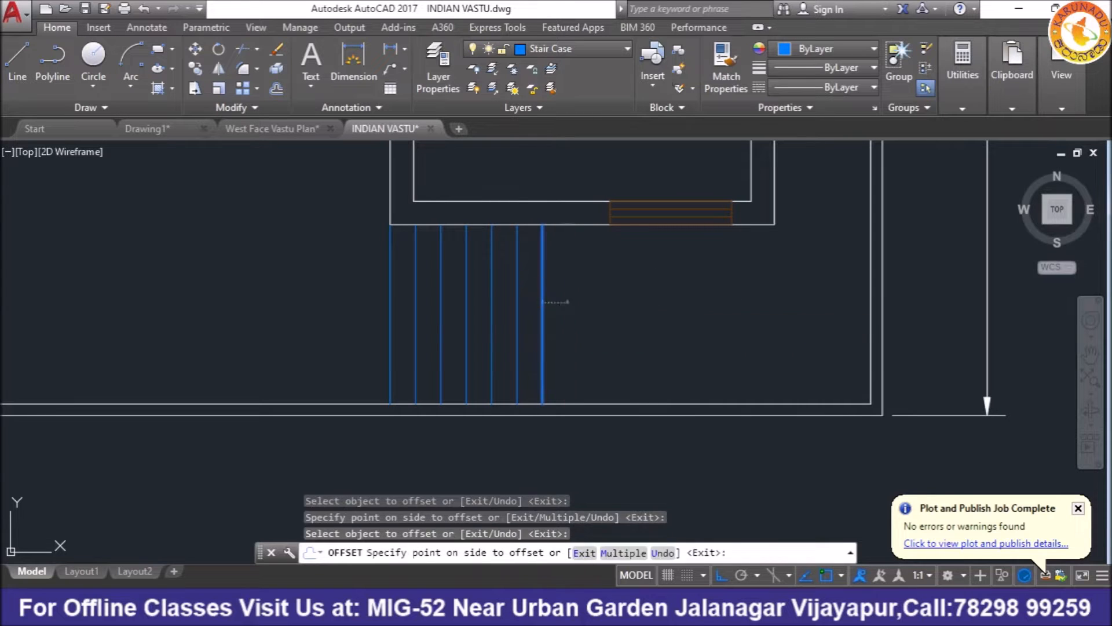
pyautogui.click(637, 310)
pyautogui.click(567, 328)
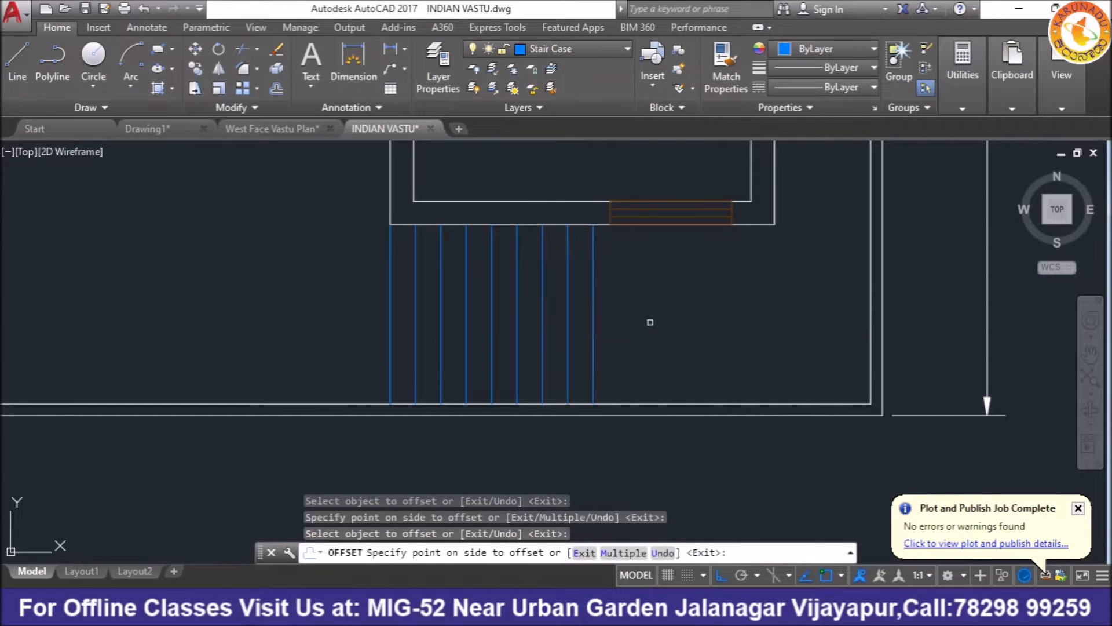
pyautogui.click(638, 322)
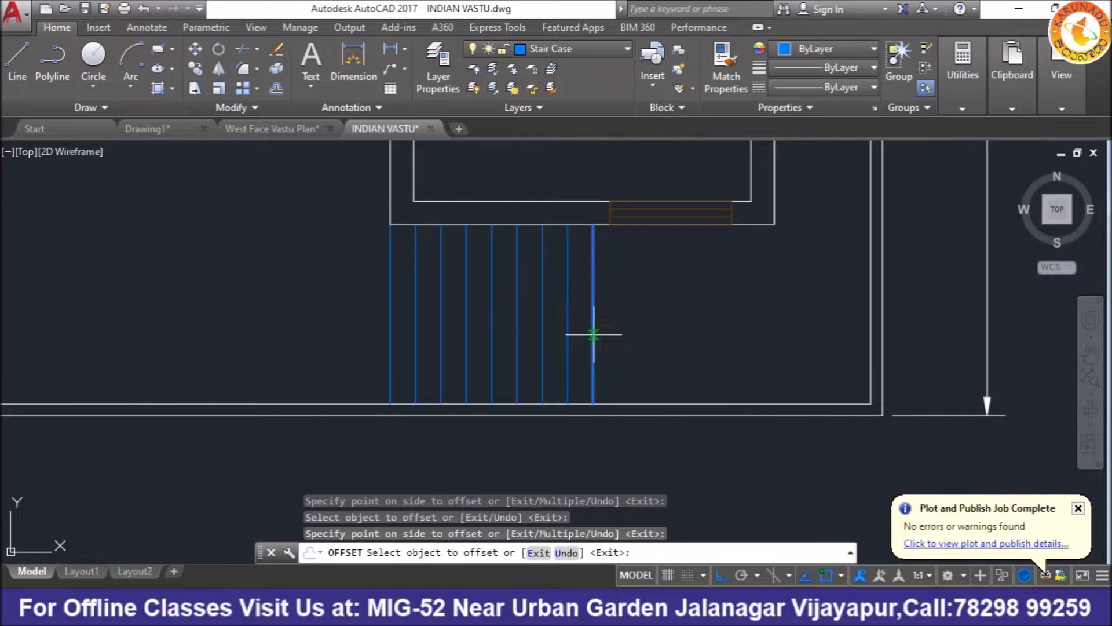
pyautogui.click(592, 324)
pyautogui.click(652, 323)
pyautogui.click(618, 329)
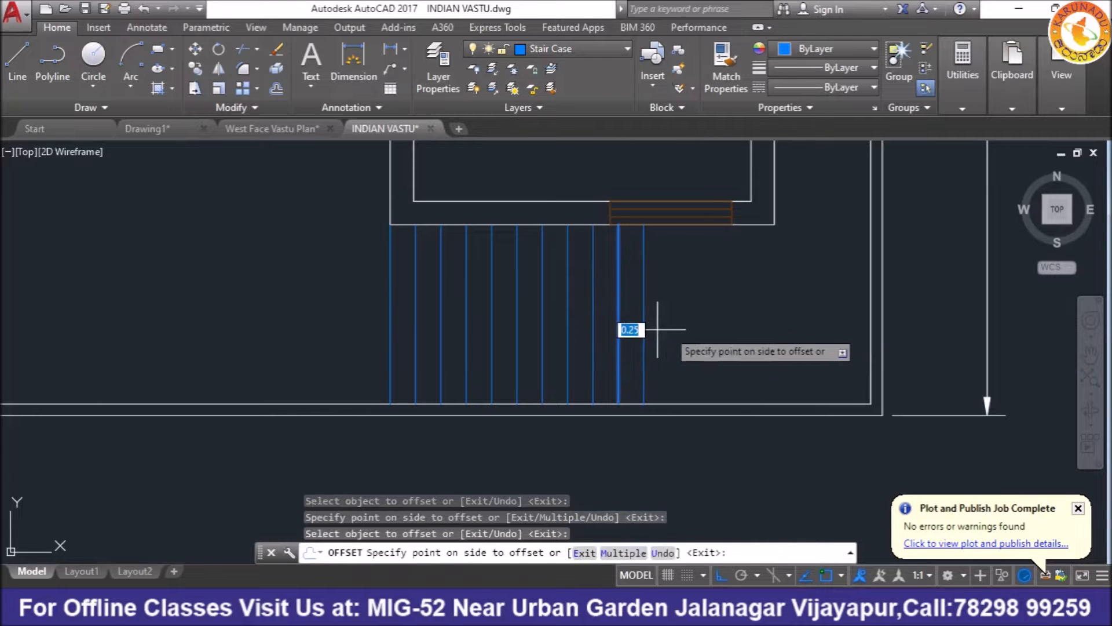
pyautogui.click(696, 322)
pyautogui.click(645, 319)
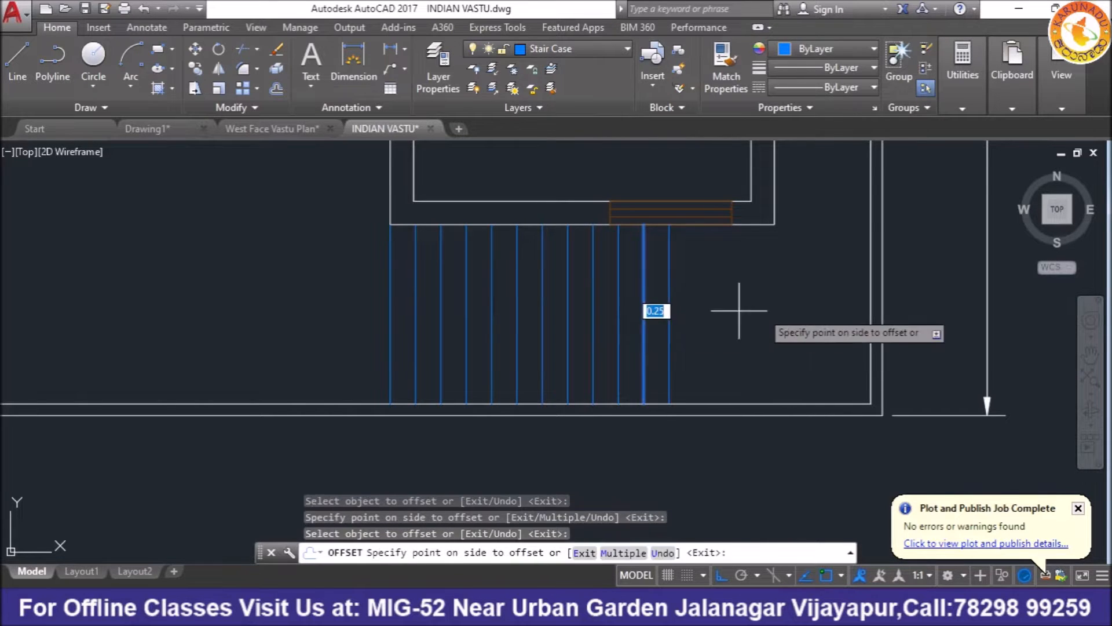
pyautogui.click(760, 310)
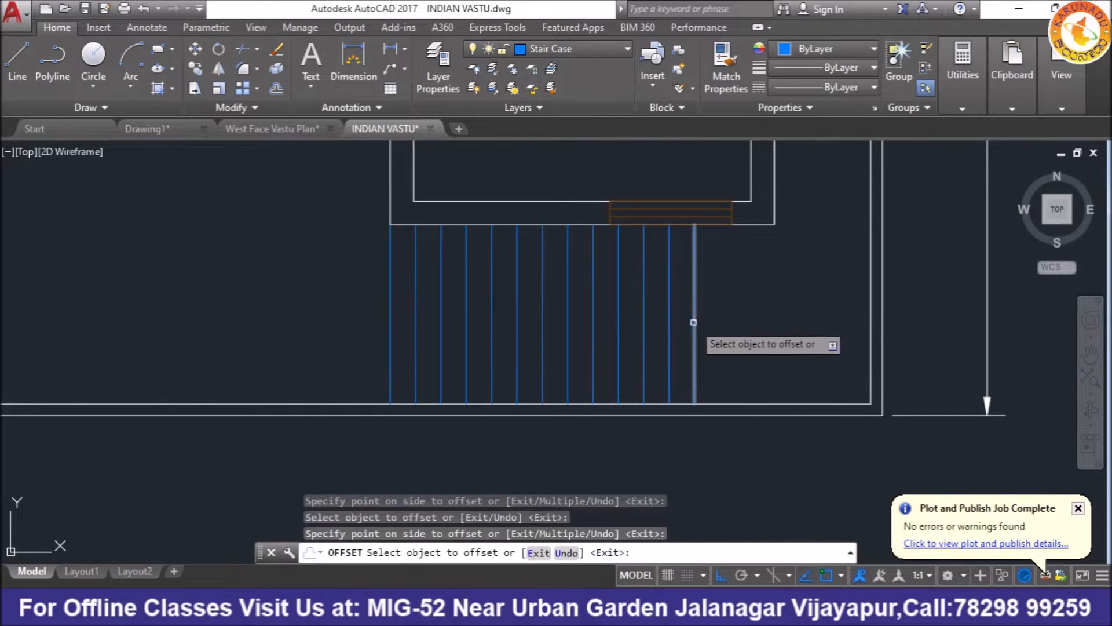
pyautogui.click(694, 322)
pyautogui.click(747, 317)
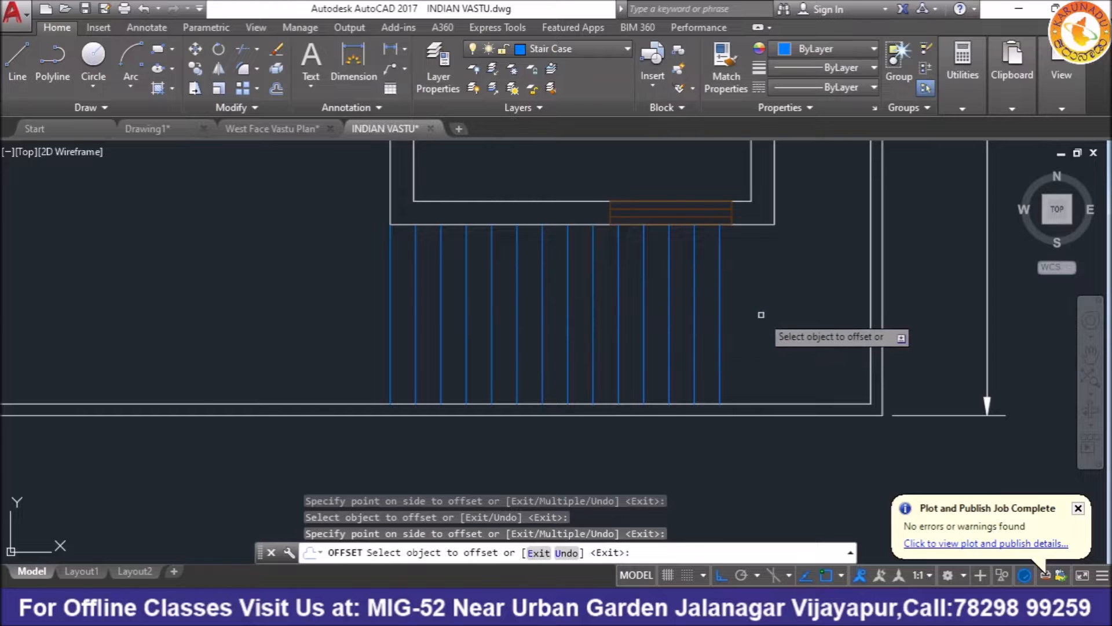
pyautogui.rightClick(773, 315)
pyautogui.click(811, 323)
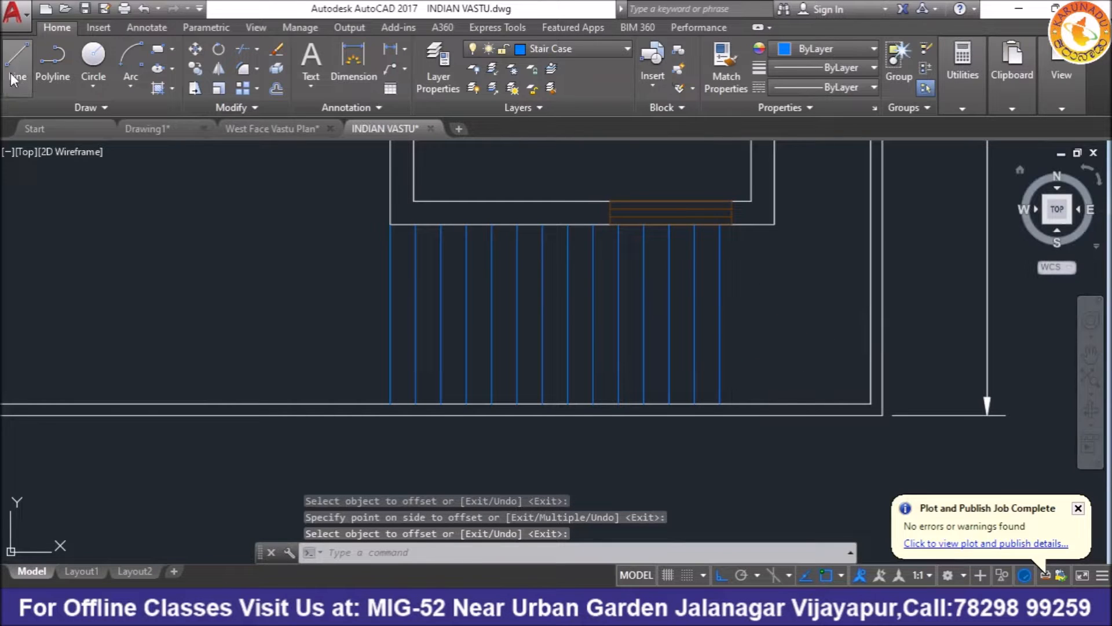
# Step: Draw a horizontal line through the middle of the treads, from the leftmost stair line to the rightmost one
pyautogui.click(18, 58)
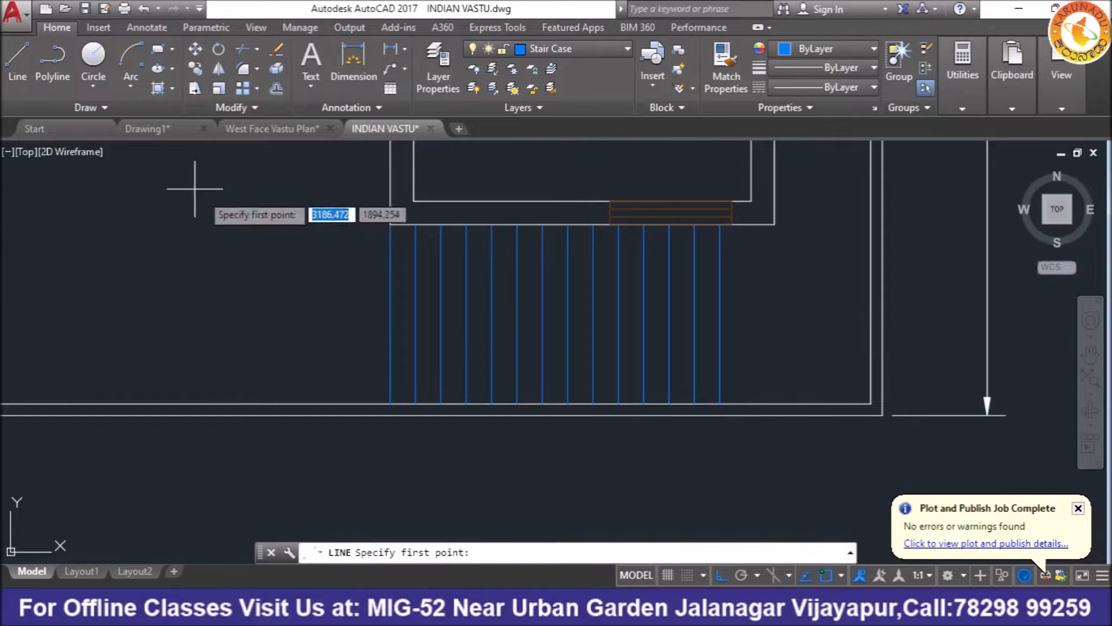
pyautogui.click(390, 313)
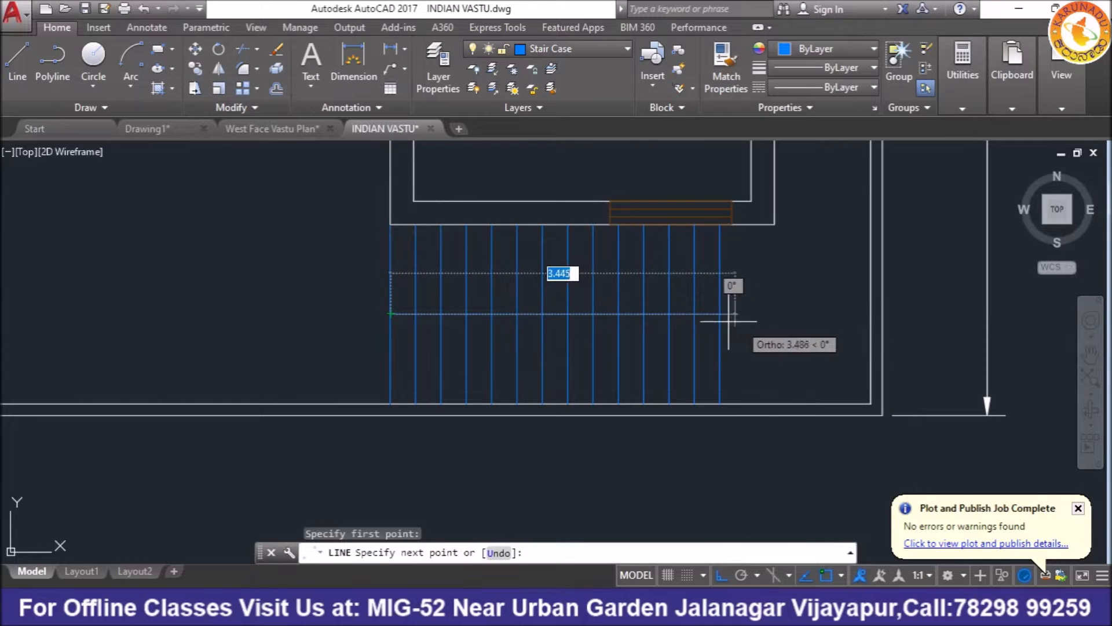
pyautogui.click(720, 314)
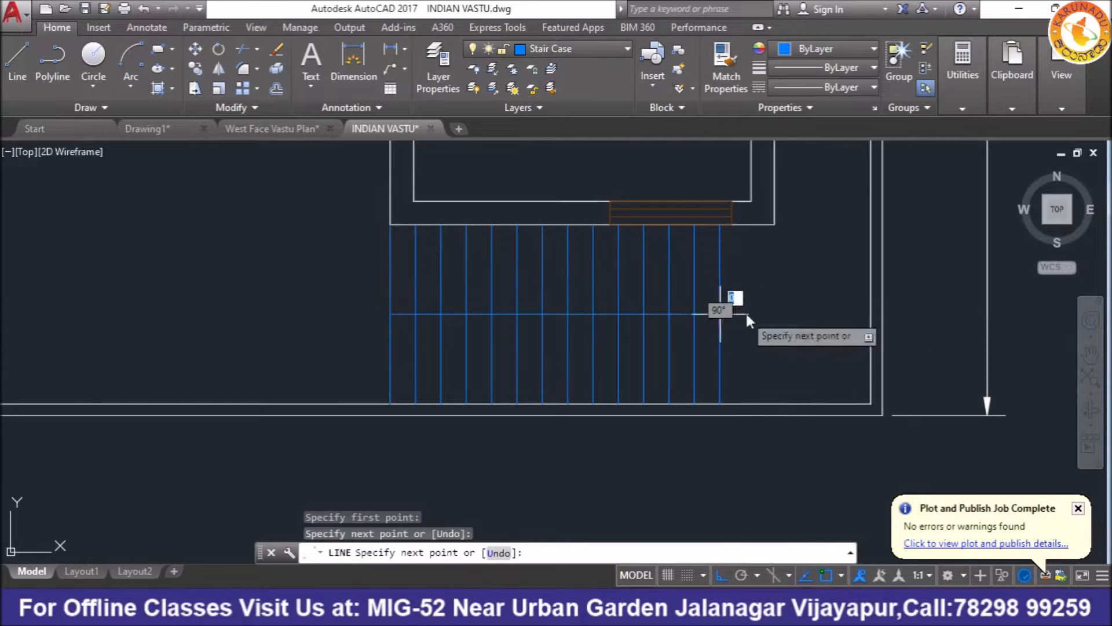
pyautogui.rightClick(769, 289)
pyautogui.click(795, 298)
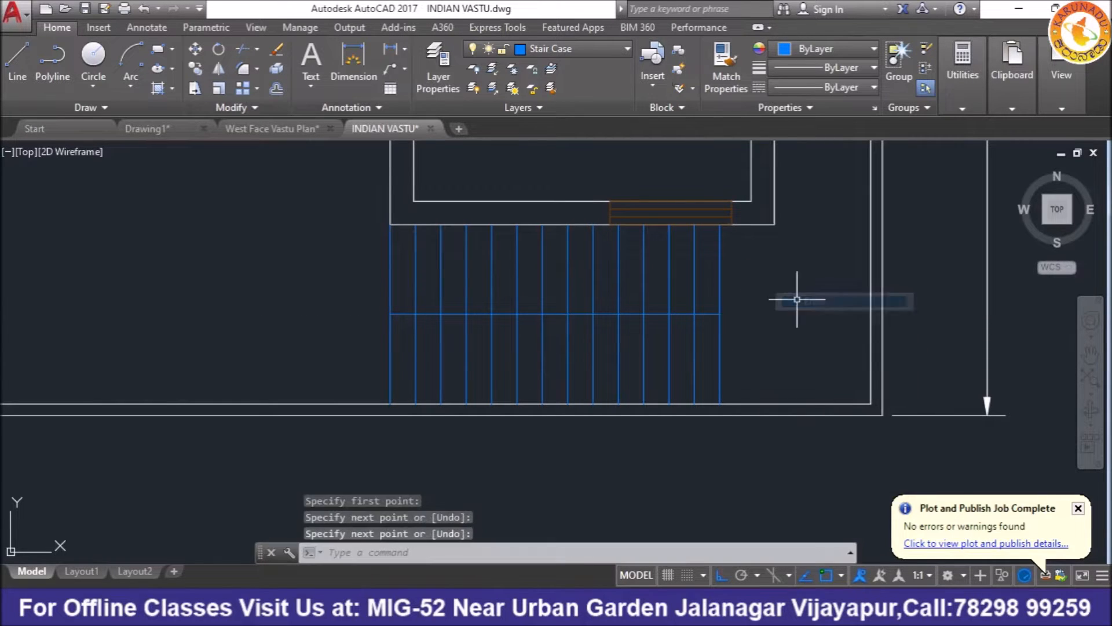
pyautogui.rightClick(603, 317)
pyautogui.press('Escape')
pyautogui.press('Escape')
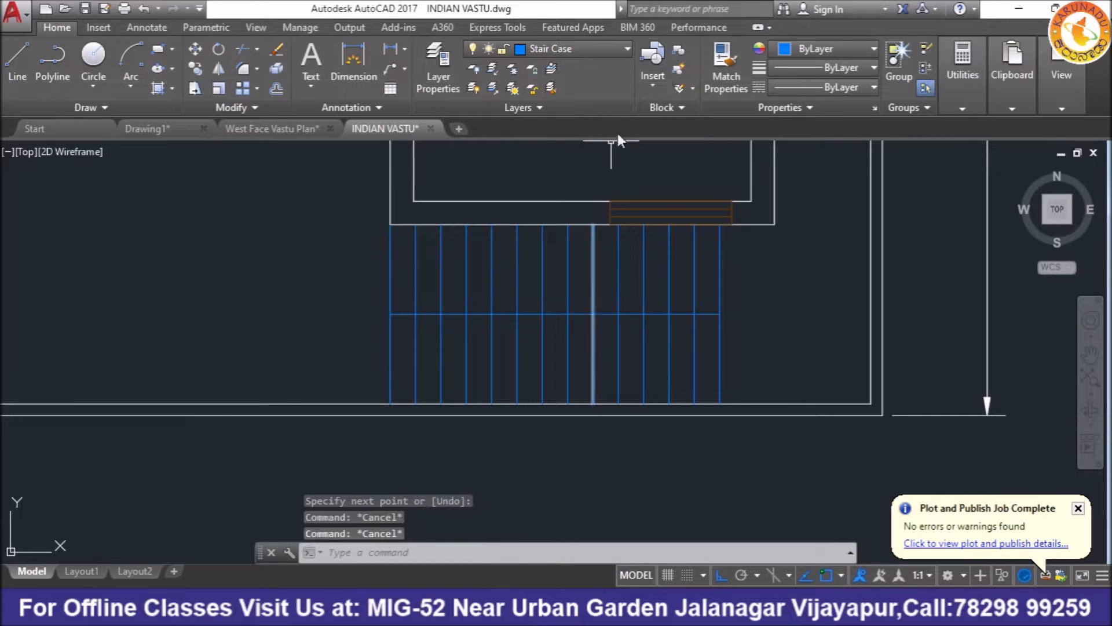
# Step: On layer 0, draw a U-shaped travel line through the lower flight, around the right end of the treads and back through the upper flight
pyautogui.click(606, 51)
pyautogui.click(589, 67)
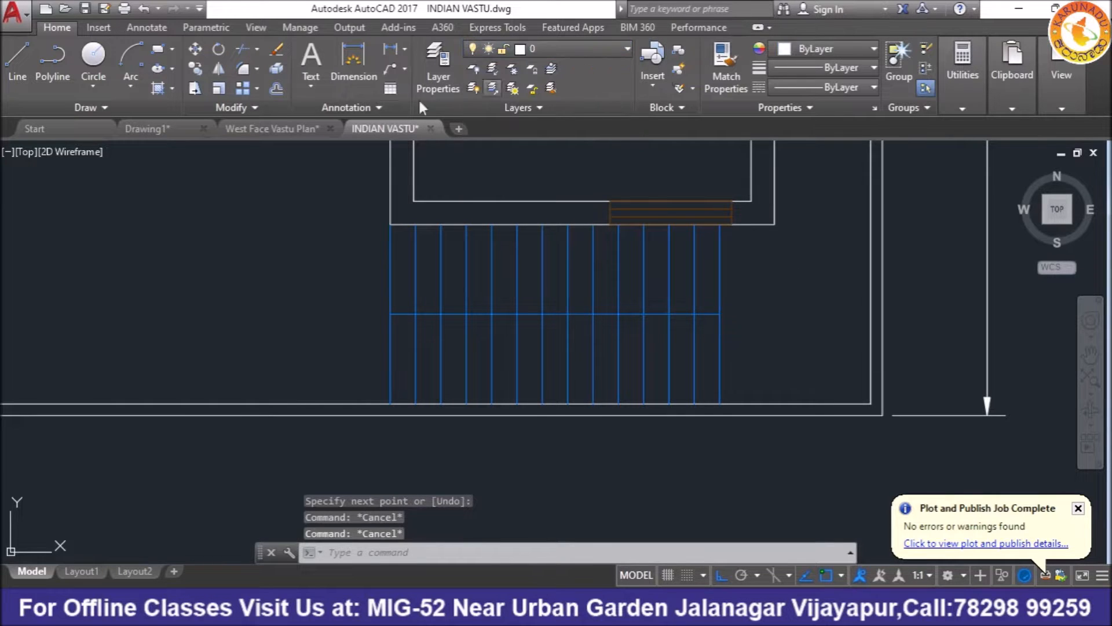
pyautogui.click(18, 58)
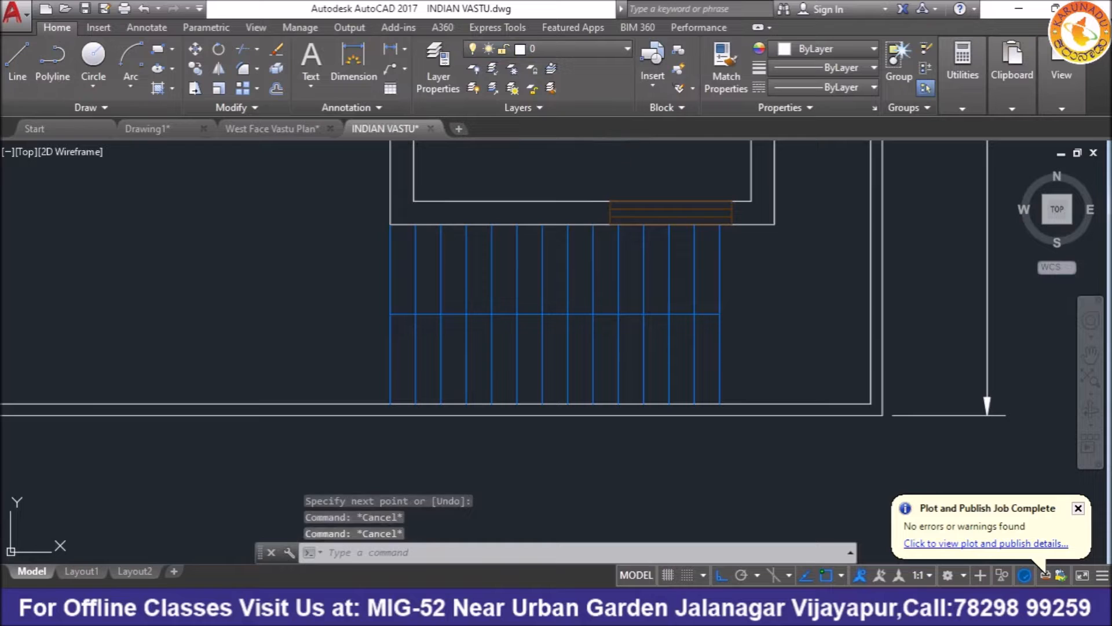
pyautogui.click(350, 364)
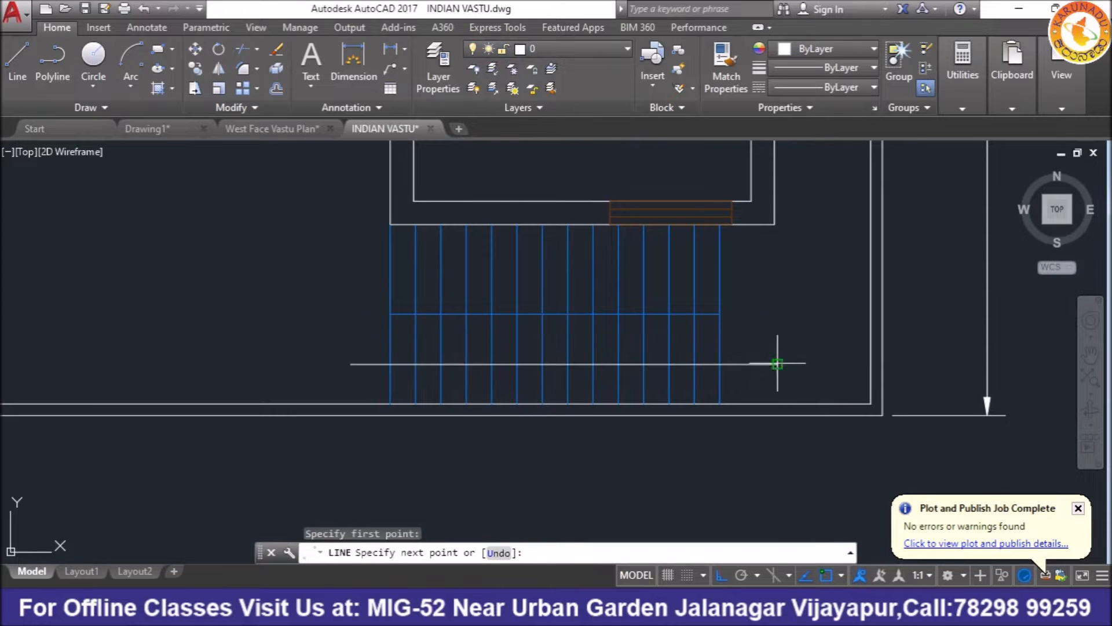
pyautogui.click(777, 364)
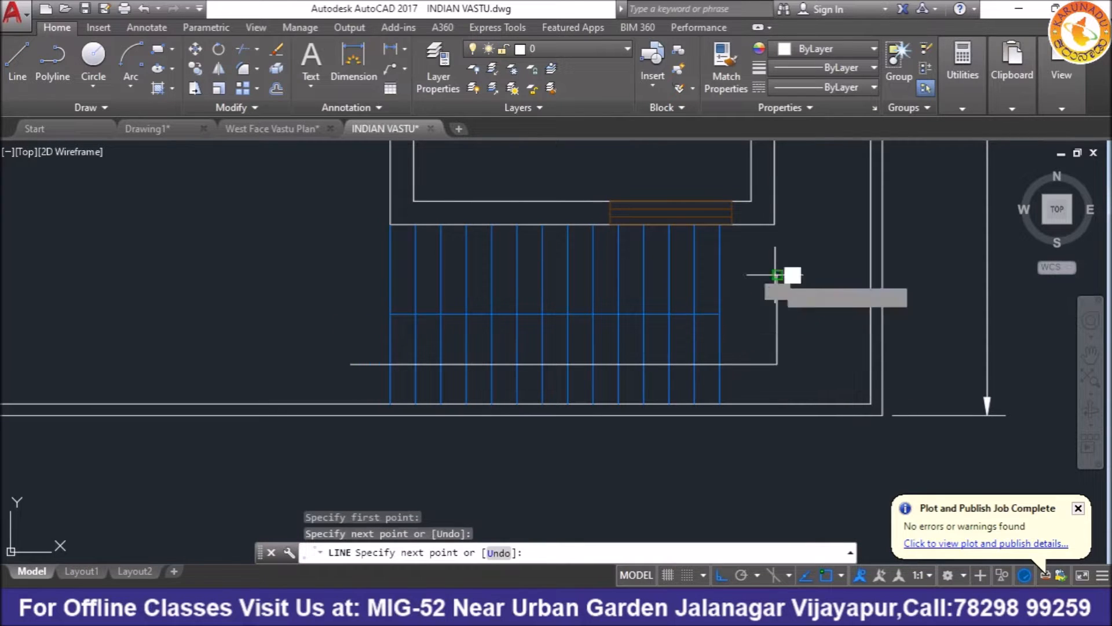
pyautogui.click(776, 275)
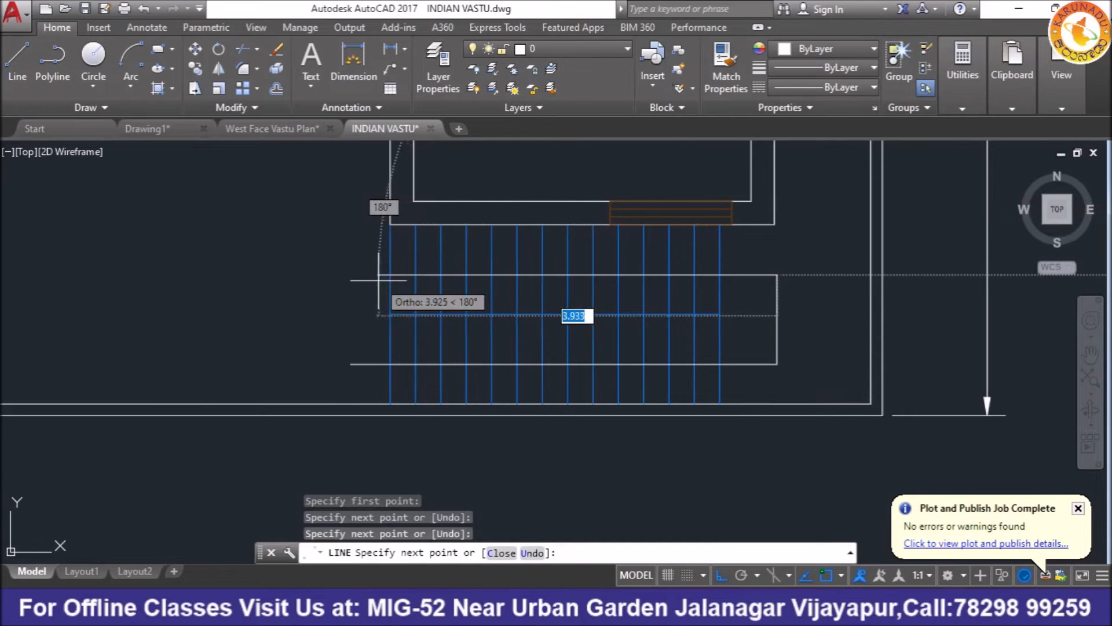
pyautogui.click(351, 274)
# Step: Add the upper half of an arrowhead at the upper travel line's left end: a short vertical segment, then a slanted one with Ortho off
pyautogui.scroll(8, 351, 274)
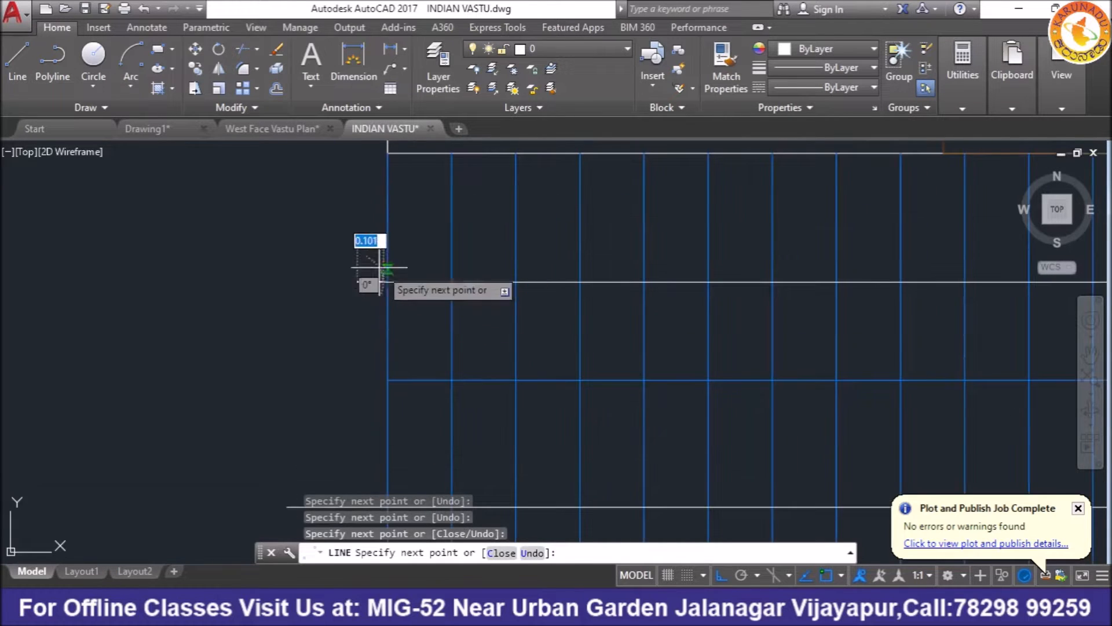
pyautogui.click(342, 272)
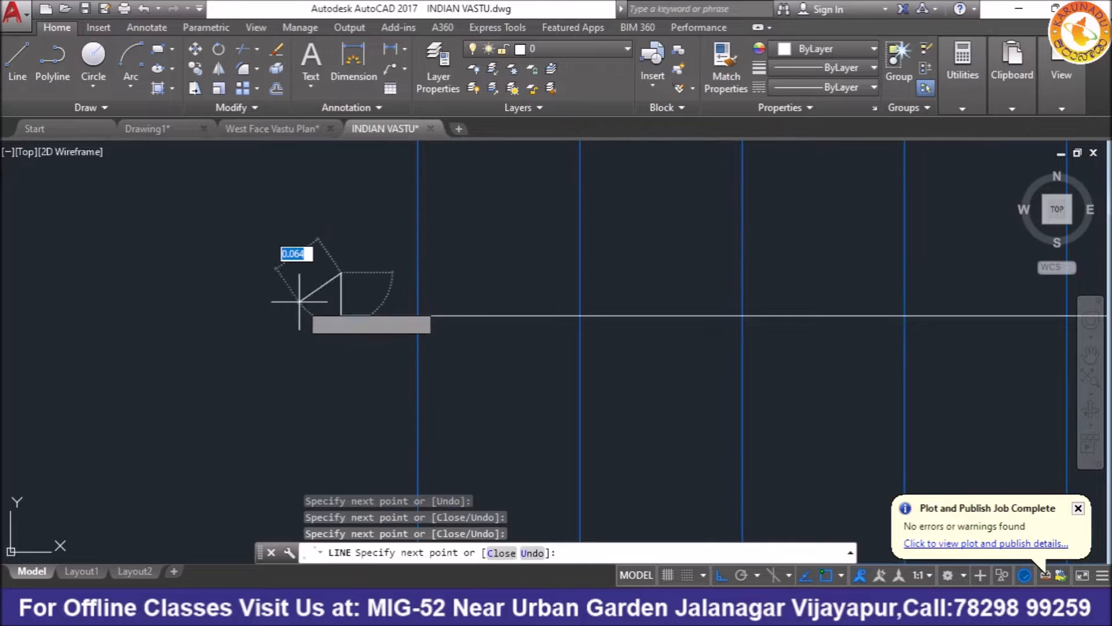
pyautogui.press('F8')
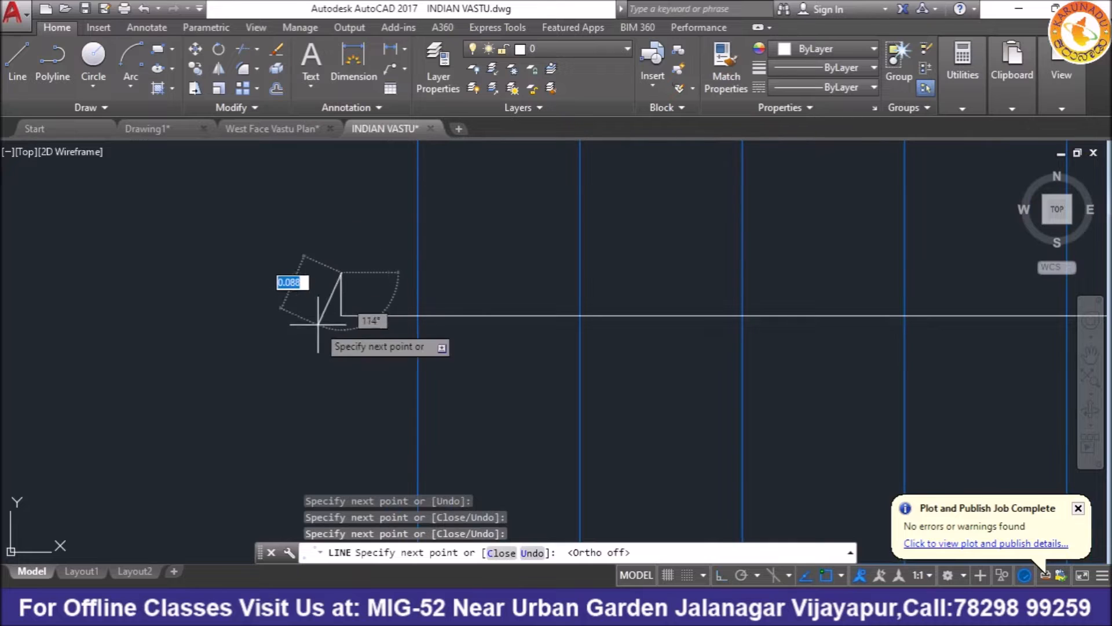
pyautogui.click(288, 316)
pyautogui.rightClick(313, 329)
pyautogui.click(336, 341)
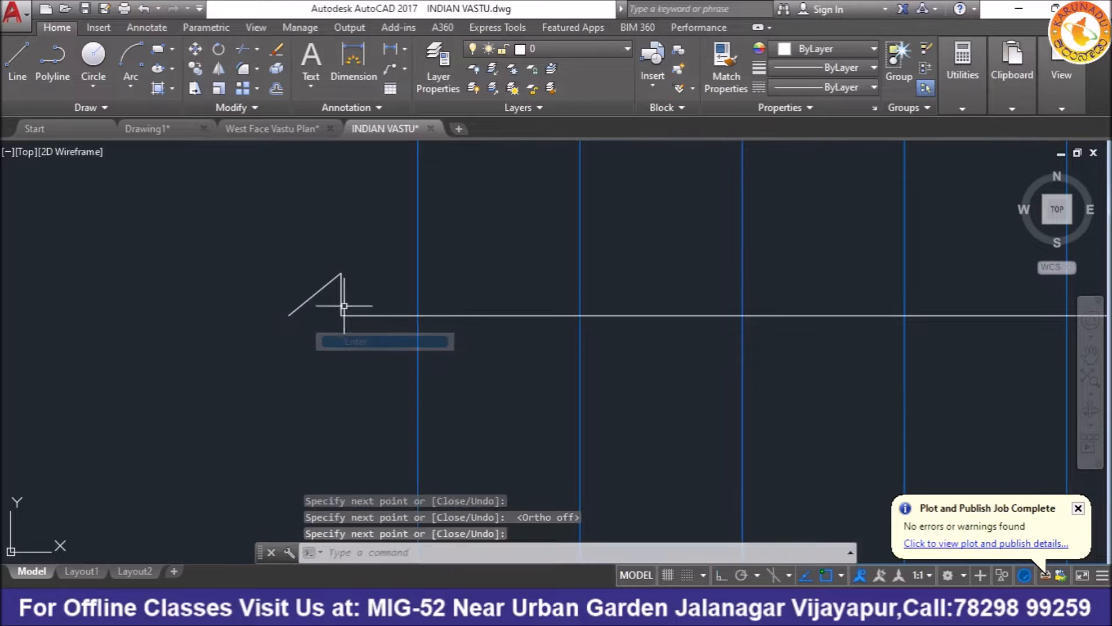
# Step: Mirror the two half-arrowhead lines about the travel line, keeping the source objects, to complete the arrowhead
pyautogui.click(350, 277)
pyautogui.click(332, 272)
pyautogui.click(364, 281)
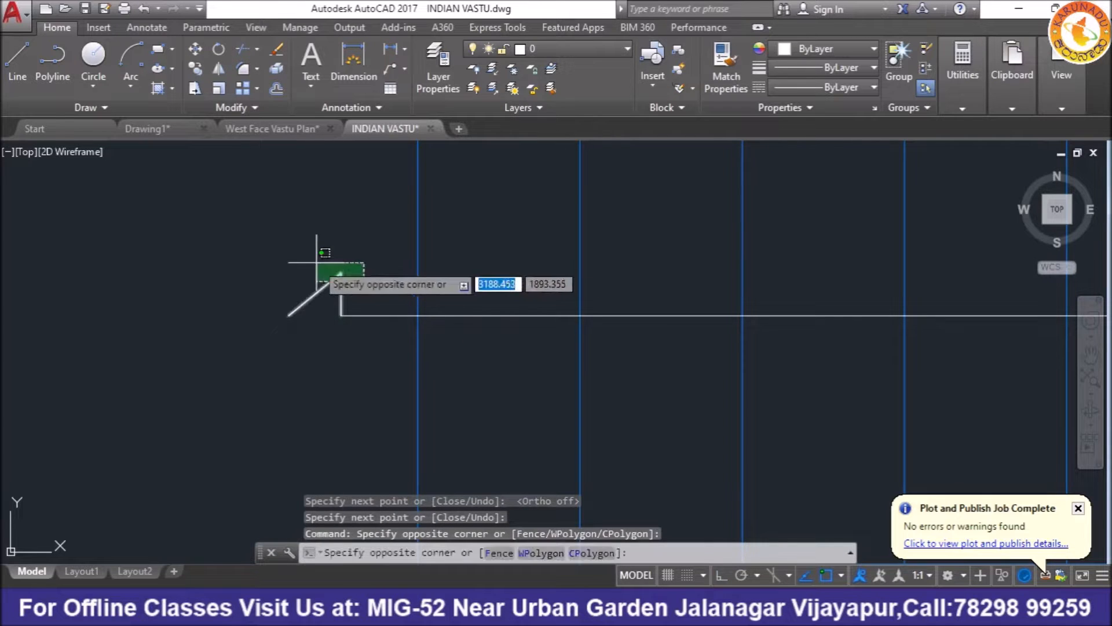
pyautogui.click(323, 257)
pyautogui.write('mi')
pyautogui.press('Return')
pyautogui.click(342, 317)
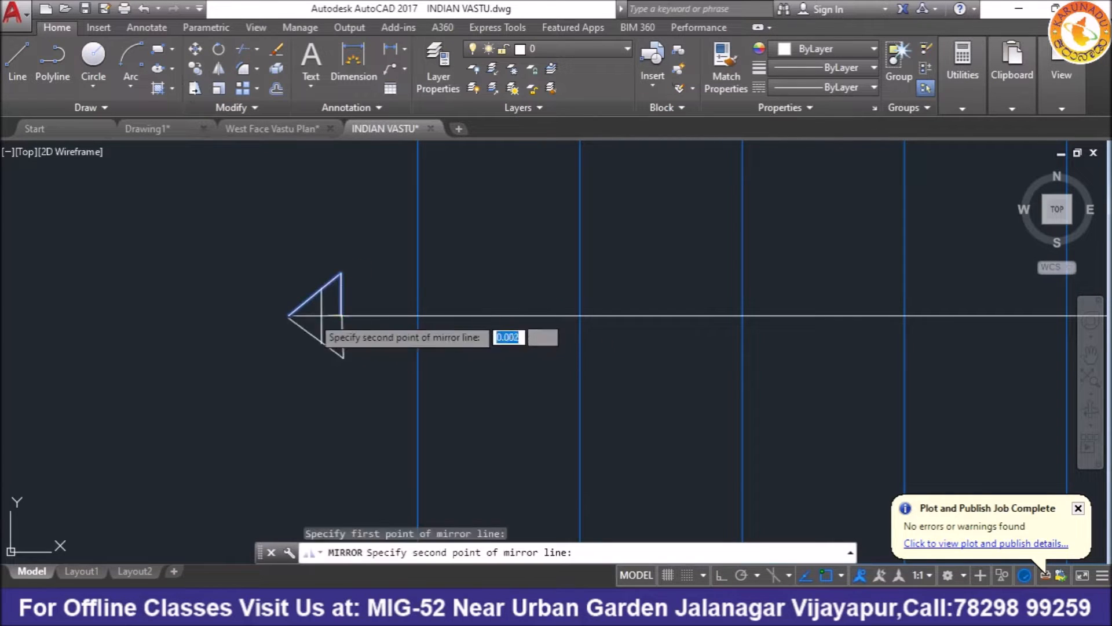
pyautogui.click(291, 316)
pyautogui.rightClick(291, 316)
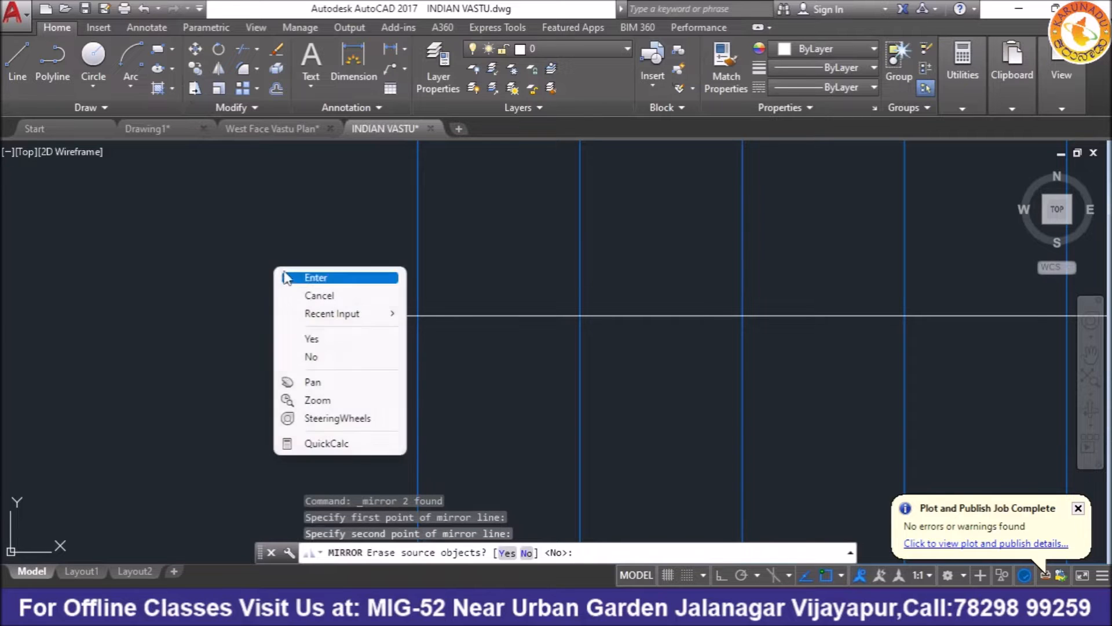
pyautogui.click(302, 279)
pyautogui.scroll(-3, 278, 275)
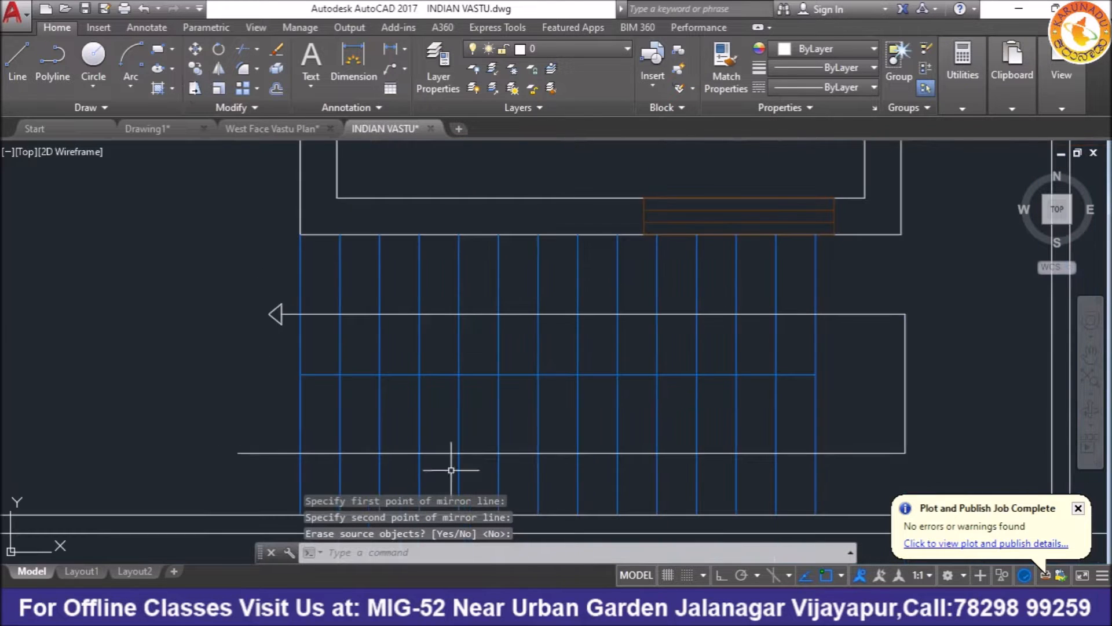
pyautogui.scroll(-3, 258, 319)
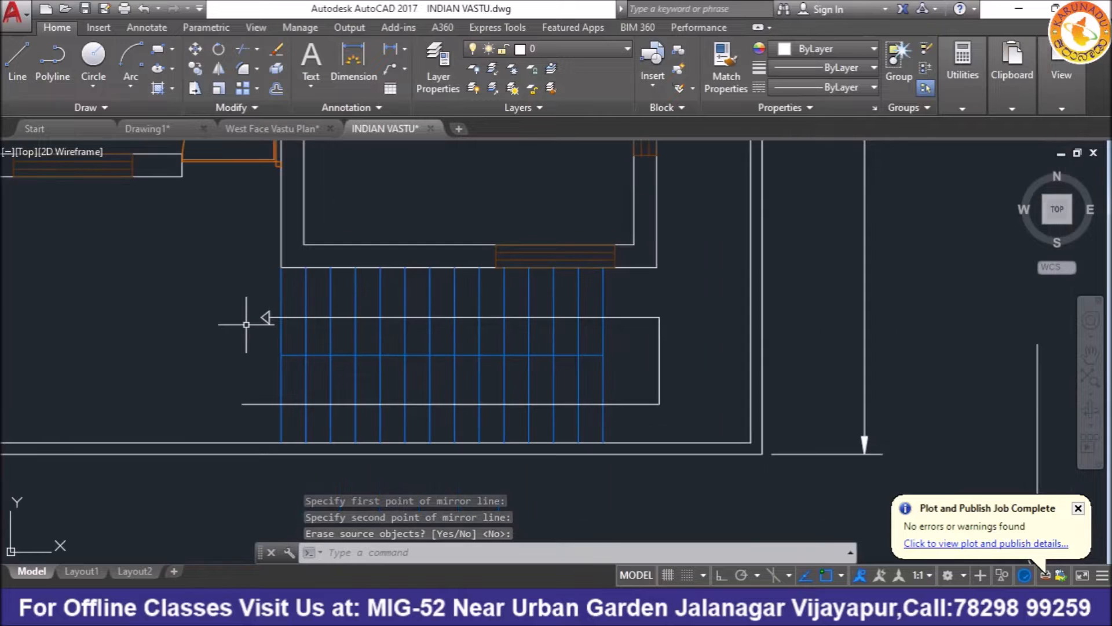
pyautogui.scroll(-3, 469, 343)
pyautogui.scroll(4, 469, 343)
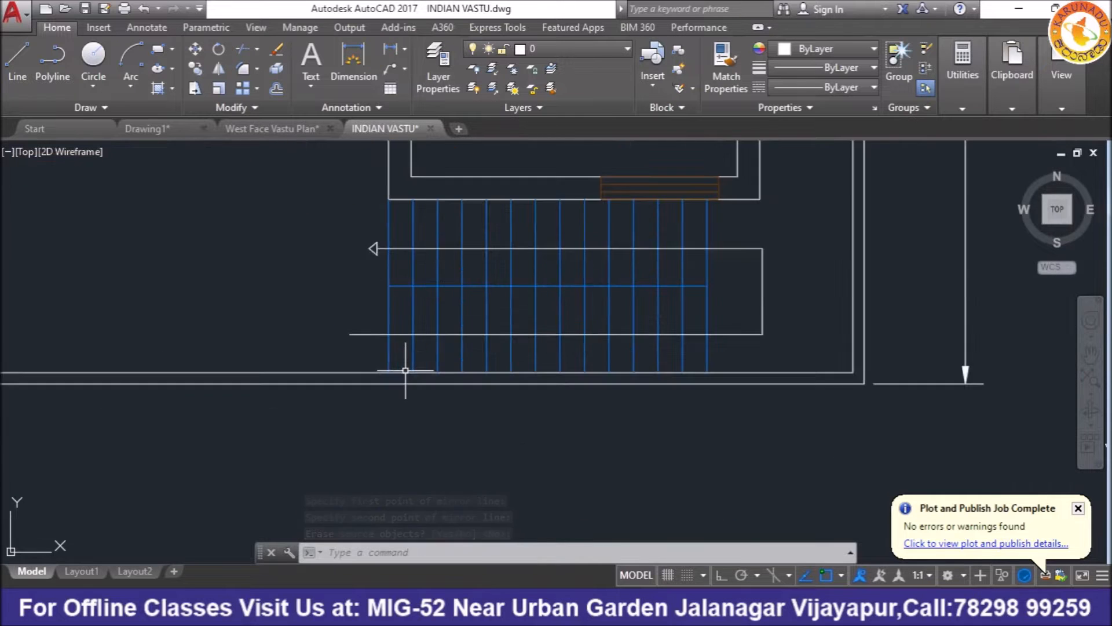
pyautogui.scroll(-2, 442, 402)
pyautogui.scroll(-2, 365, 387)
pyautogui.scroll(-2, 484, 407)
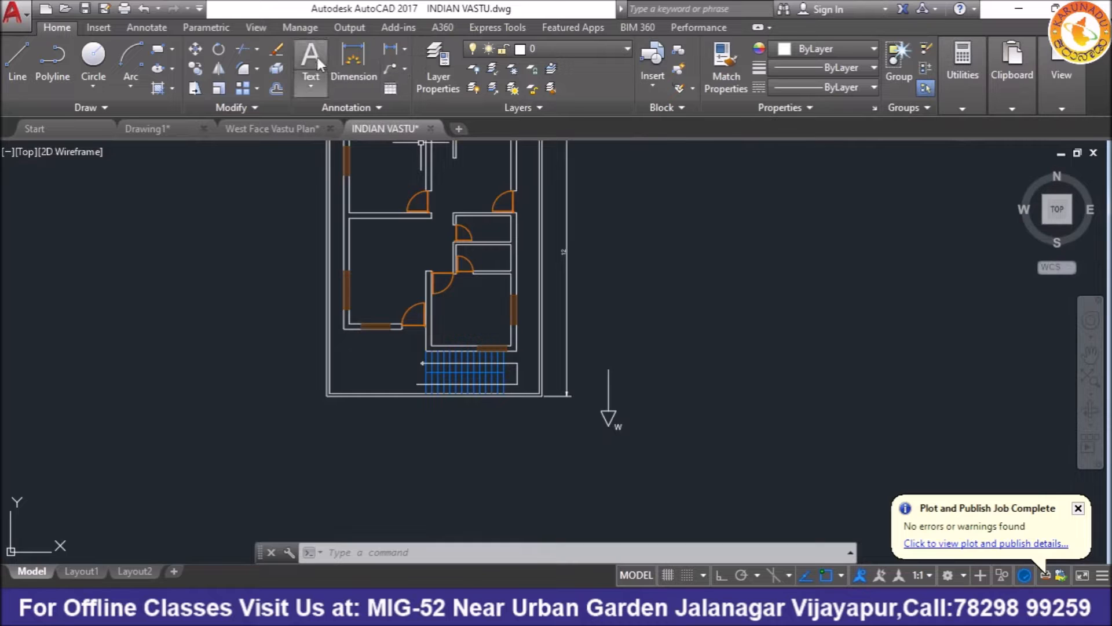
# Step: Create a layer named Text with color 240 and make it the current layer
pyautogui.click(427, 66)
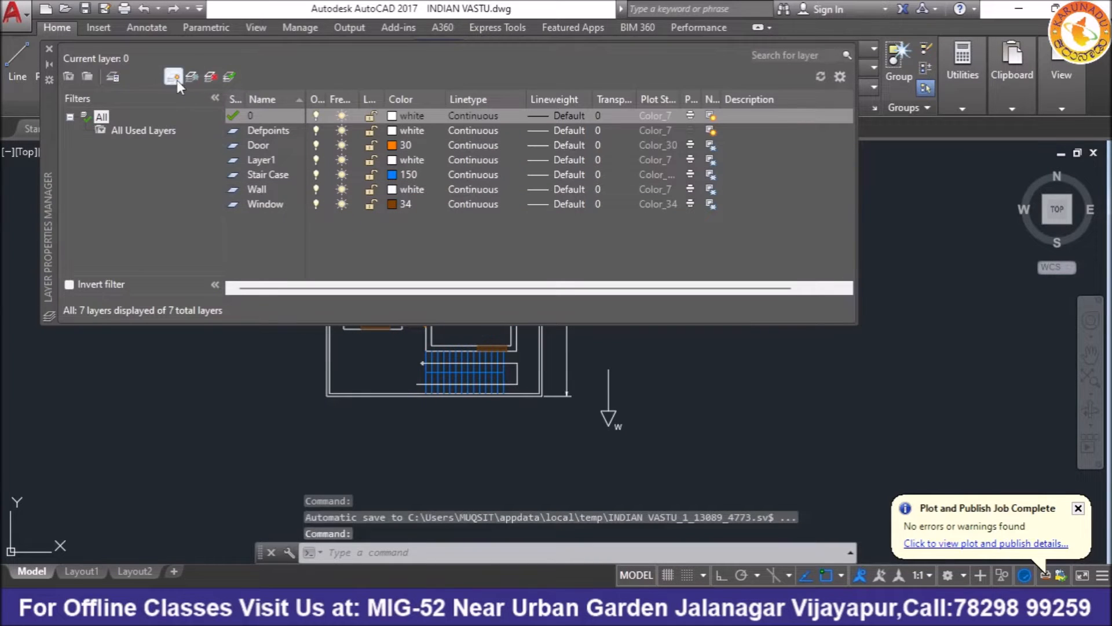
pyautogui.click(174, 77)
pyautogui.press('BackSpace')
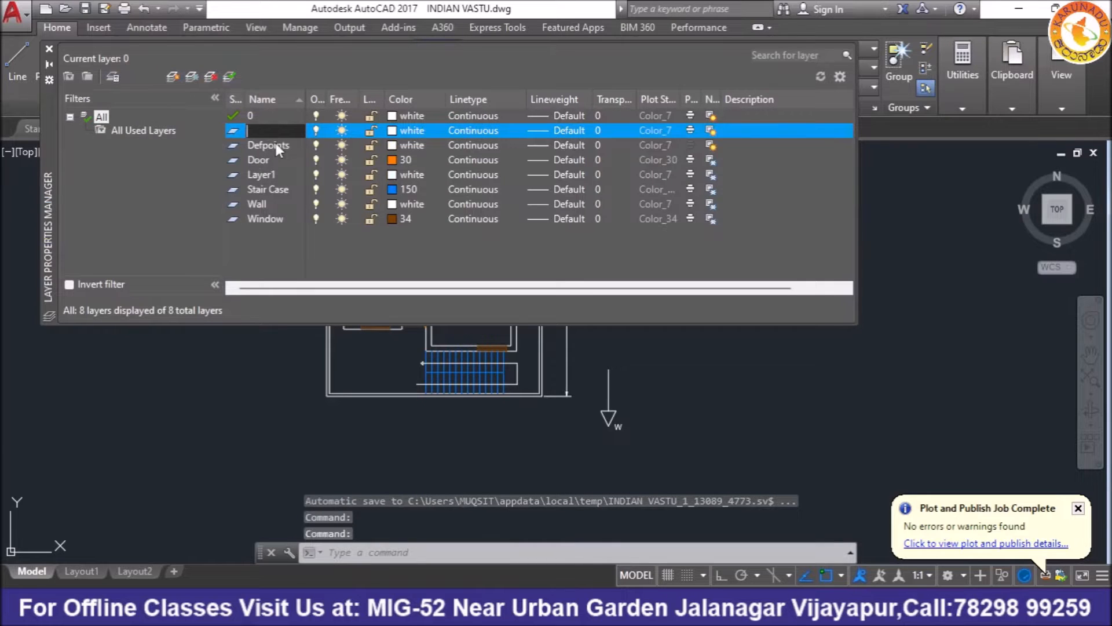
pyautogui.write('Text')
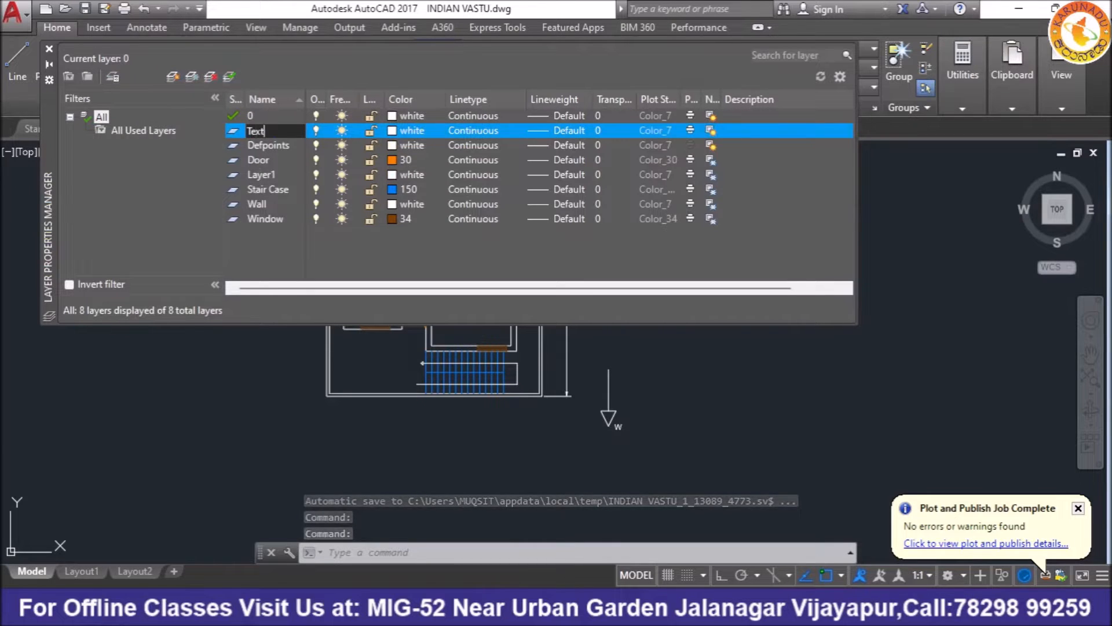
pyautogui.click(392, 131)
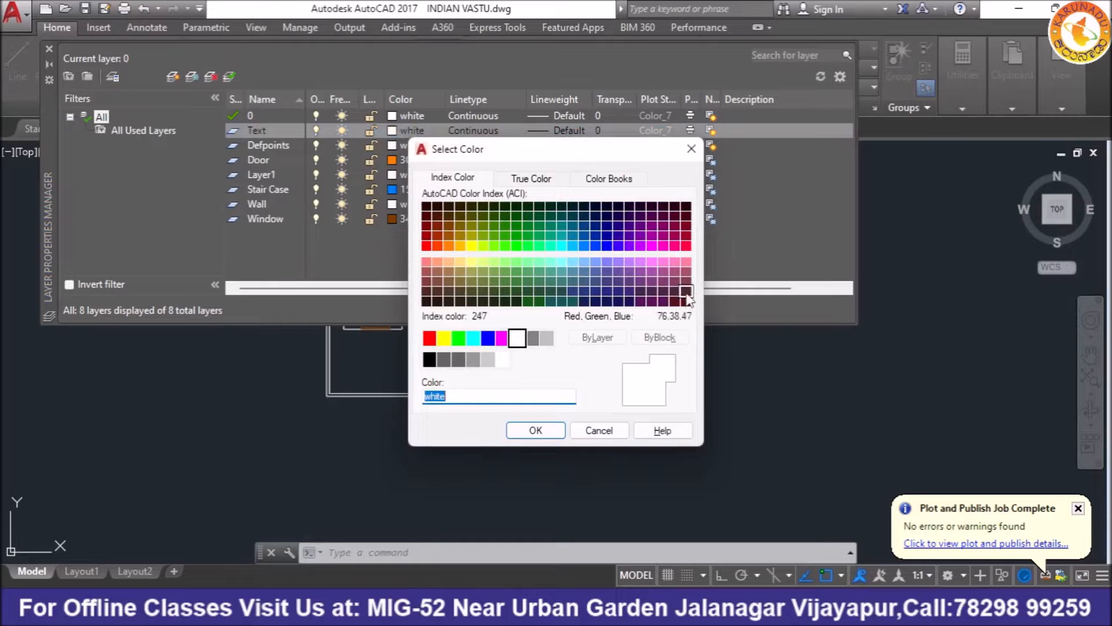
pyautogui.click(688, 246)
pyautogui.click(535, 431)
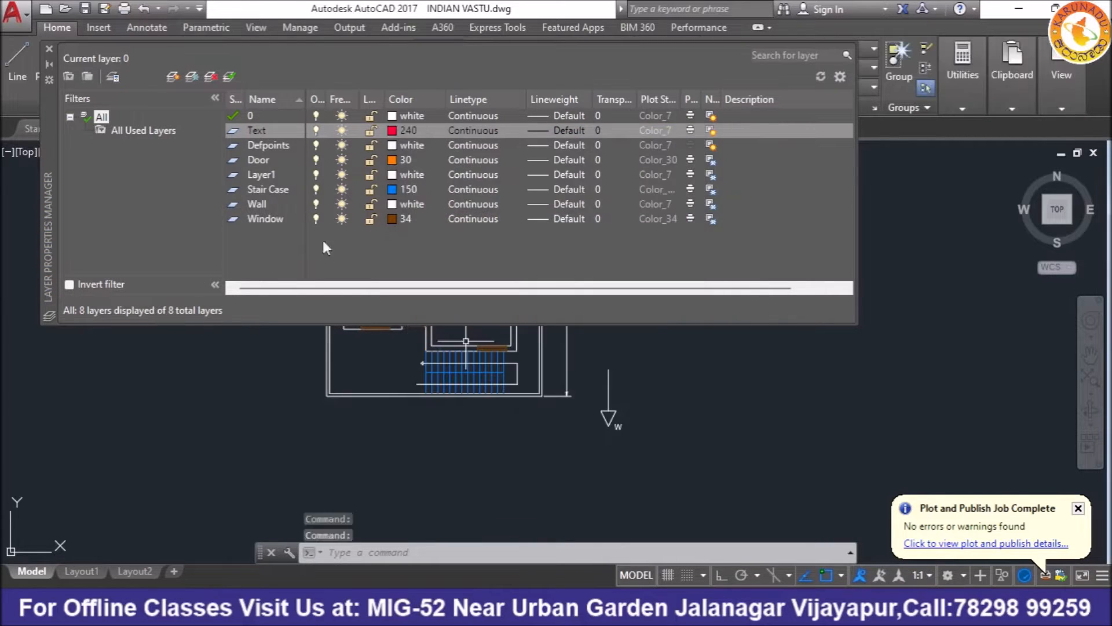
pyautogui.doubleClick(232, 134)
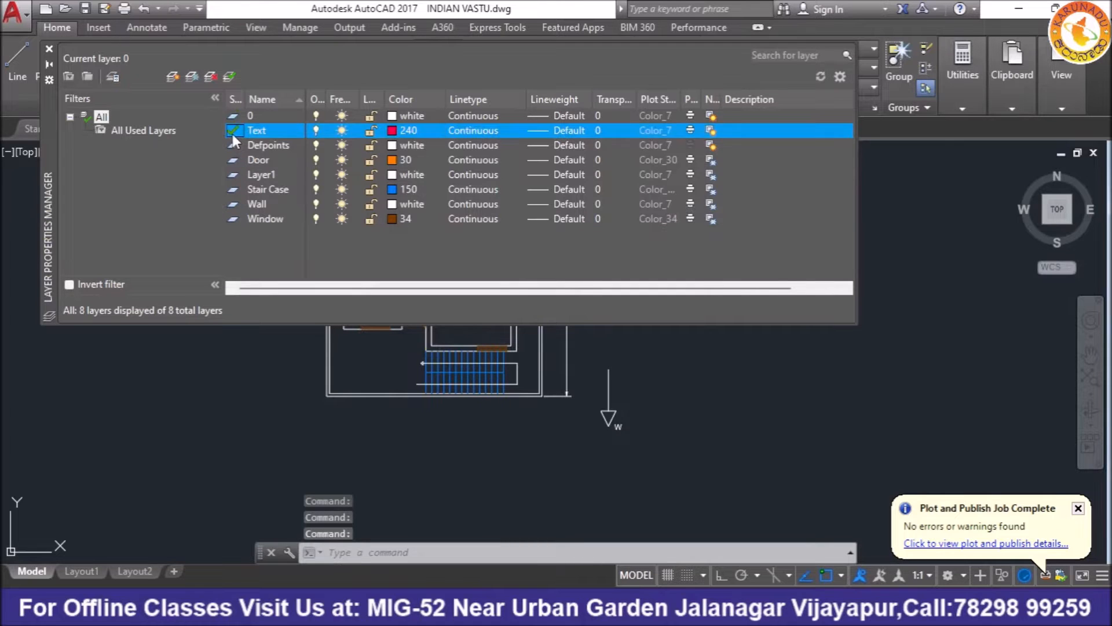
pyautogui.click(50, 48)
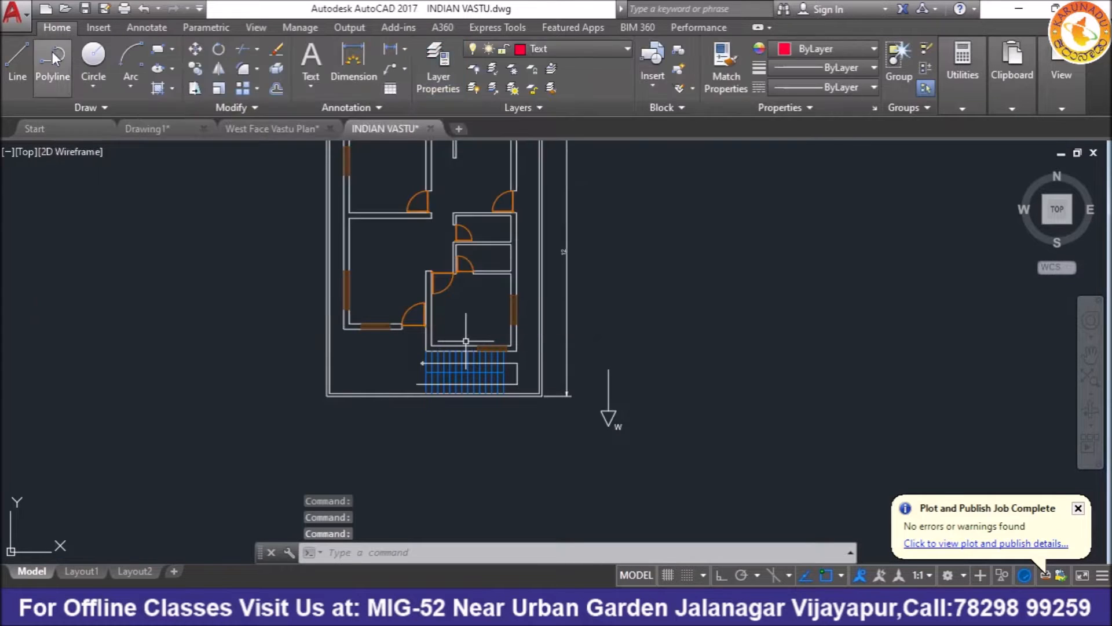
# Step: Add a multiline text label reading PLAN with text height 0.2 below the floor plan's outer wall
pyautogui.scroll(-2, 398, 265)
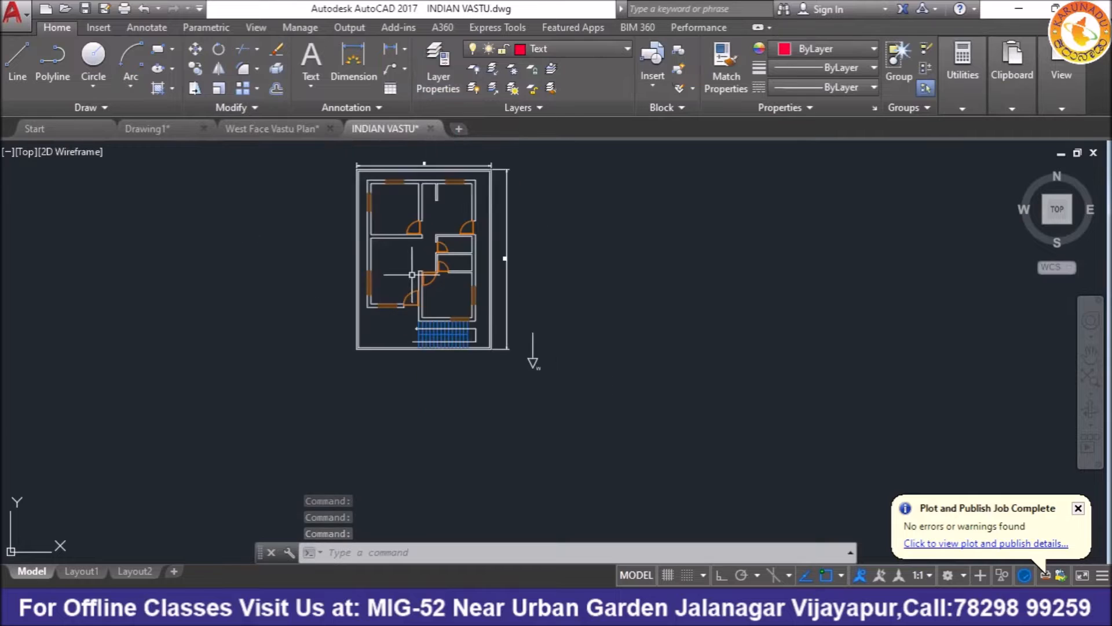
pyautogui.scroll(2, 491, 249)
pyautogui.scroll(-1, 517, 283)
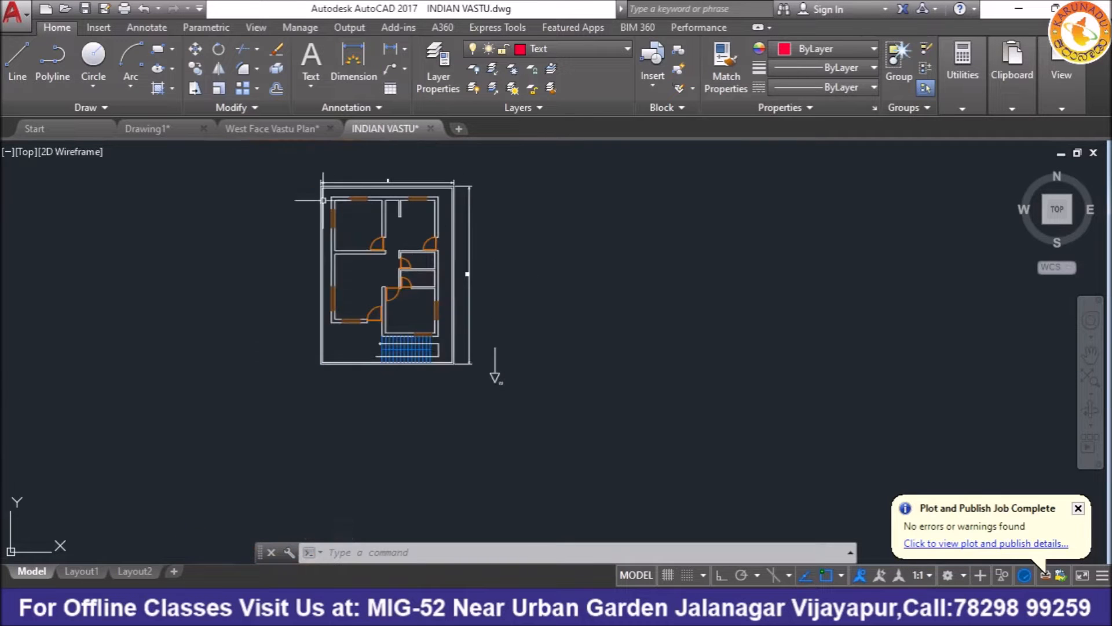
pyautogui.click(315, 65)
pyautogui.scroll(2, 356, 394)
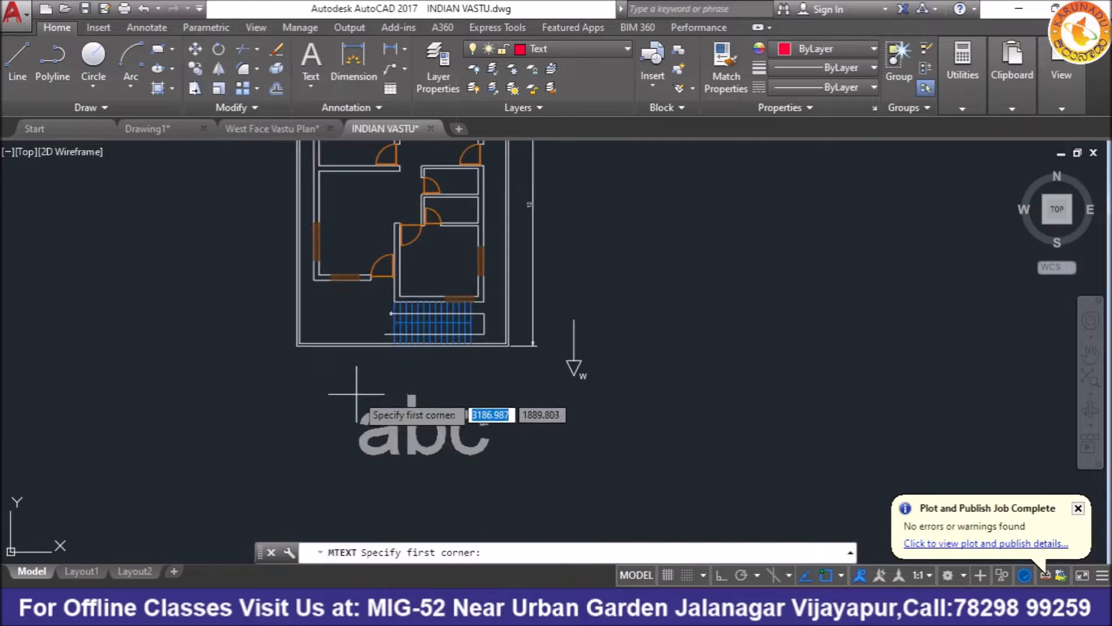
pyautogui.click(348, 367)
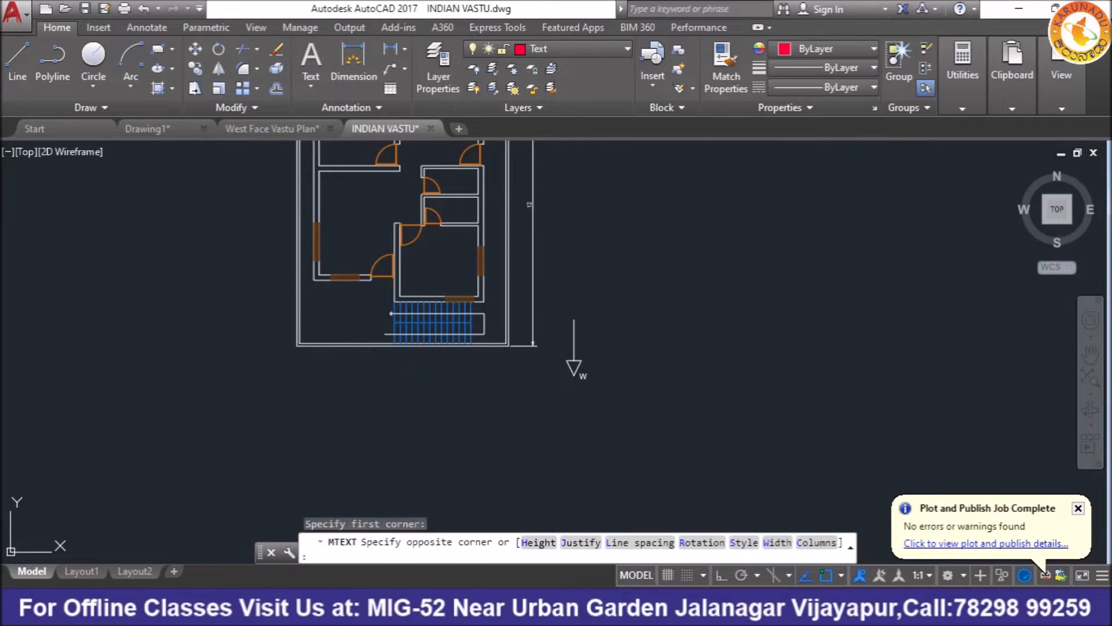
pyautogui.click(378, 390)
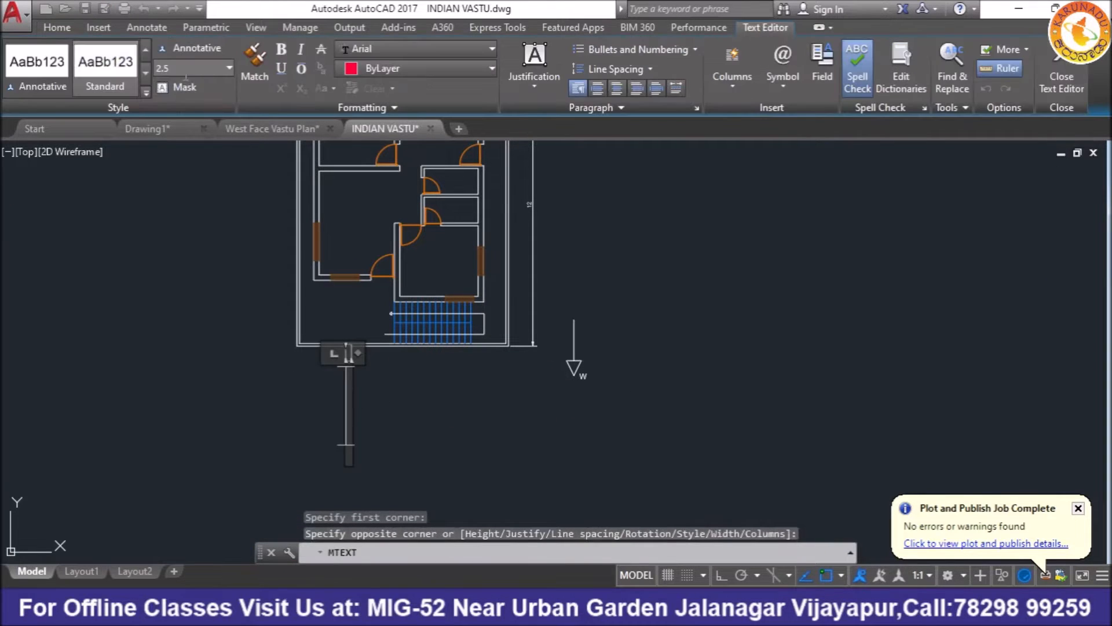
pyautogui.write('0.25')
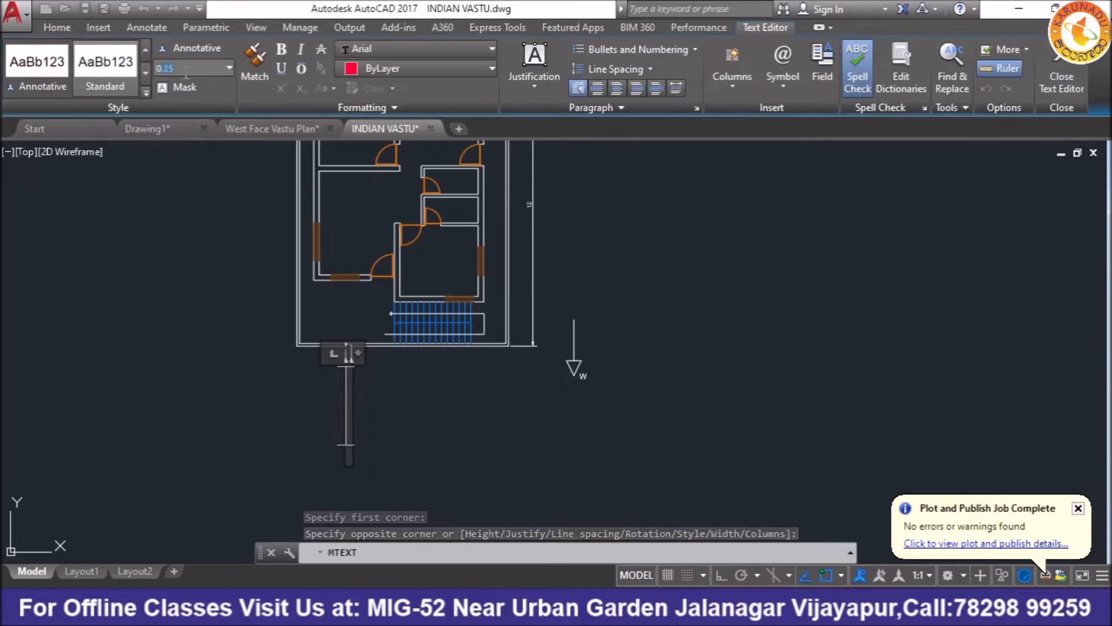
pyautogui.press('Return')
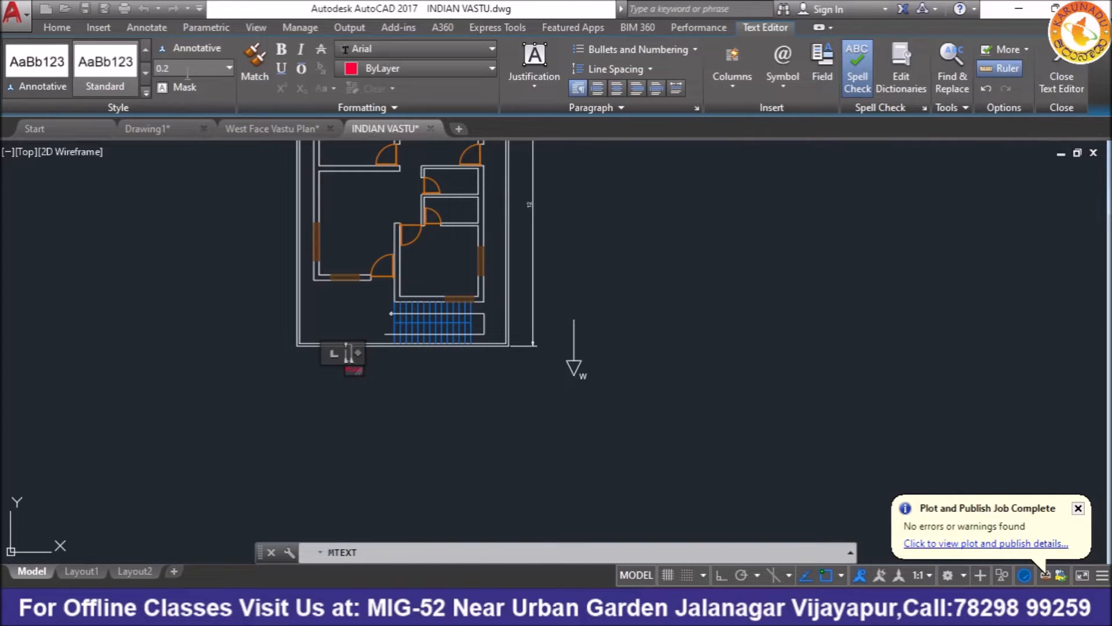
pyautogui.click(703, 385)
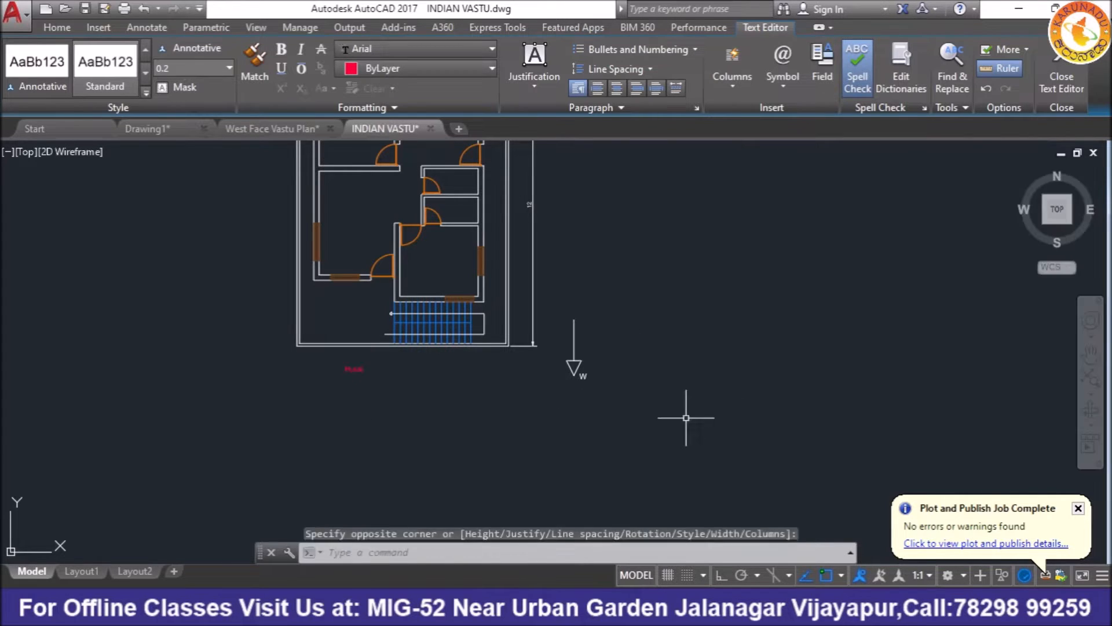
# Step: Move the PLAN label horizontally to the right, beneath the left end of the staircase
pyautogui.scroll(4, 352, 390)
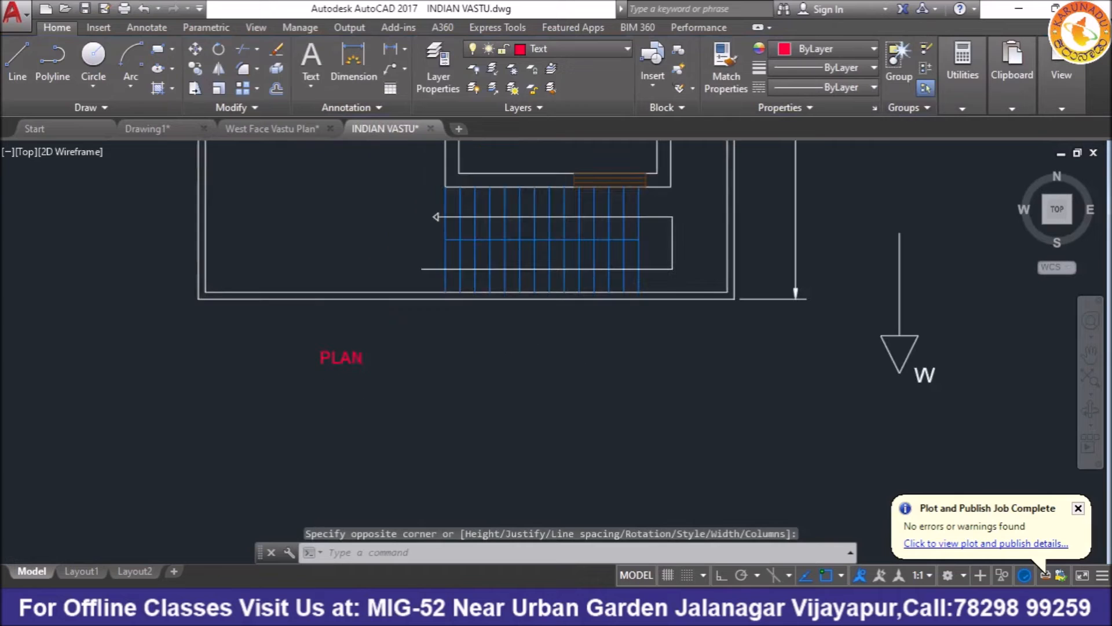
pyautogui.click(357, 361)
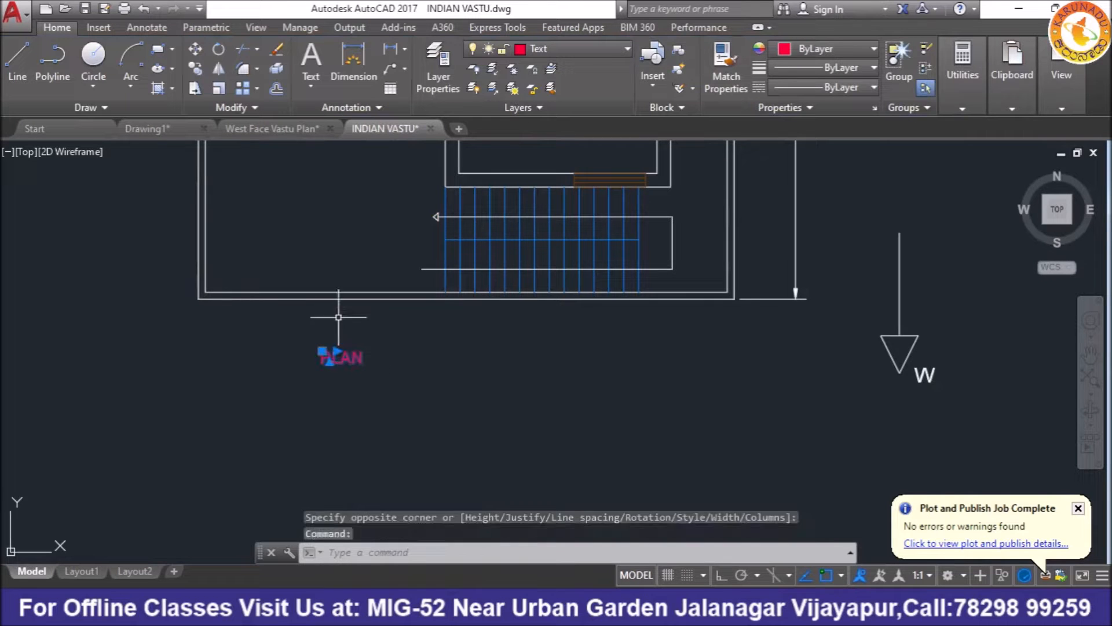
pyautogui.click(195, 51)
pyautogui.click(336, 363)
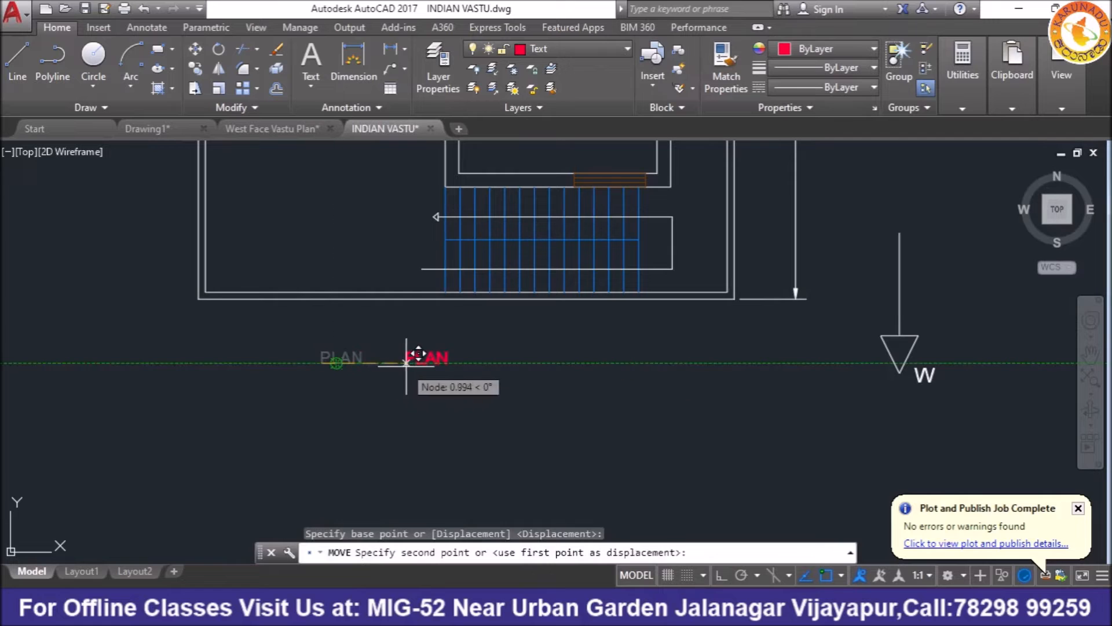
pyautogui.click(441, 367)
# Step: Copy the PLAN label to the left end of the staircase's lower travel line
pyautogui.scroll(4, 466, 371)
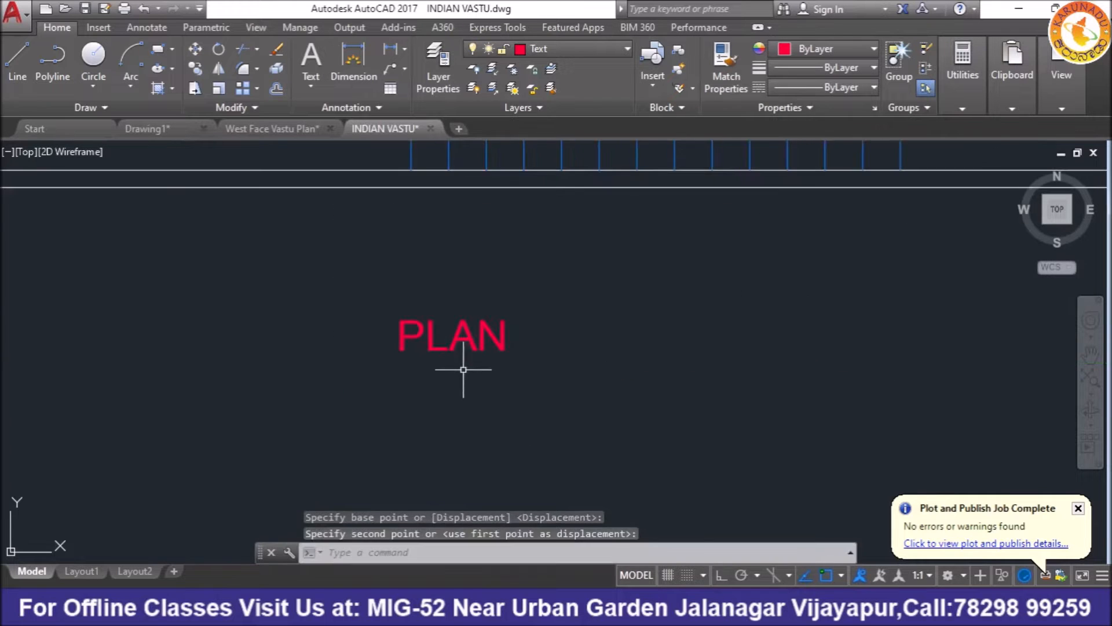
pyautogui.click(433, 333)
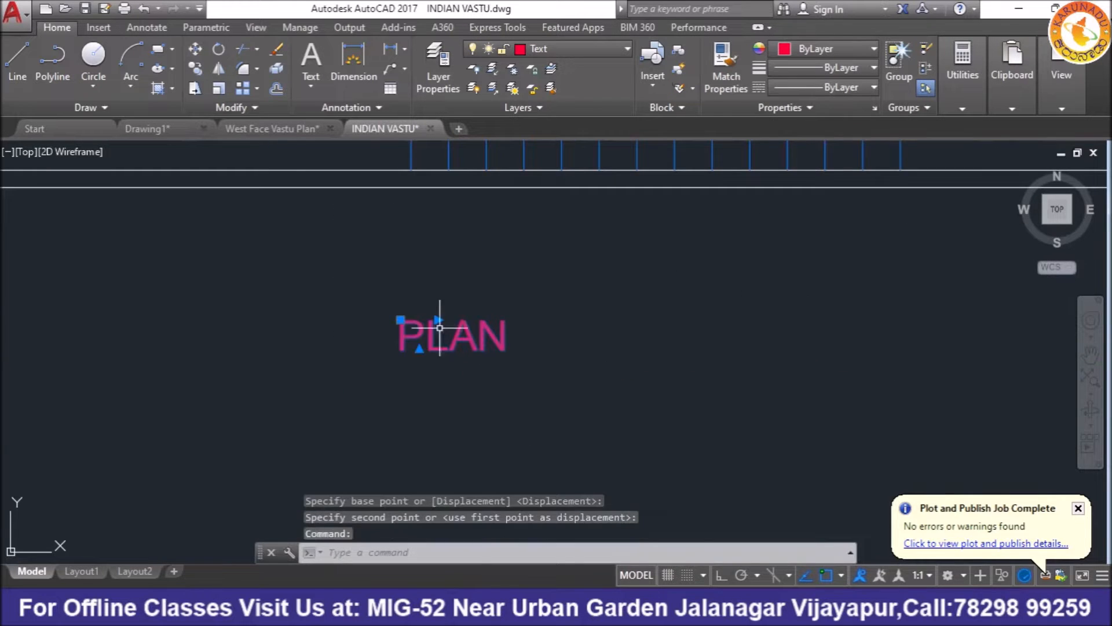
pyautogui.click(195, 68)
pyautogui.click(403, 352)
pyautogui.scroll(-4, 478, 421)
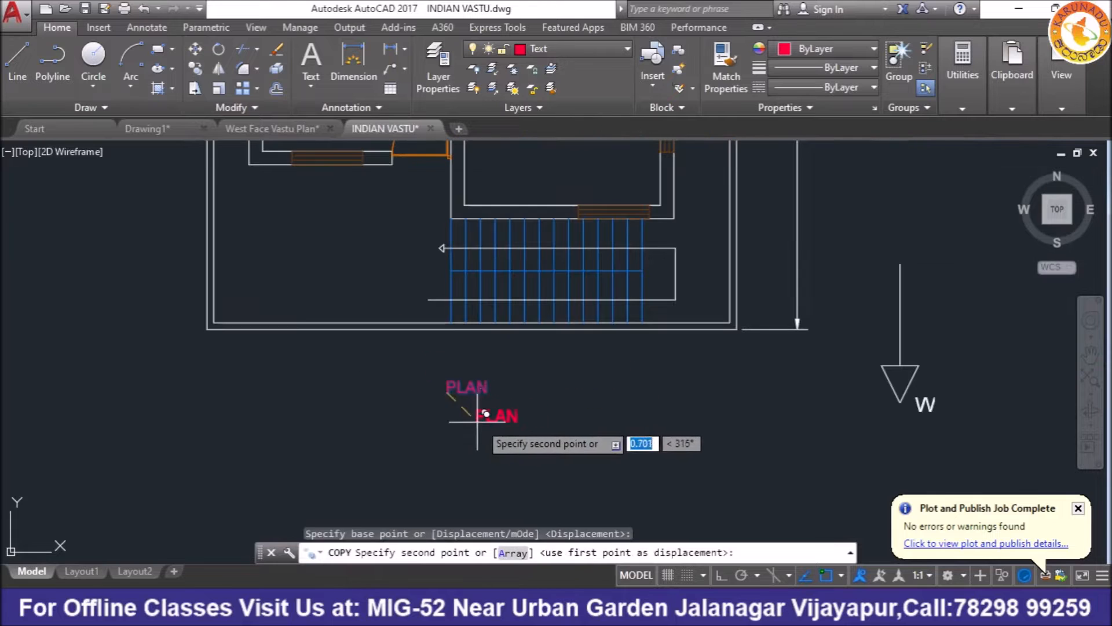
pyautogui.scroll(4, 441, 307)
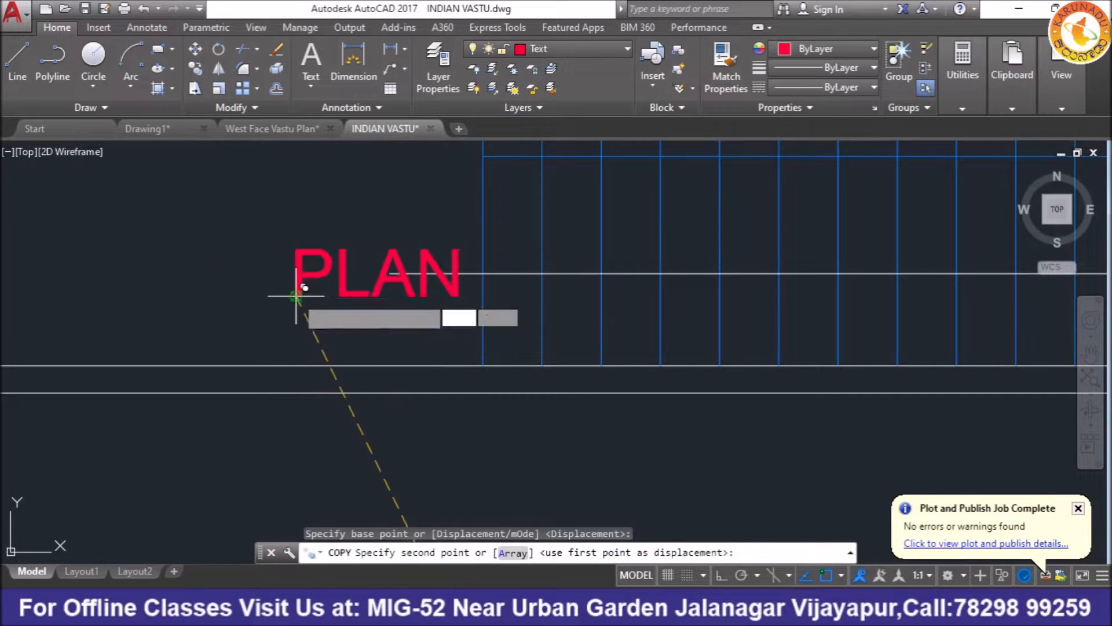
pyautogui.click(296, 296)
pyautogui.rightClick(339, 325)
pyautogui.click(361, 336)
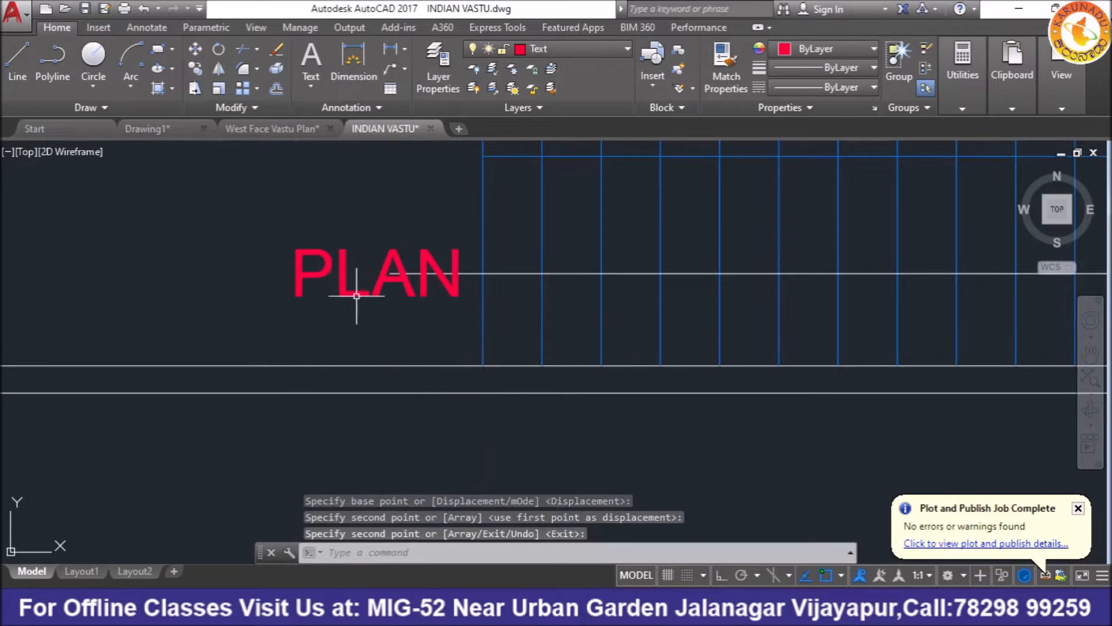
# Step: Change the copied label beside the stairs to read UP with a text height of 0.15
pyautogui.doubleClick(340, 288)
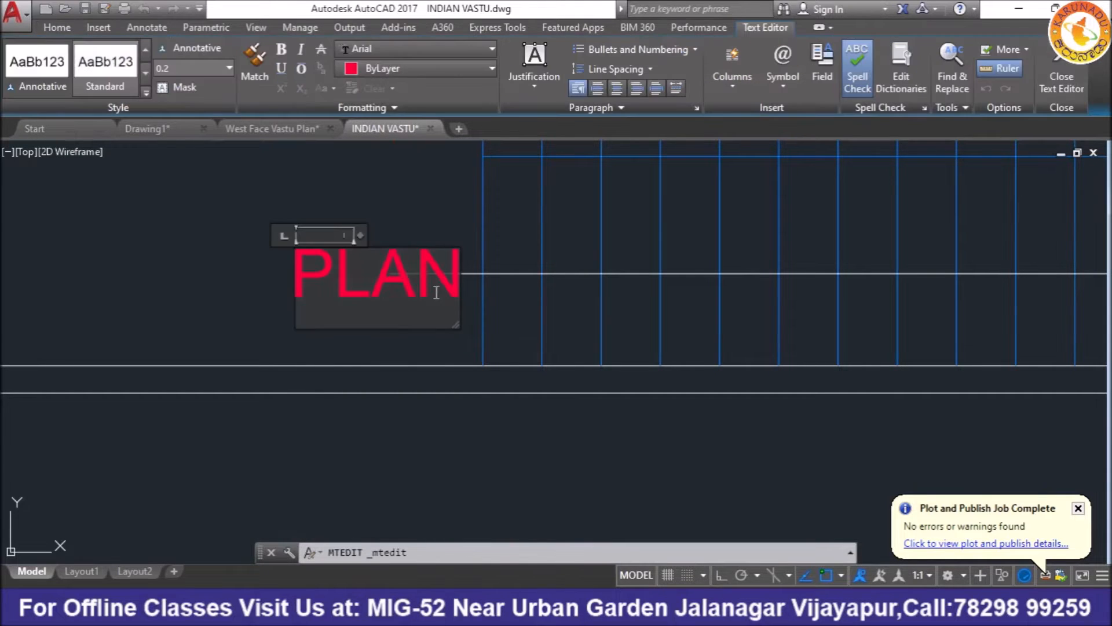
pyautogui.moveTo(452, 278); pyautogui.dragTo(244, 252)
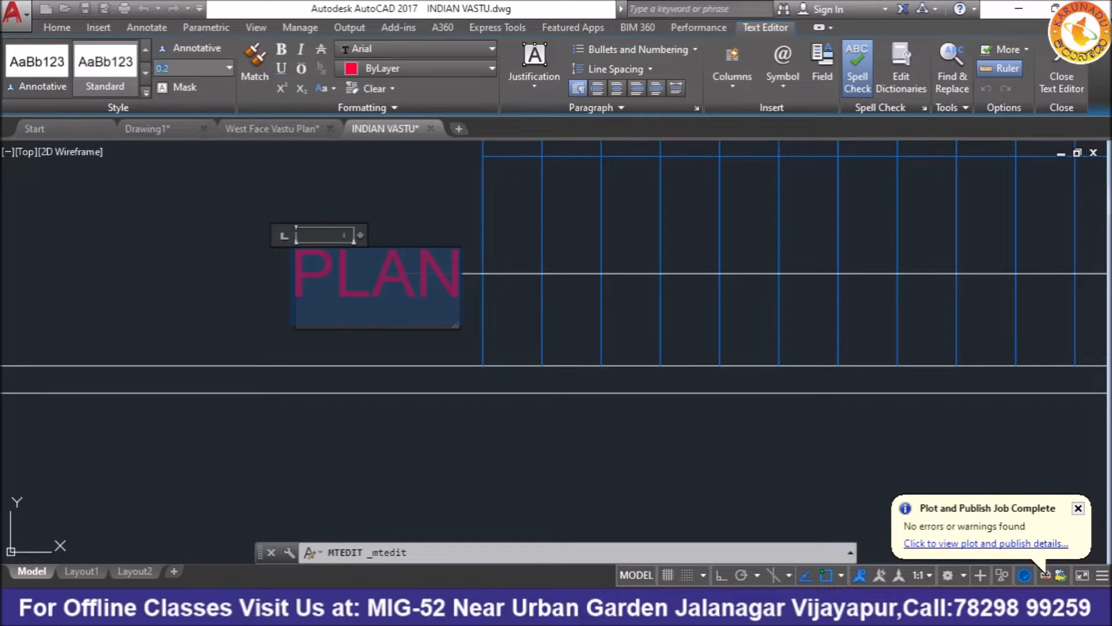
pyautogui.press('Return')
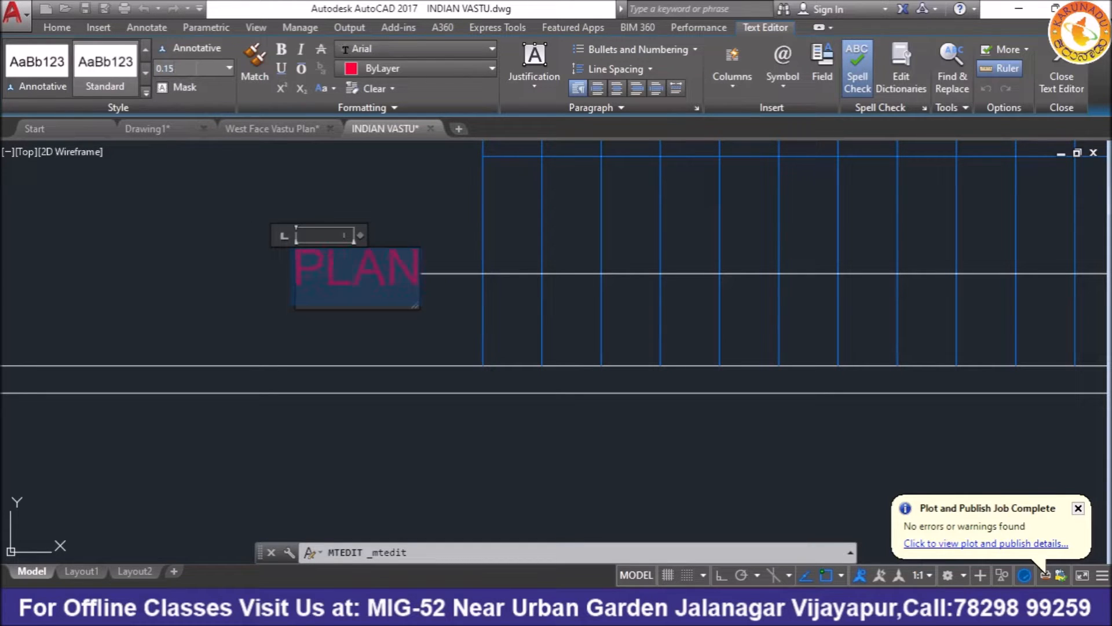
pyautogui.write('UP')
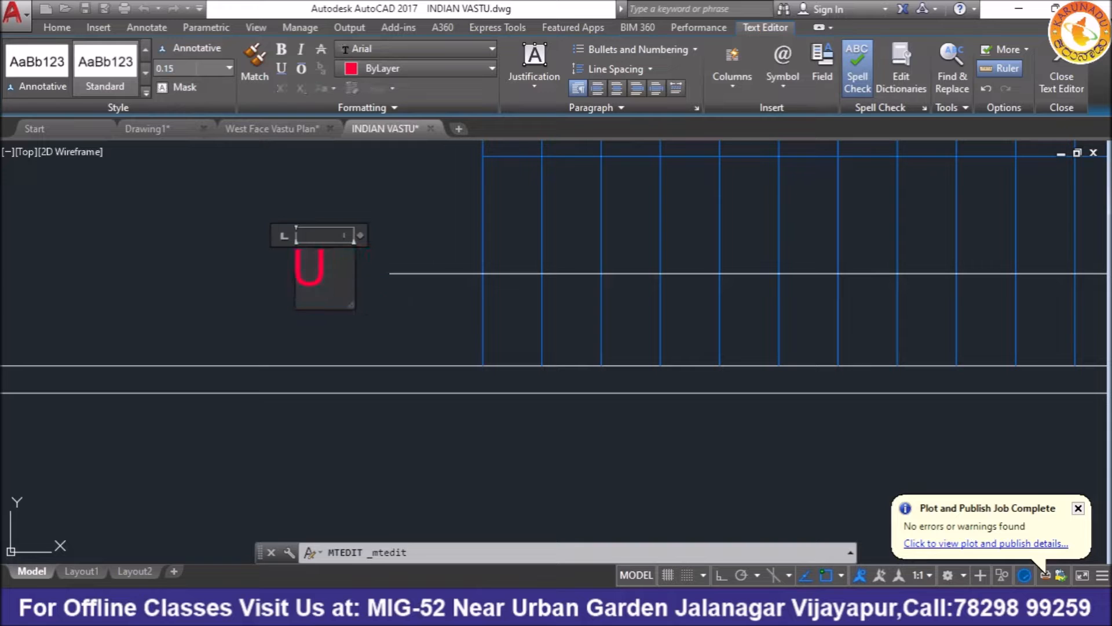
pyautogui.click(210, 232)
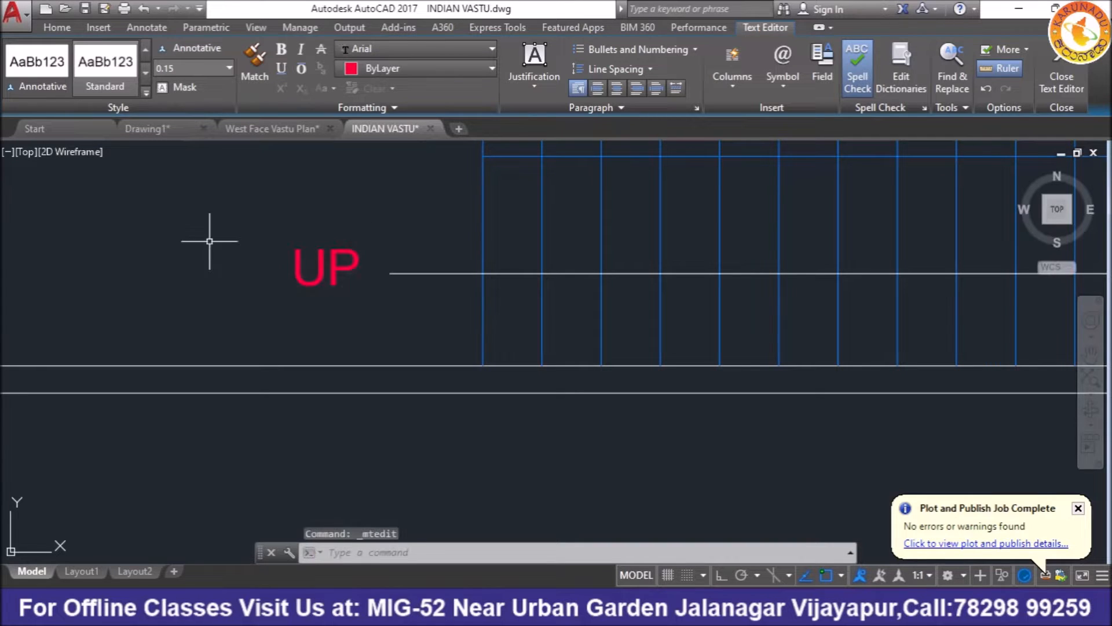
# Step: Move the UP label slightly right and down so it lines up with the start of the lower travel line
pyautogui.click(344, 243)
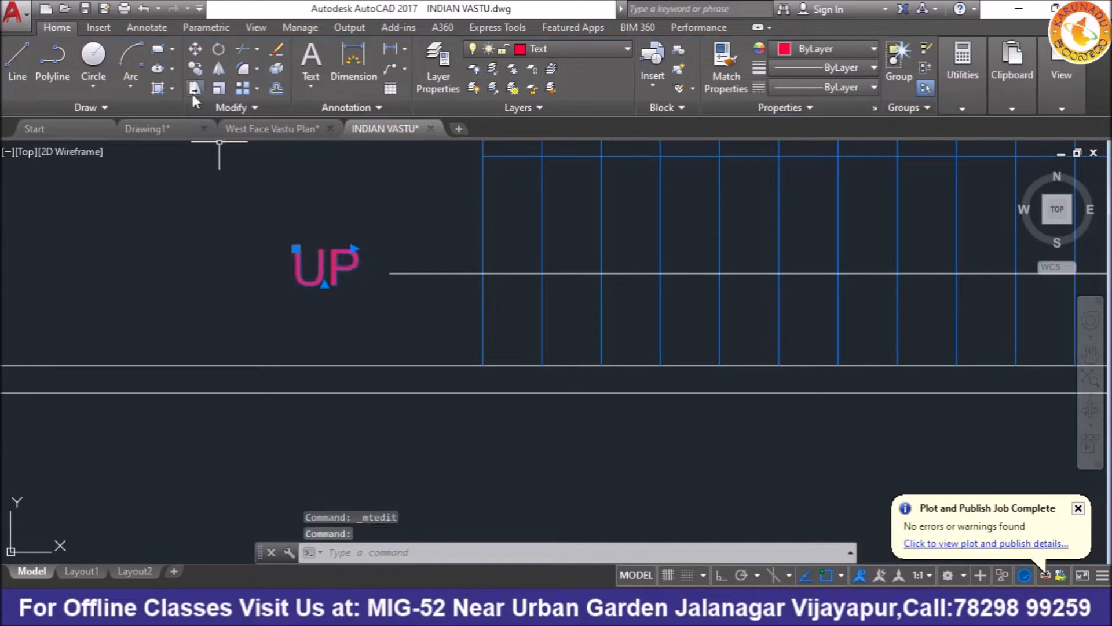
pyautogui.click(195, 51)
pyautogui.click(307, 272)
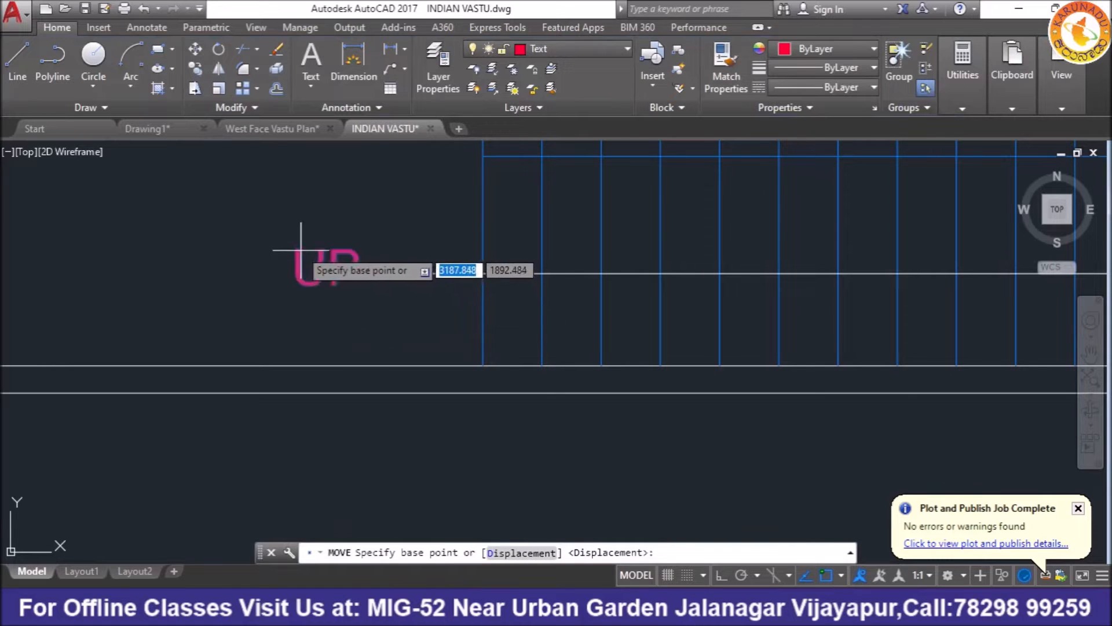
pyautogui.click(310, 249)
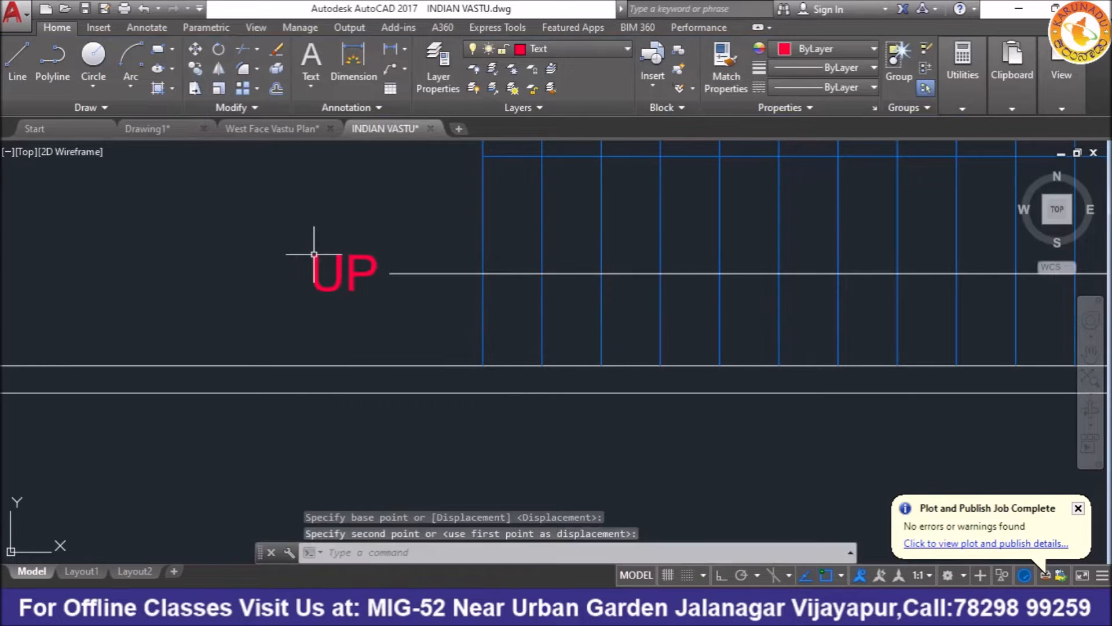
# Step: Copy the UP label into the middle of the room directly above the staircase
pyautogui.click(350, 269)
pyautogui.click(195, 69)
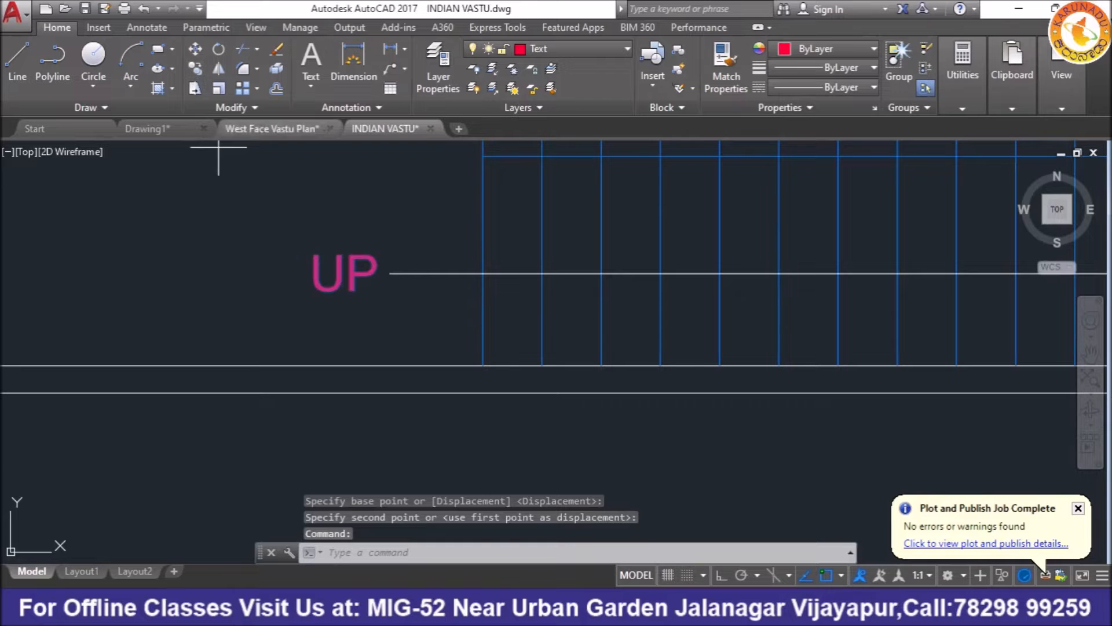
pyautogui.click(313, 273)
pyautogui.scroll(-3, 429, 307)
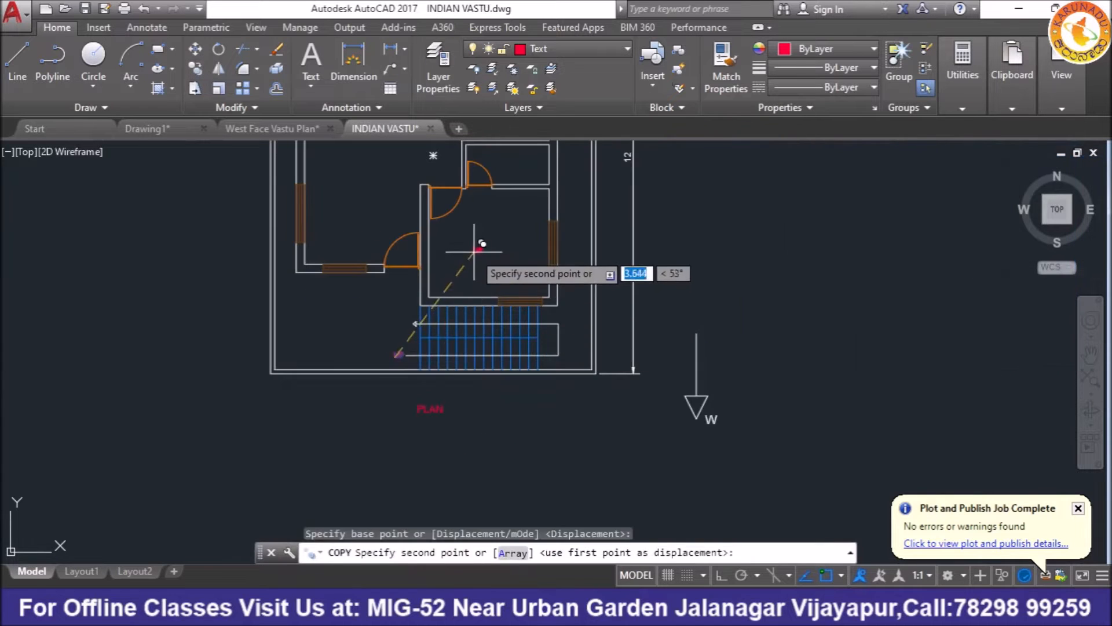
pyautogui.scroll(2, 490, 290)
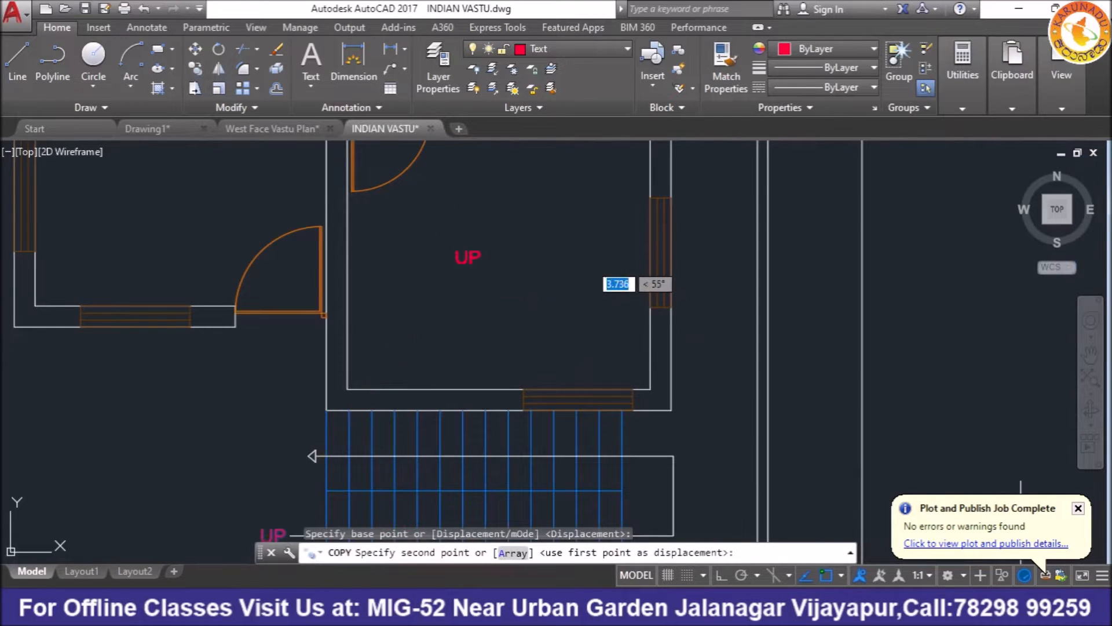
pyautogui.click(456, 262)
pyautogui.rightClick(458, 264)
pyautogui.click(502, 280)
# Step: Replace the copied label's text in the room above the stairs with M, BED and ROOM on three separate lines
pyautogui.scroll(4, 249, 238)
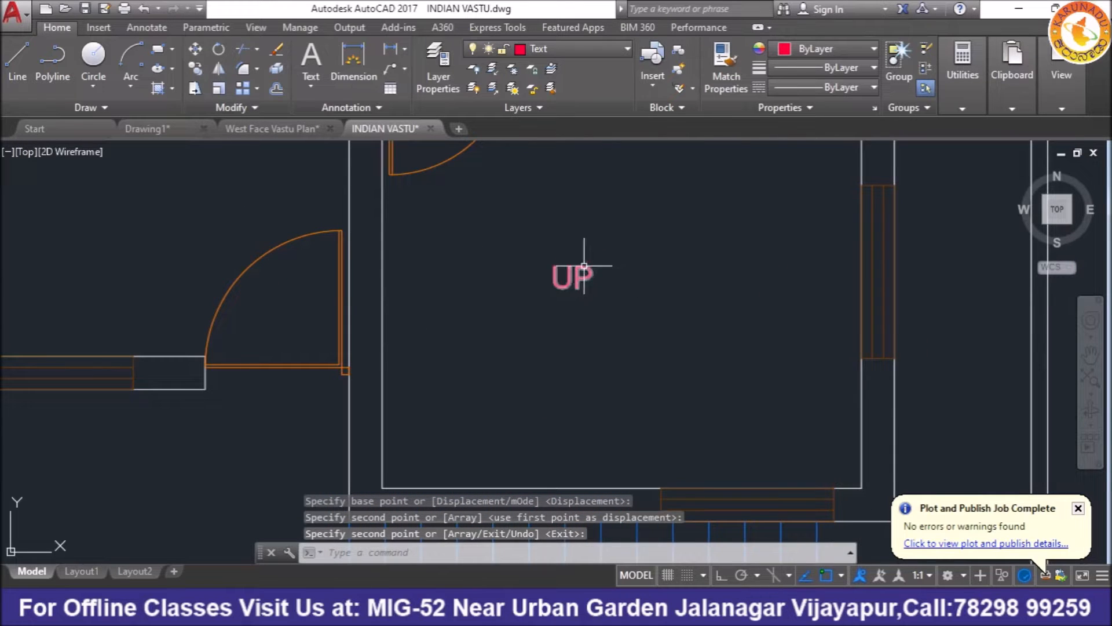
pyautogui.click(566, 274)
pyautogui.doubleClick(573, 275)
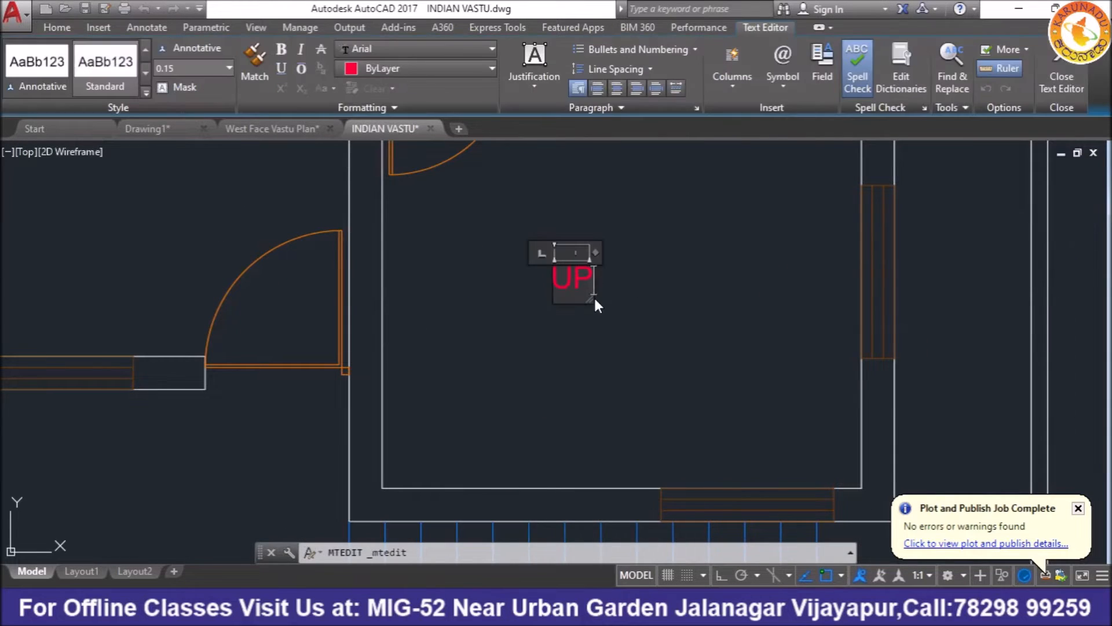
pyautogui.hotkey('ctrl', 'a')
pyautogui.press('BackSpace')
pyautogui.write('M')
pyautogui.press('Return')
pyautogui.write('B')
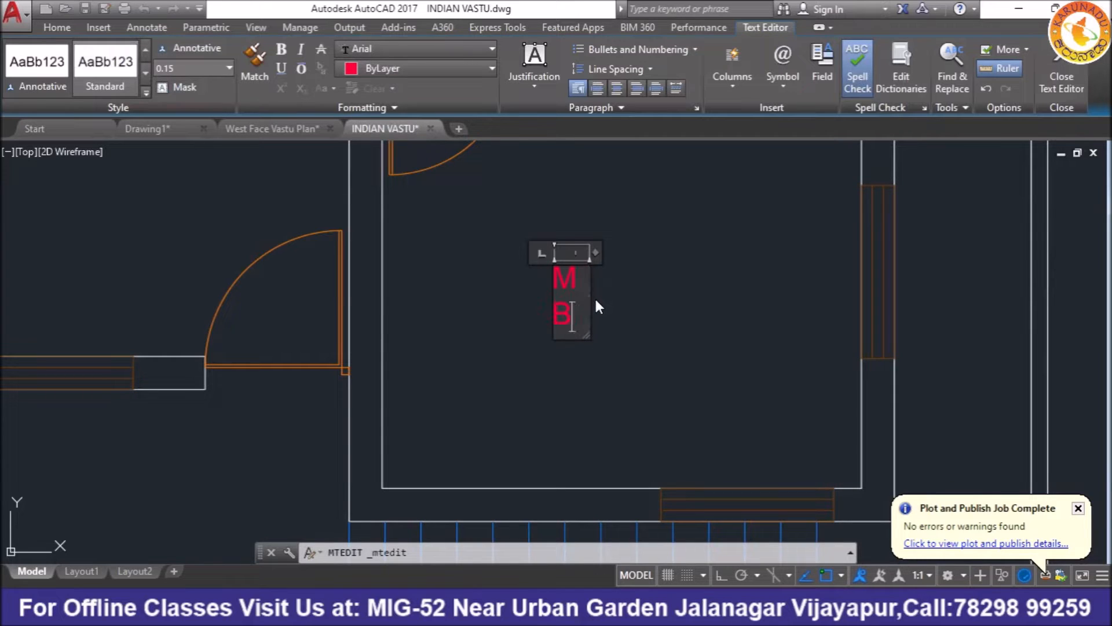
pyautogui.write('ED')
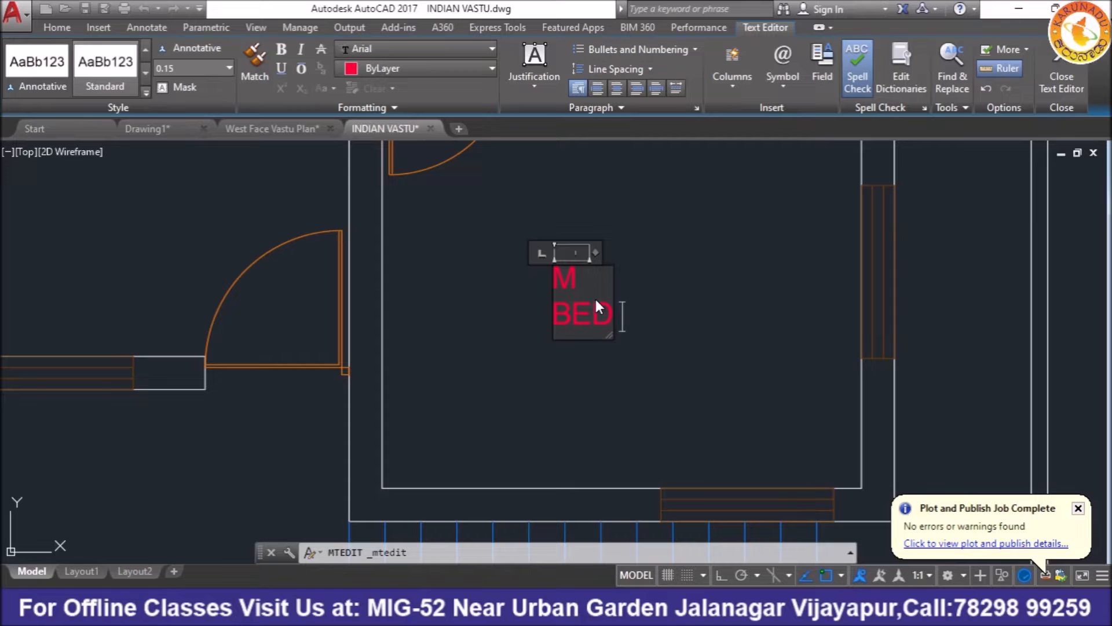
pyautogui.press('Return')
pyautogui.write('ROOM')
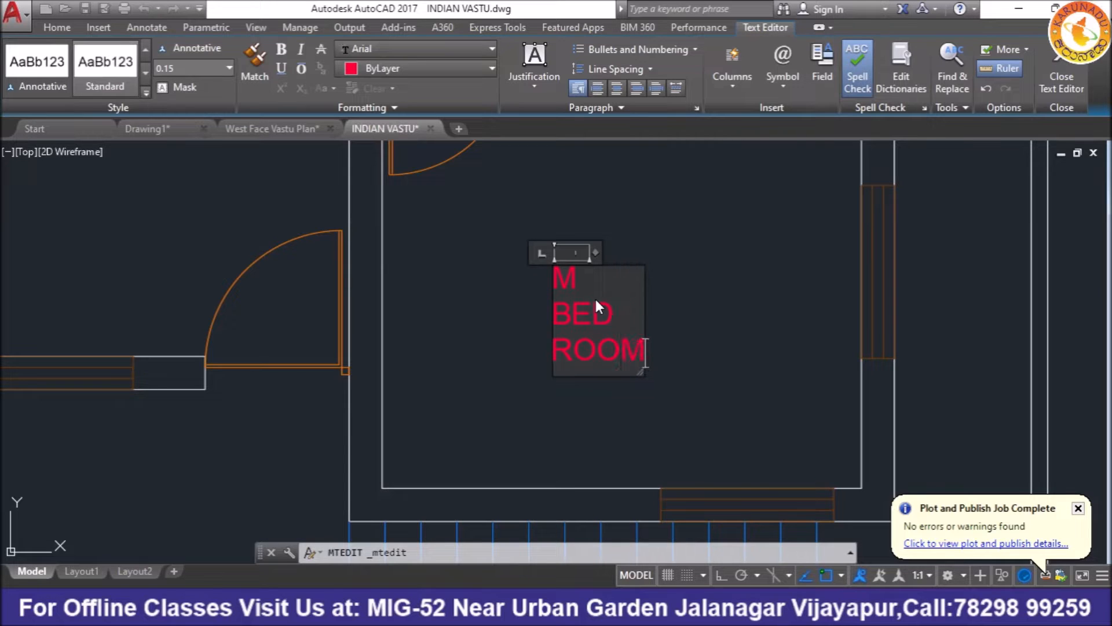
# Step: Add the room size 3.33x3 as a fourth line of the bedroom label and finish editing
pyautogui.press('Return')
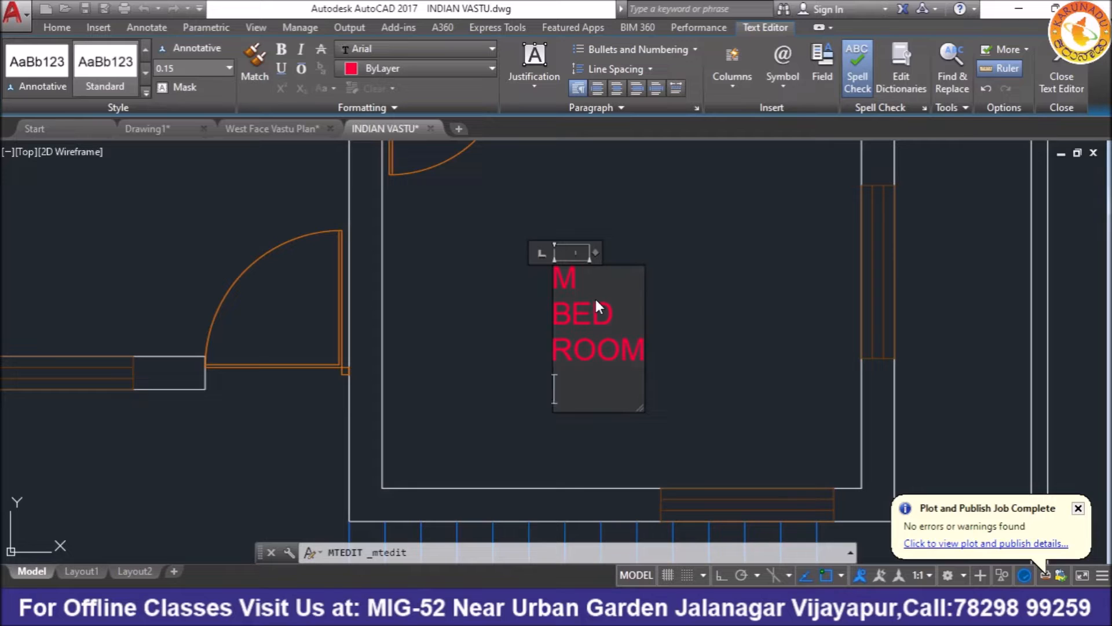
pyautogui.write('3.33X')
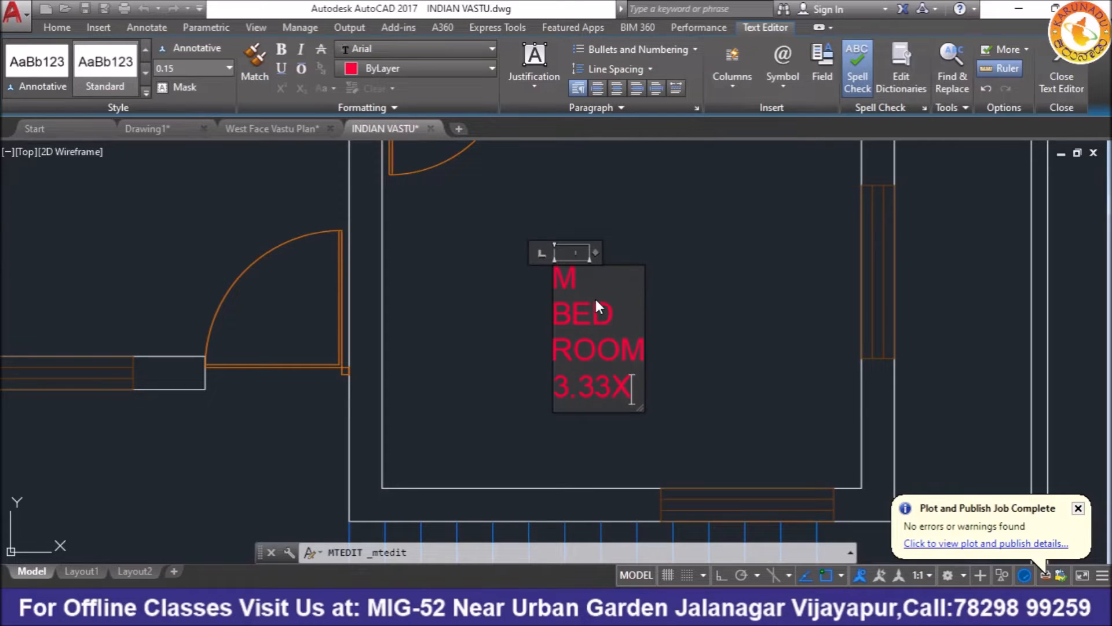
pyautogui.press('BackSpace')
pyautogui.write('x3')
pyautogui.click(467, 368)
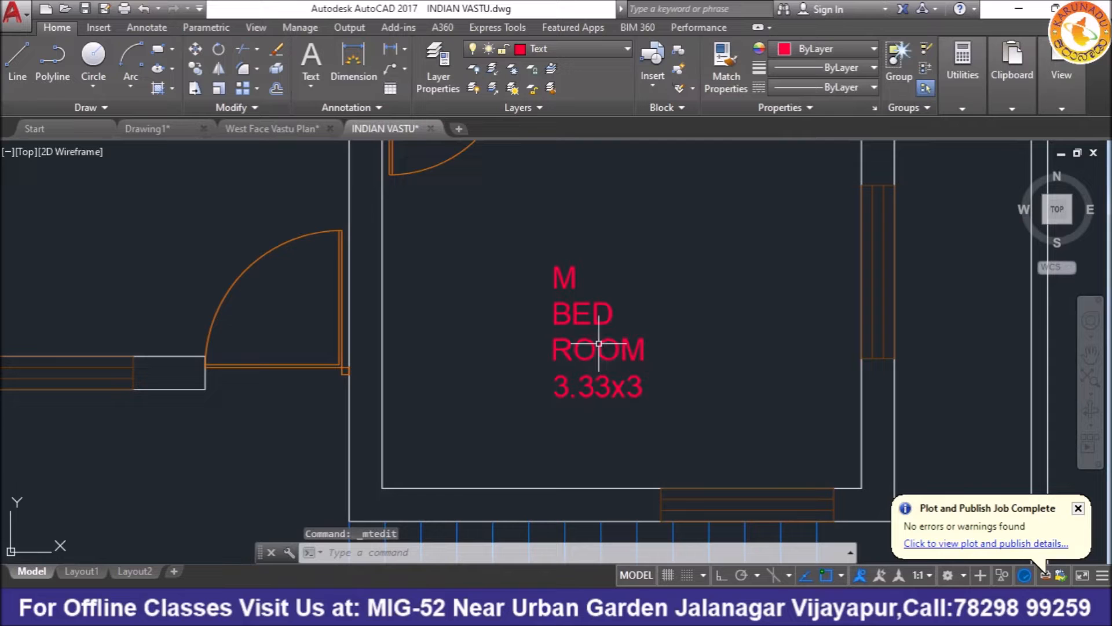
# Step: Widen the bedroom label's text frame so M BED ROOM fits on one line above the room size
pyautogui.click(608, 313)
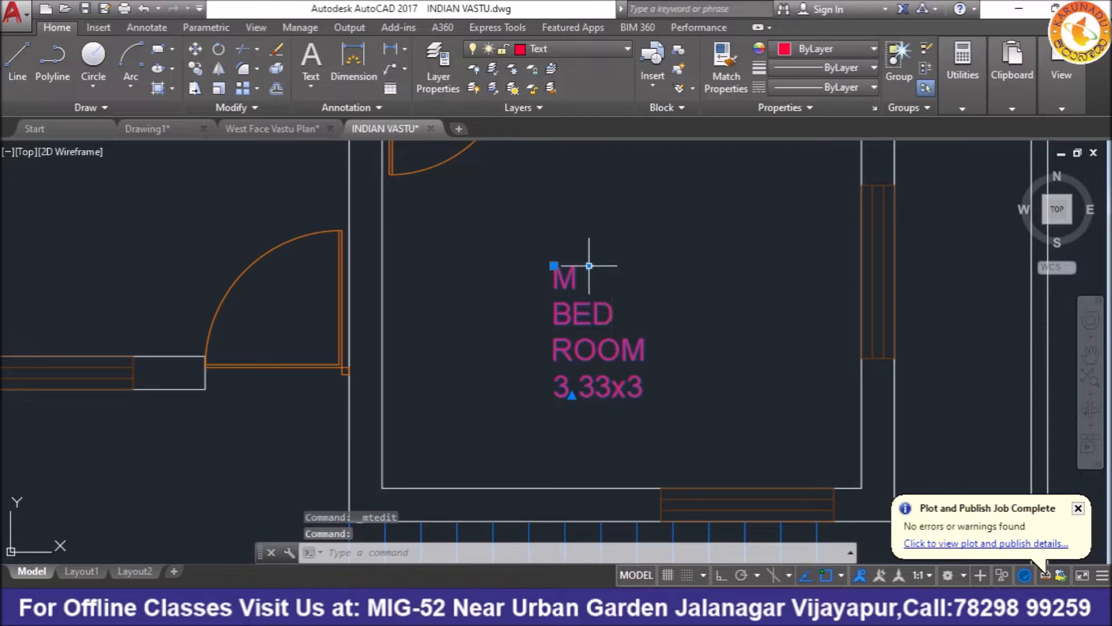
pyautogui.click(590, 266)
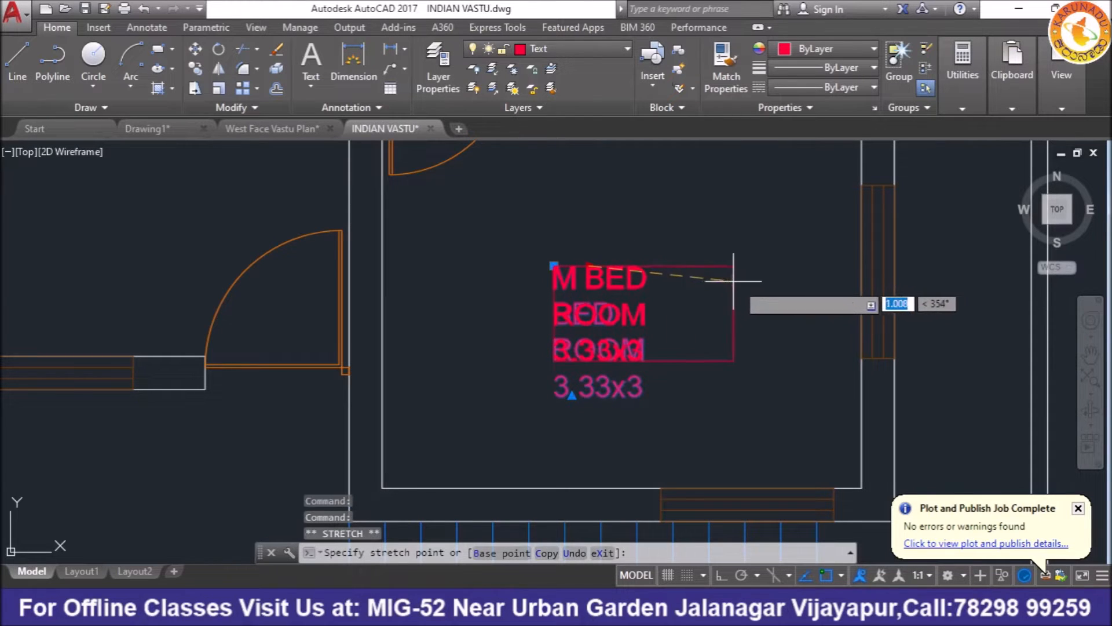
pyautogui.click(765, 270)
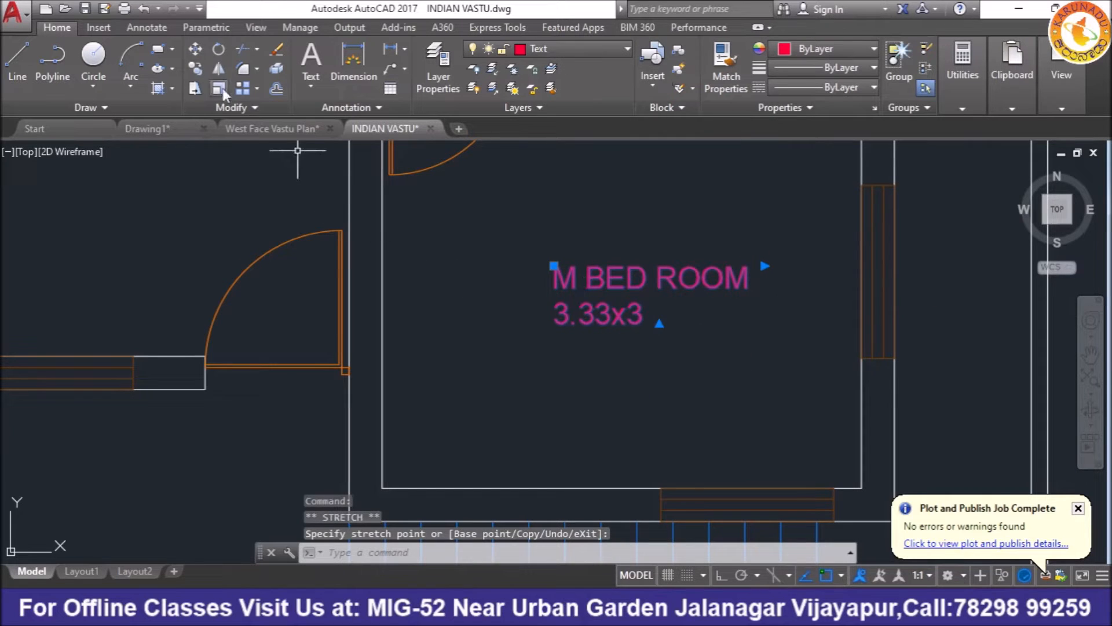
# Step: Copy the M BED ROOM label into the small room directly above the bedroom
pyautogui.click(197, 70)
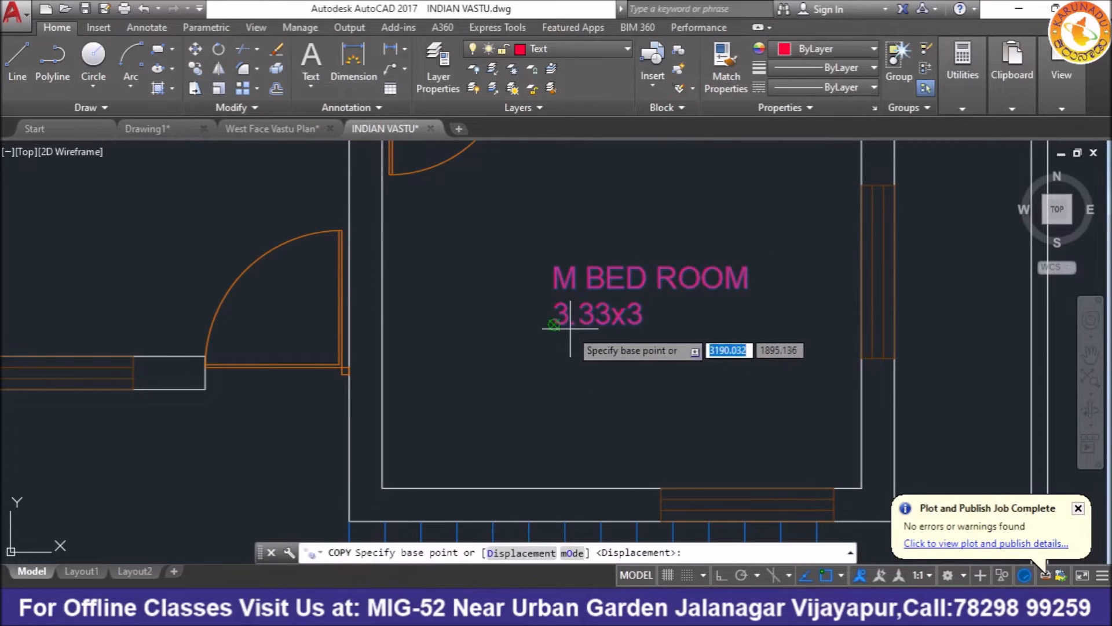
pyautogui.click(489, 334)
pyautogui.scroll(-5, 585, 400)
pyautogui.scroll(4, 614, 284)
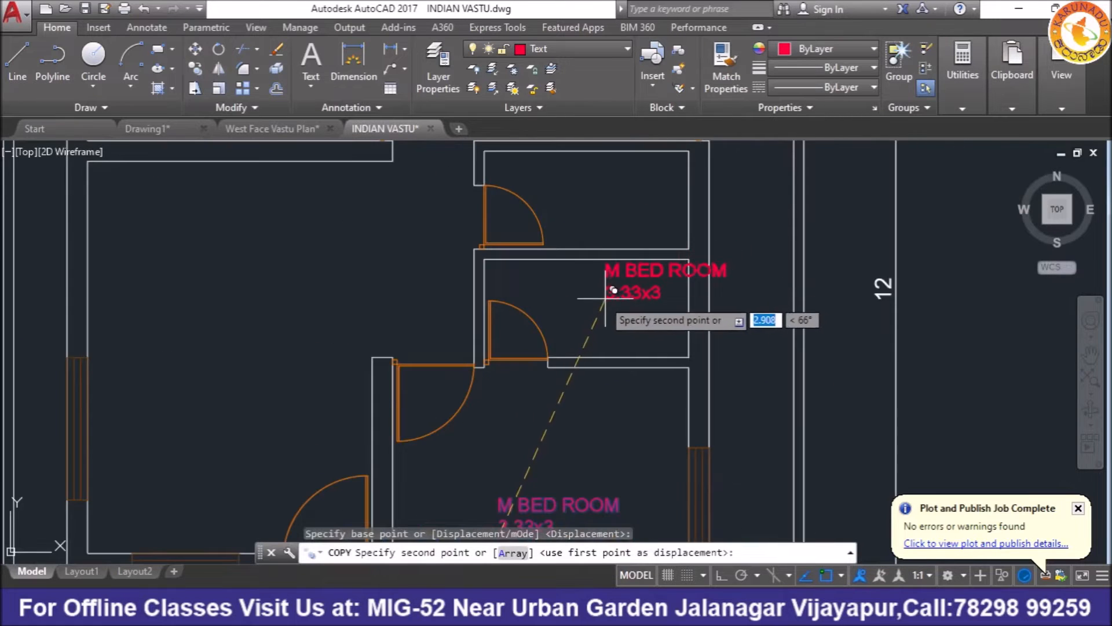
pyautogui.scroll(4, 565, 302)
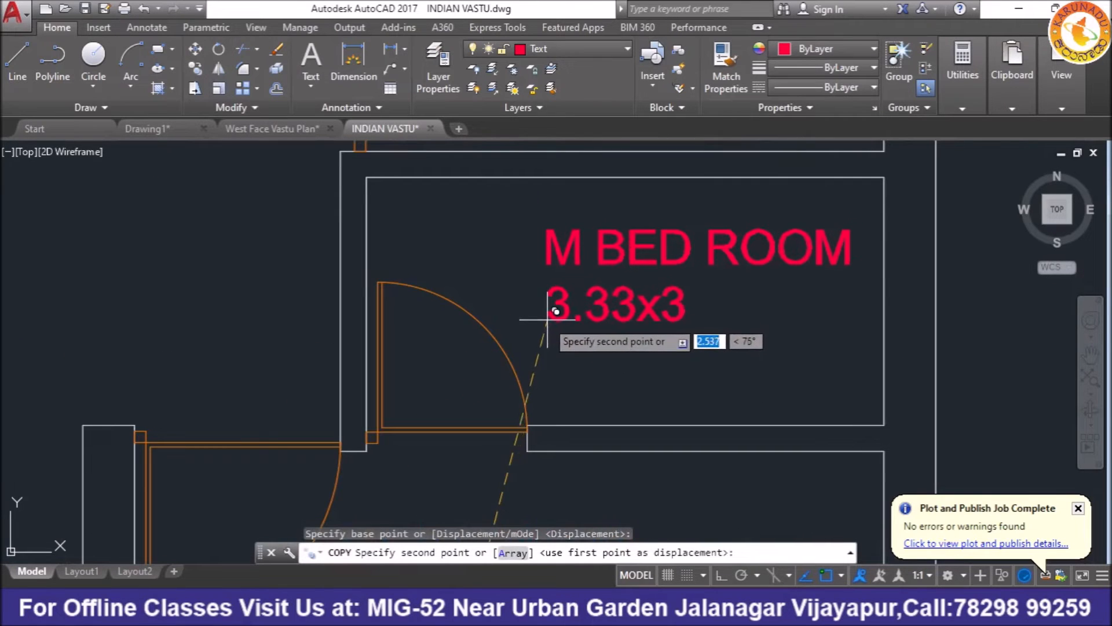
pyautogui.click(546, 318)
pyautogui.rightClick(564, 332)
pyautogui.click(605, 342)
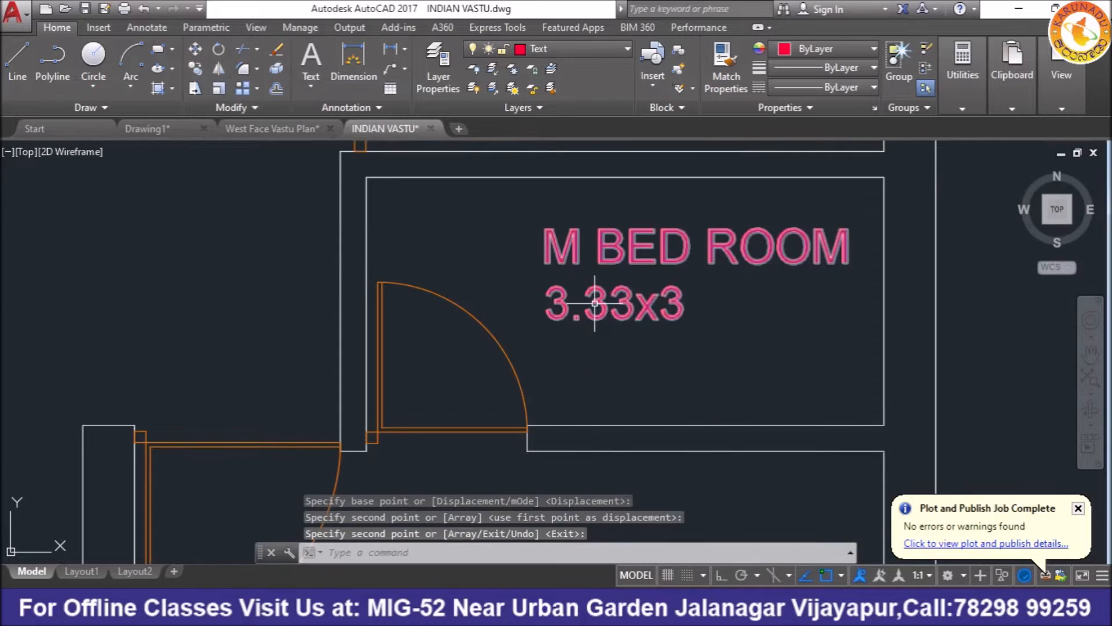
# Step: Replace the room name in the copied label of the small room with W/C
pyautogui.doubleClick(603, 307)
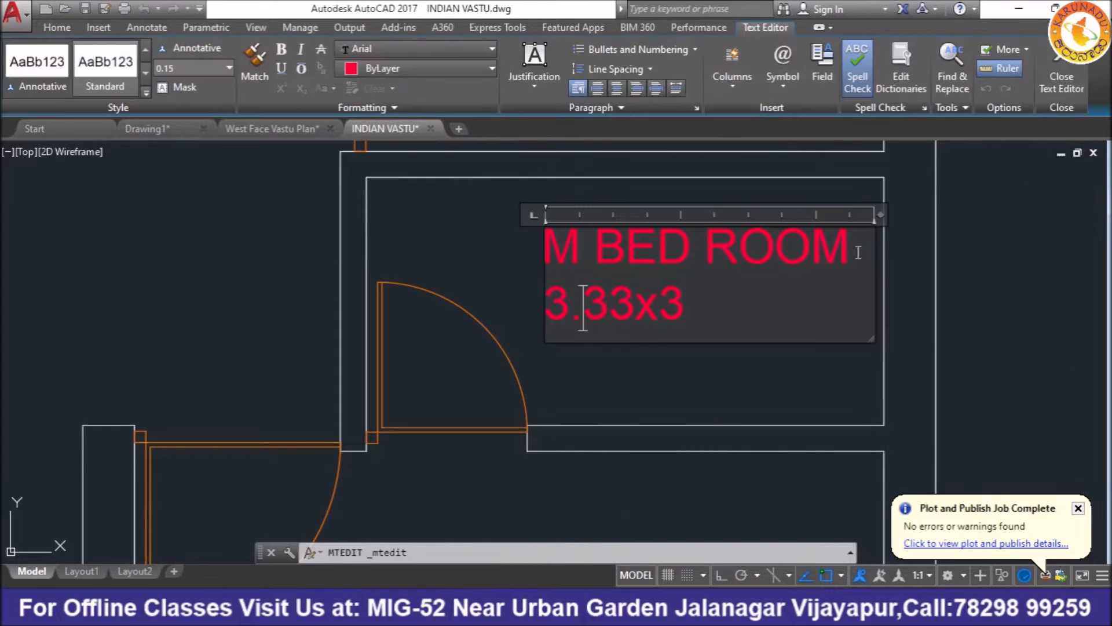
pyautogui.moveTo(858, 252); pyautogui.dragTo(549, 241)
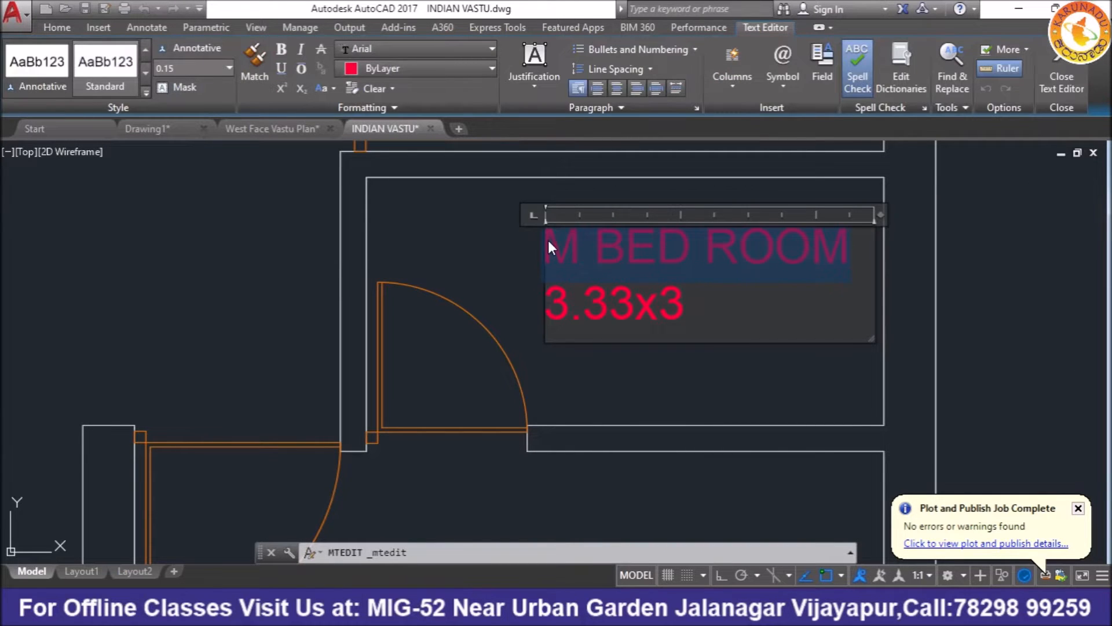
pyautogui.write('W/C')
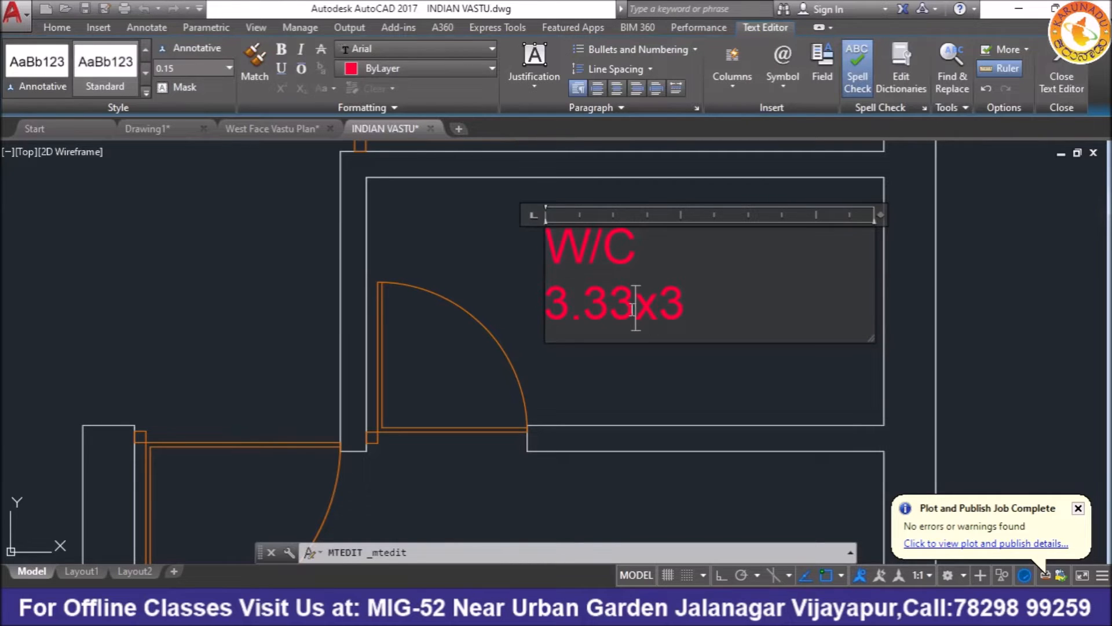
# Step: Change the size line of the W/C label to 2.3x1.1 and finish editing the text
pyautogui.press('BackSpace')
pyautogui.press('BackSpace')
pyautogui.press('BackSpace')
pyautogui.press('BackSpace')
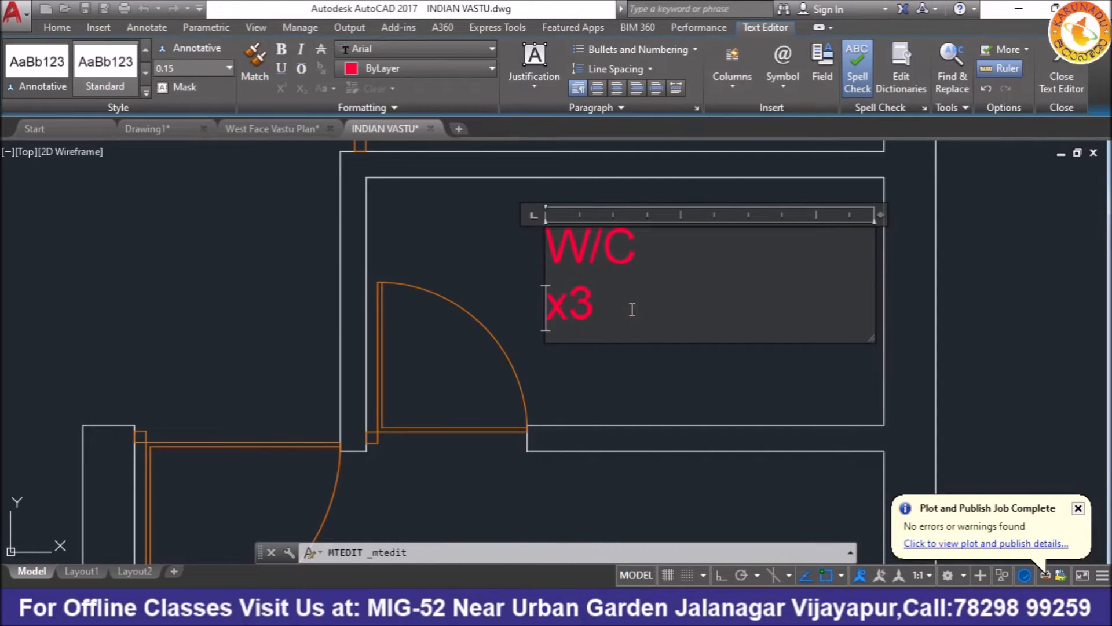
pyautogui.write('2.3')
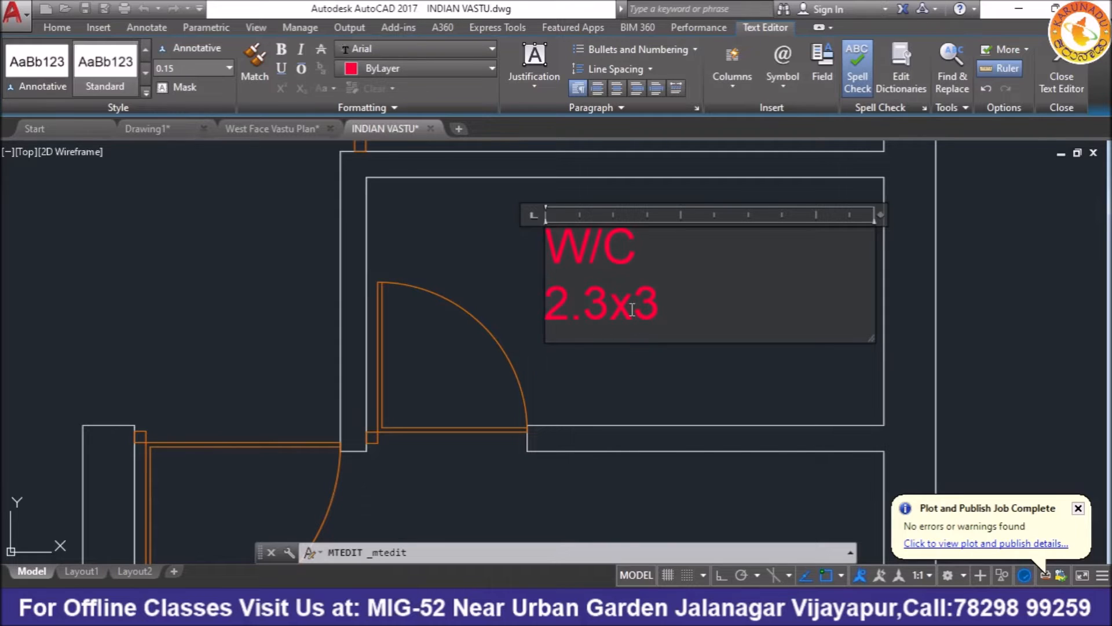
pyautogui.press('Right')
pyautogui.press('Delete')
pyautogui.write('1.1')
pyautogui.click(679, 406)
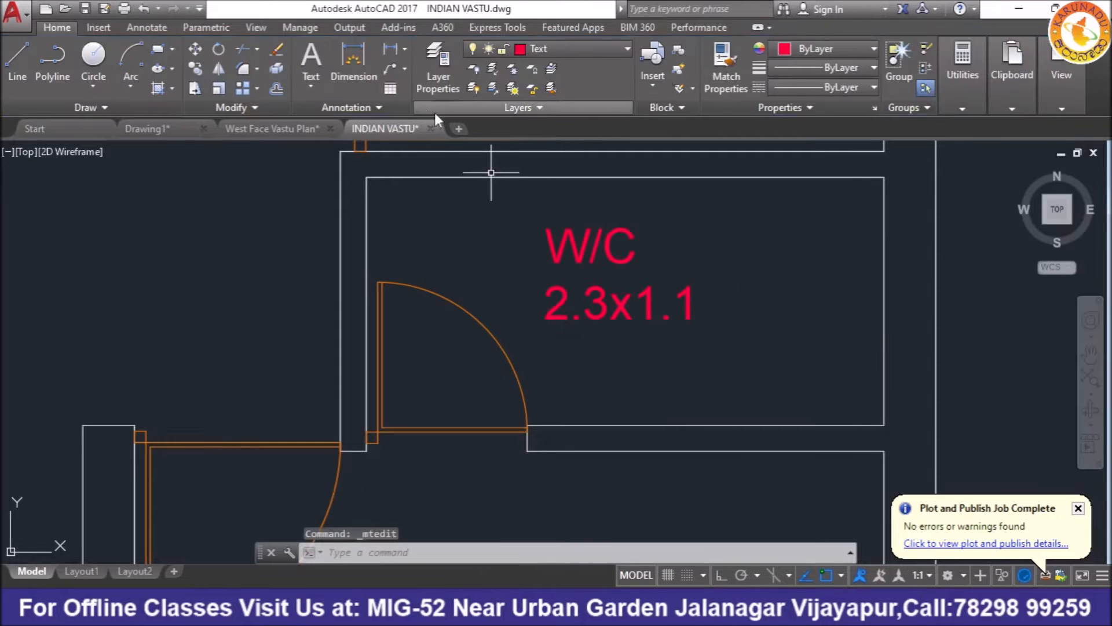
# Step: Measure the inner width of the W/C room between its upper corners with a temporary linear dimension
pyautogui.click(393, 49)
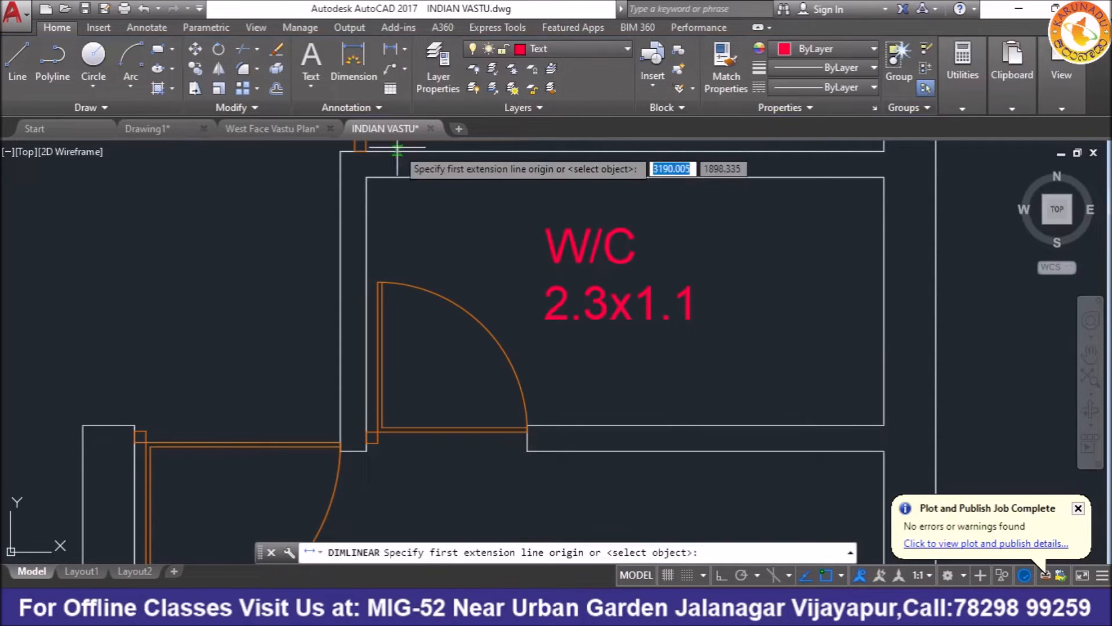
pyautogui.click(366, 177)
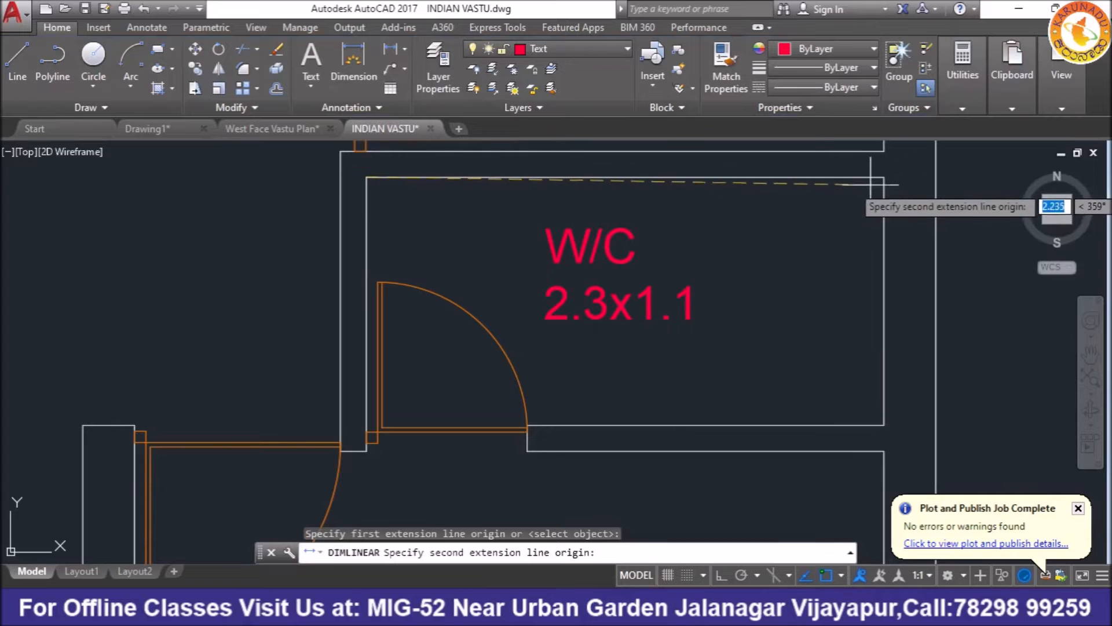
pyautogui.click(884, 178)
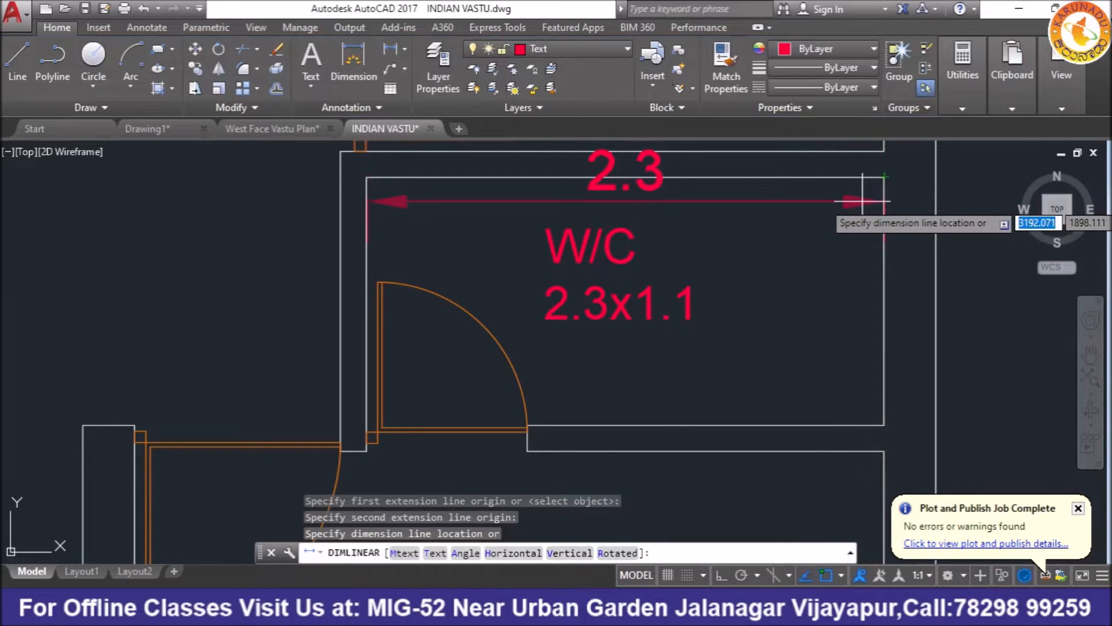
pyautogui.press('Escape')
# Step: Copy the W/C label into the room directly above, using the rooms' matching upper inner corners as reference points
pyautogui.scroll(-4, 777, 348)
pyautogui.scroll(2, 724, 336)
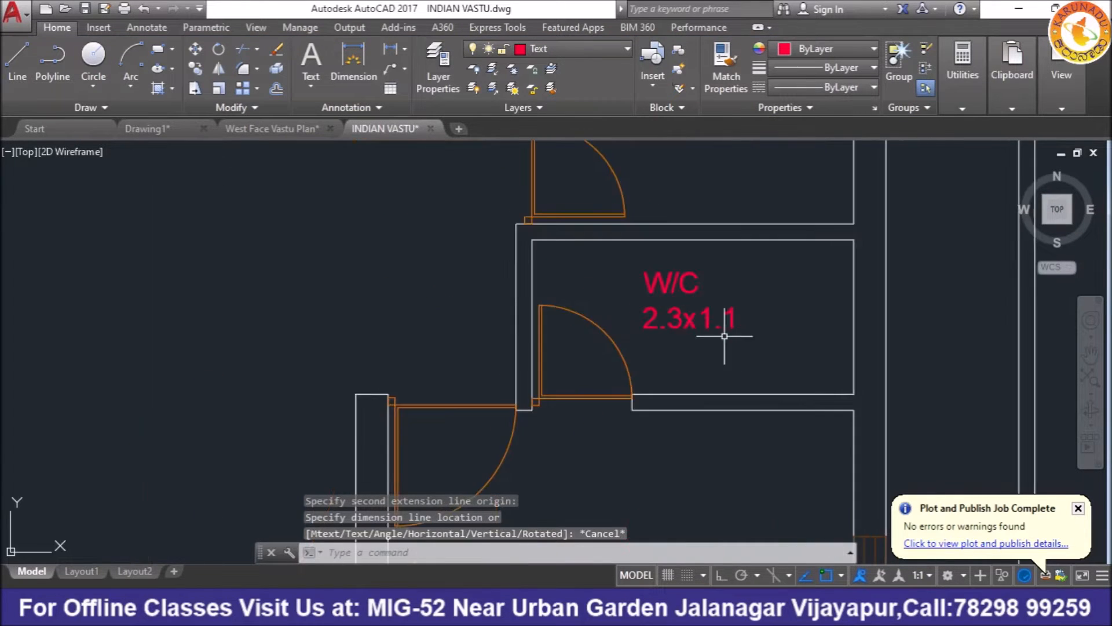
pyautogui.click(707, 323)
pyautogui.click(588, 248)
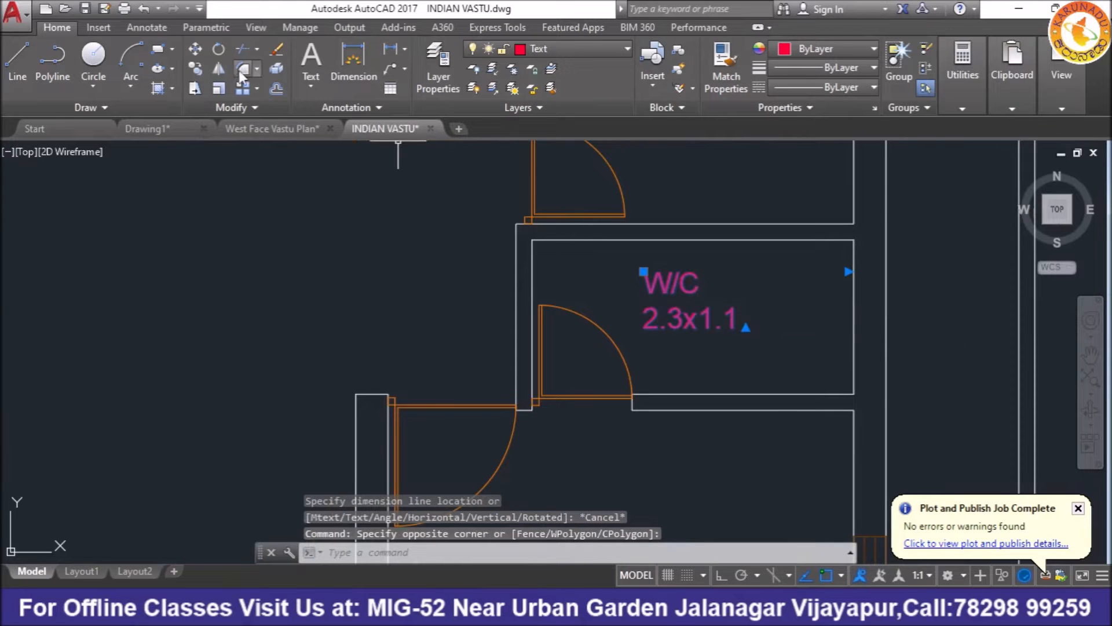
pyautogui.click(196, 68)
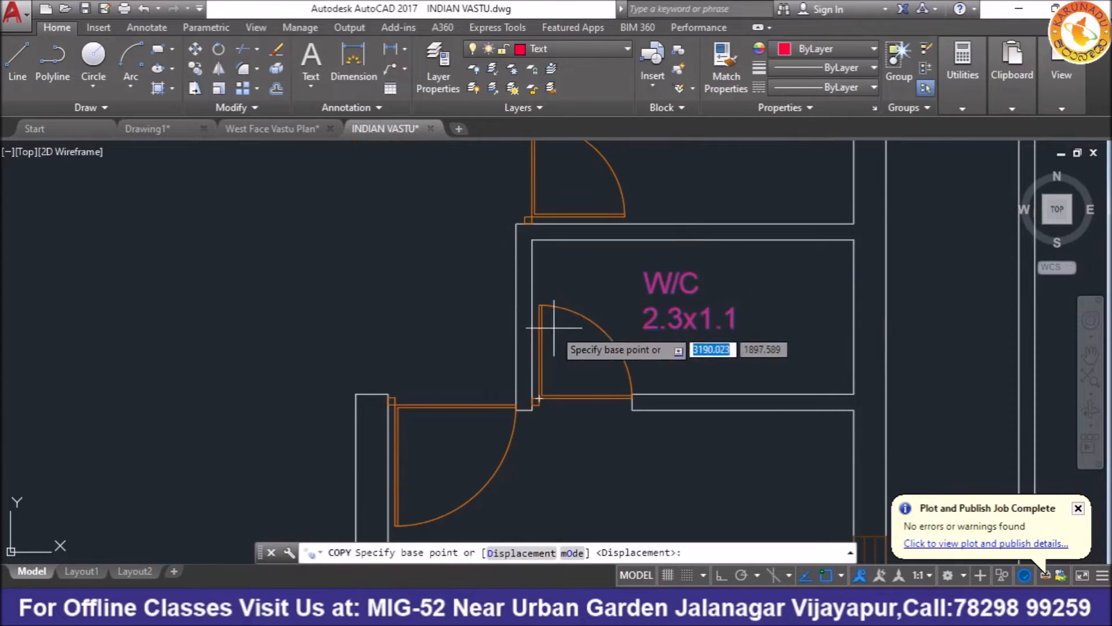
pyautogui.click(532, 239)
pyautogui.scroll(-3, 529, 232)
pyautogui.scroll(3, 558, 248)
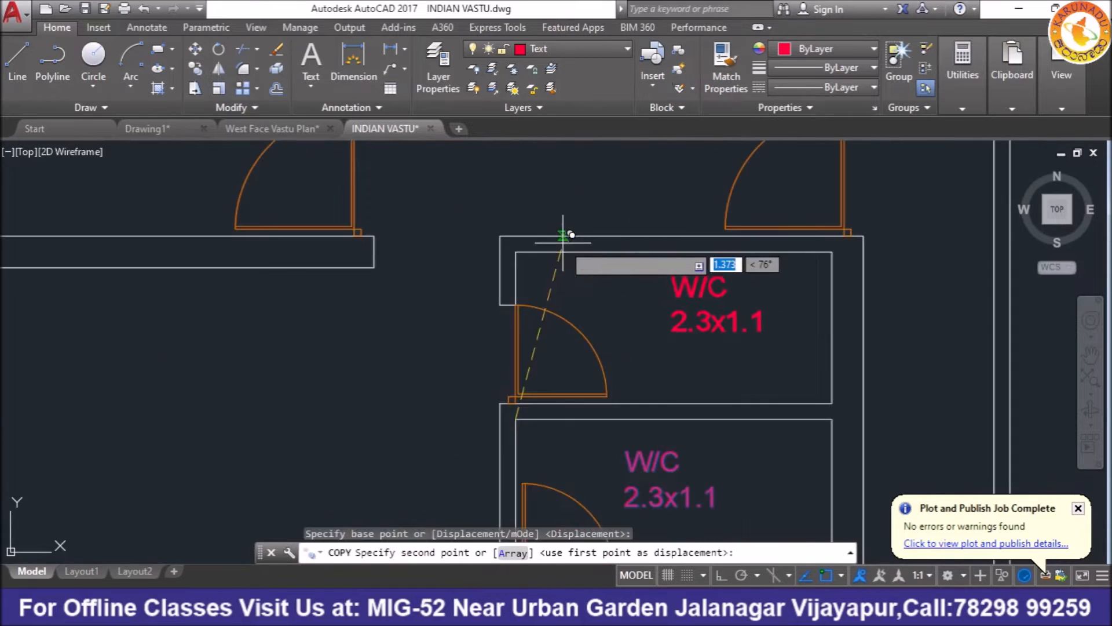
pyautogui.scroll(2, 559, 238)
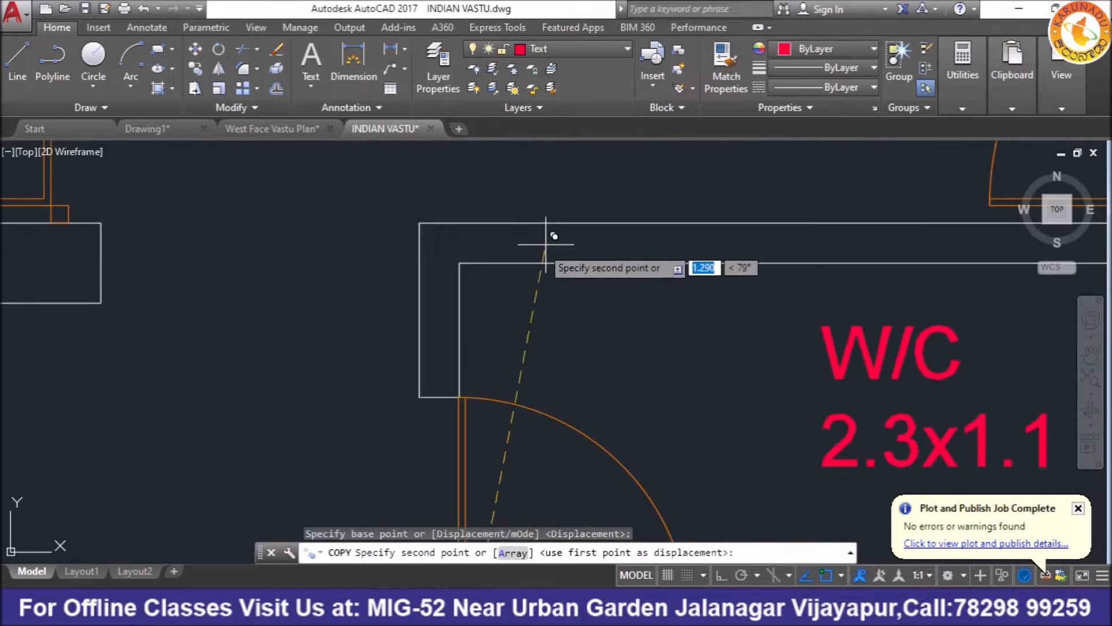
pyautogui.click(459, 262)
# Step: Place another copy of the W/C label in the larger room above the two toilets and end copying
pyautogui.scroll(-4, 490, 278)
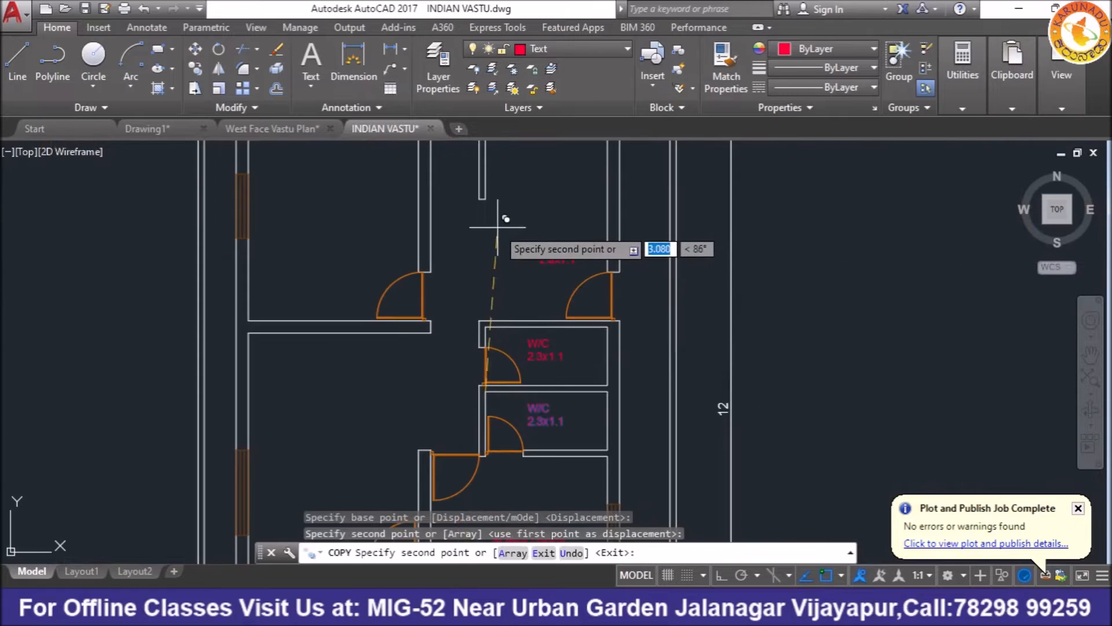
pyautogui.scroll(1, 458, 260)
pyautogui.scroll(-3, 479, 218)
pyautogui.scroll(5, 467, 211)
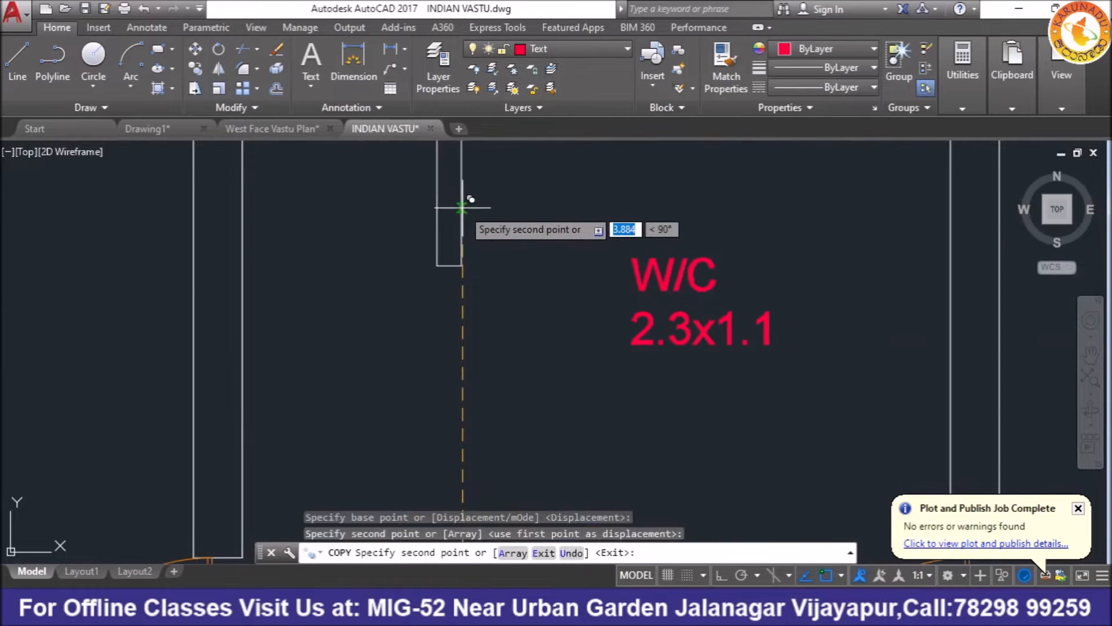
pyautogui.click(462, 221)
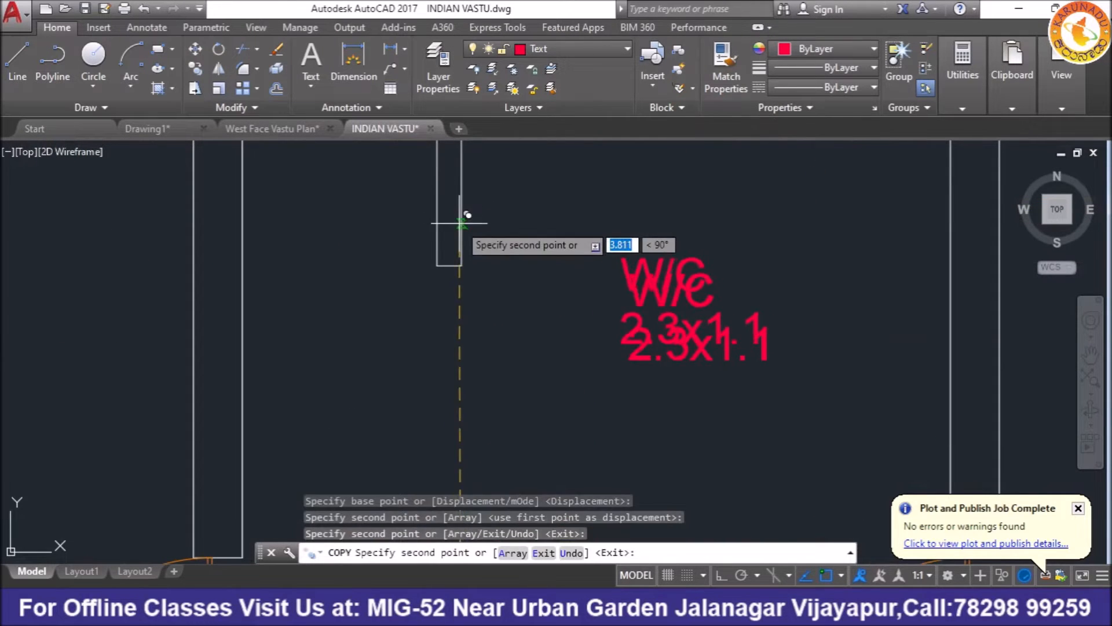
pyautogui.rightClick(490, 245)
pyautogui.click(499, 254)
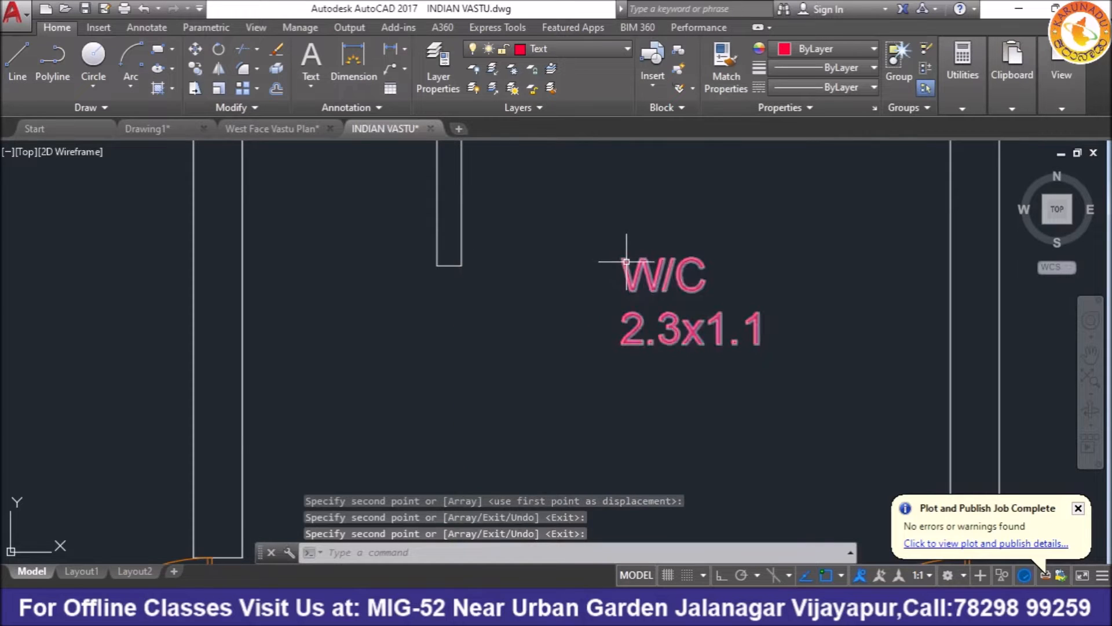
# Step: Replace W/C with KITCHEN in the label of the larger room, keeping the size on its own line
pyautogui.doubleClick(626, 262)
pyautogui.moveTo(750, 280); pyautogui.dragTo(519, 267)
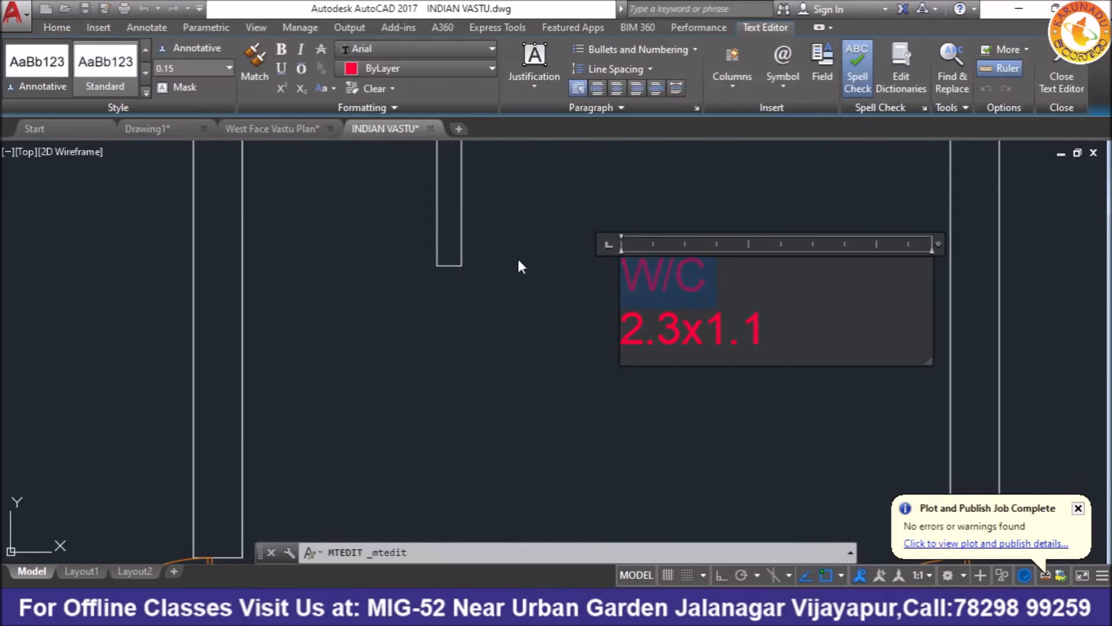
pyautogui.press('Delete')
pyautogui.press('Delete')
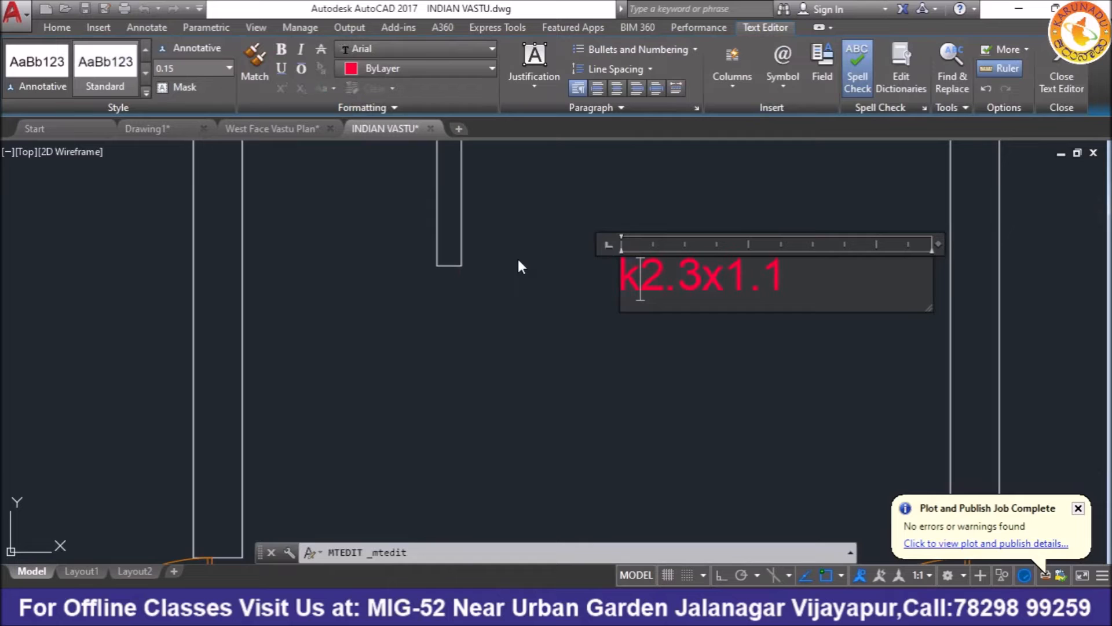
pyautogui.write('KITC')
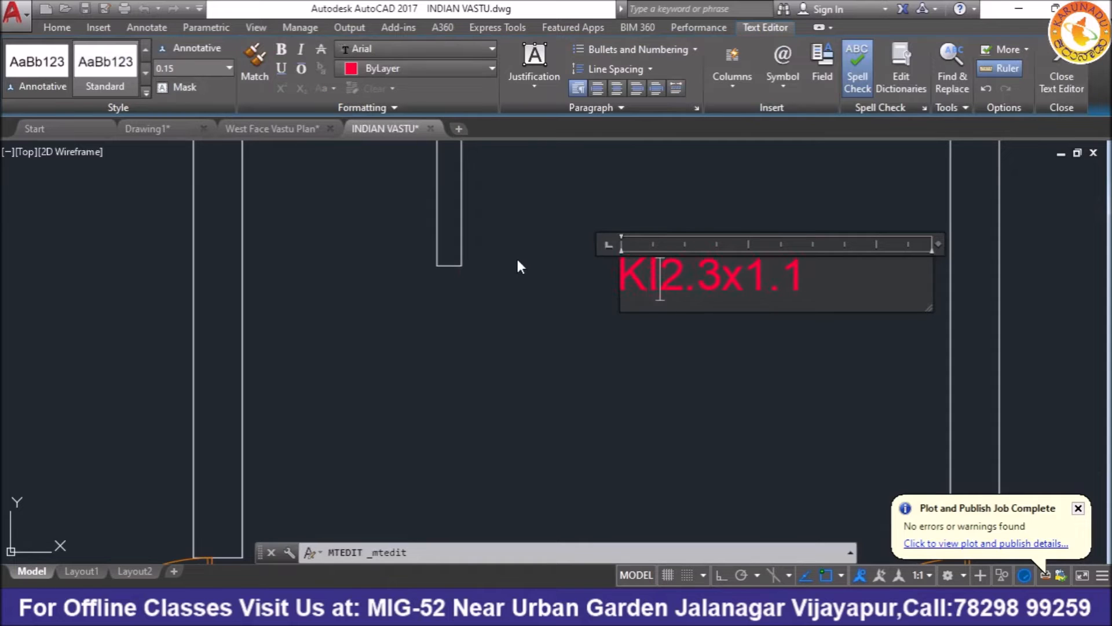
pyautogui.write('HE')
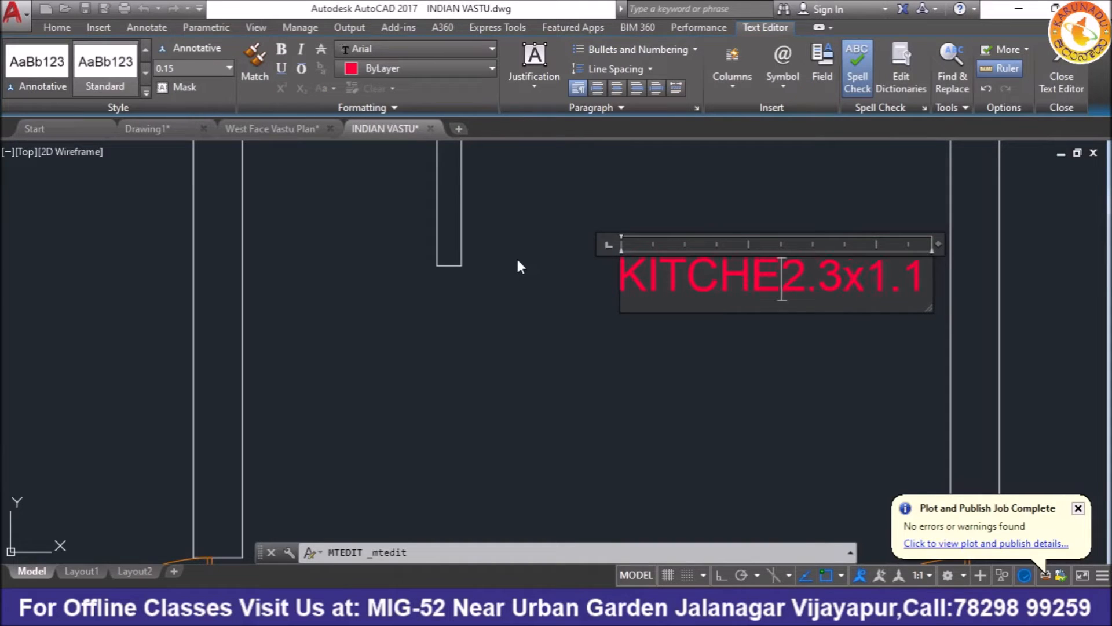
pyautogui.write('N')
pyautogui.press('Return')
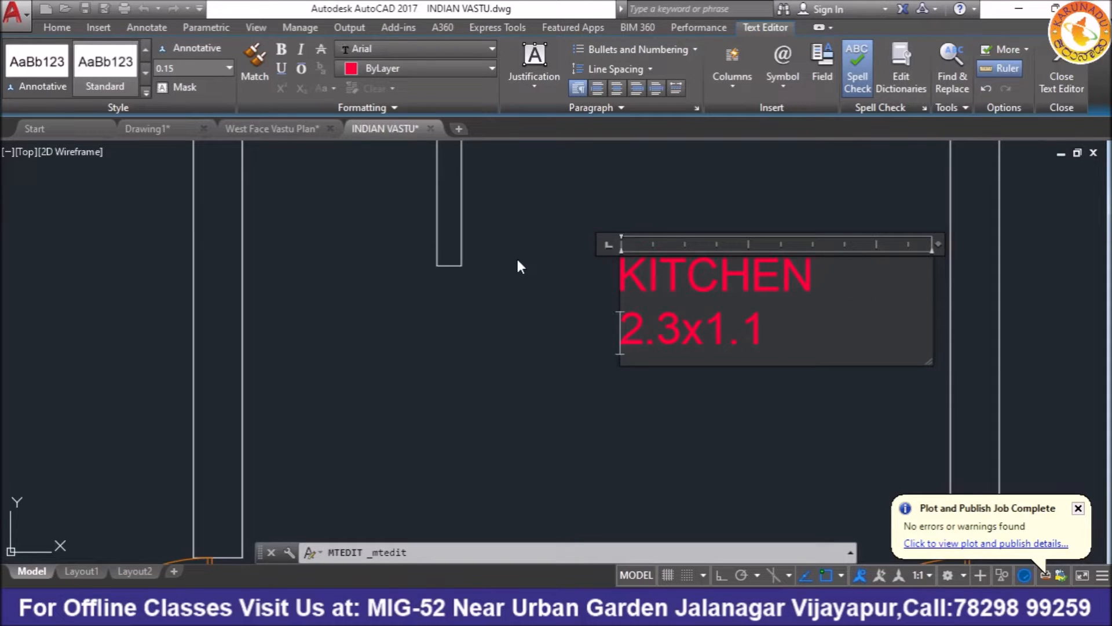
# Step: Change the size line of the KITCHEN label to 3.33x3.4 and finish editing the text
pyautogui.press('Delete')
pyautogui.press('Delete')
pyautogui.press('Delete')
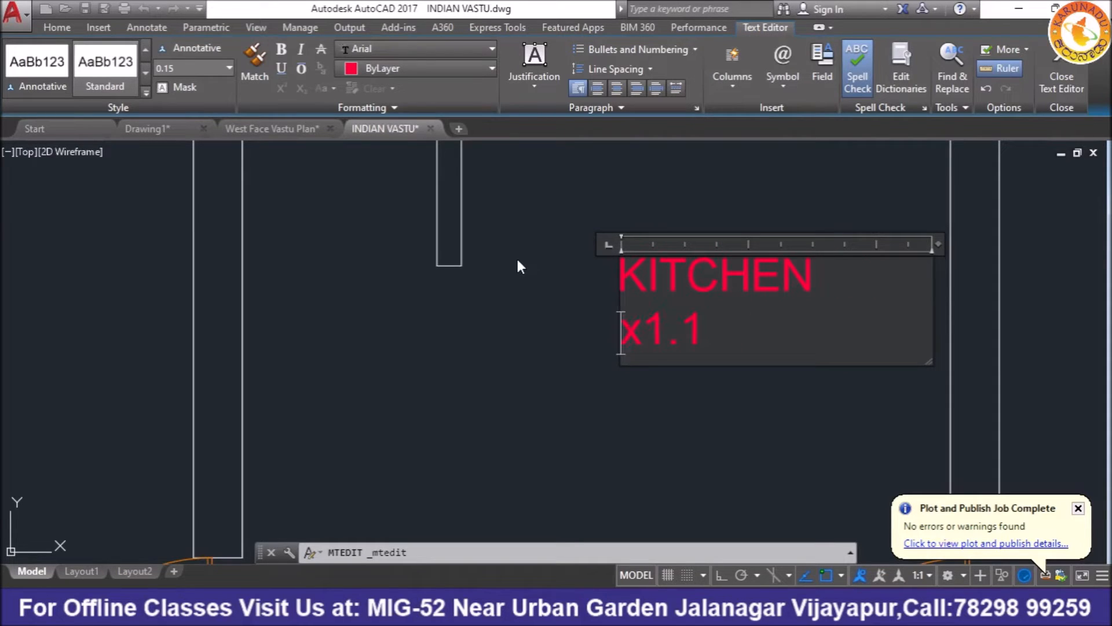
pyautogui.write('3.33')
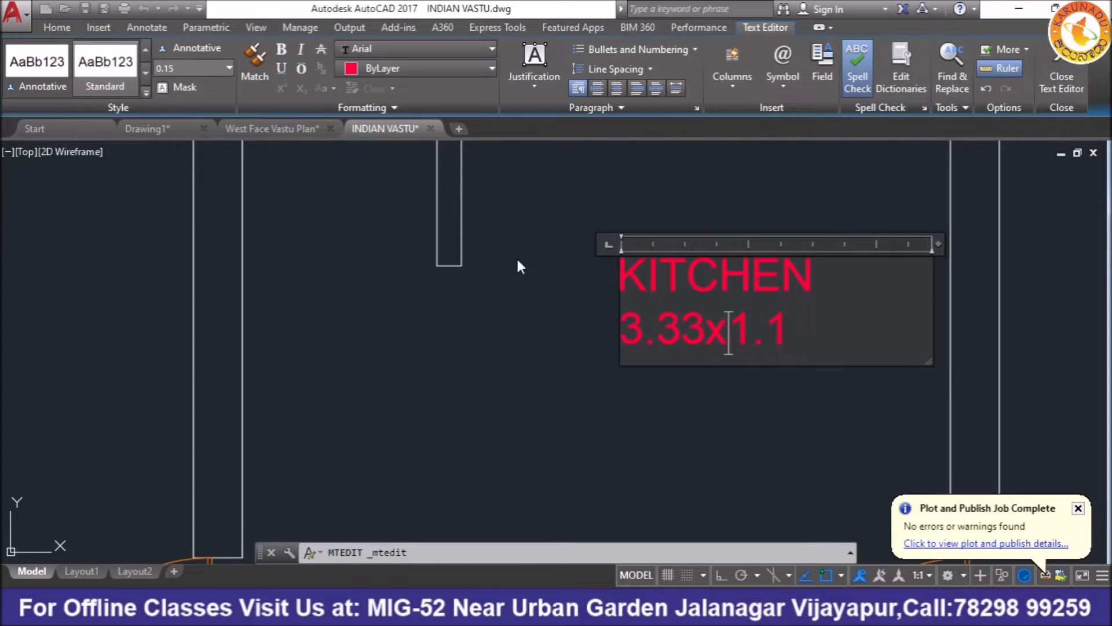
pyautogui.press('Delete')
pyautogui.press('Delete')
pyautogui.write('3.4')
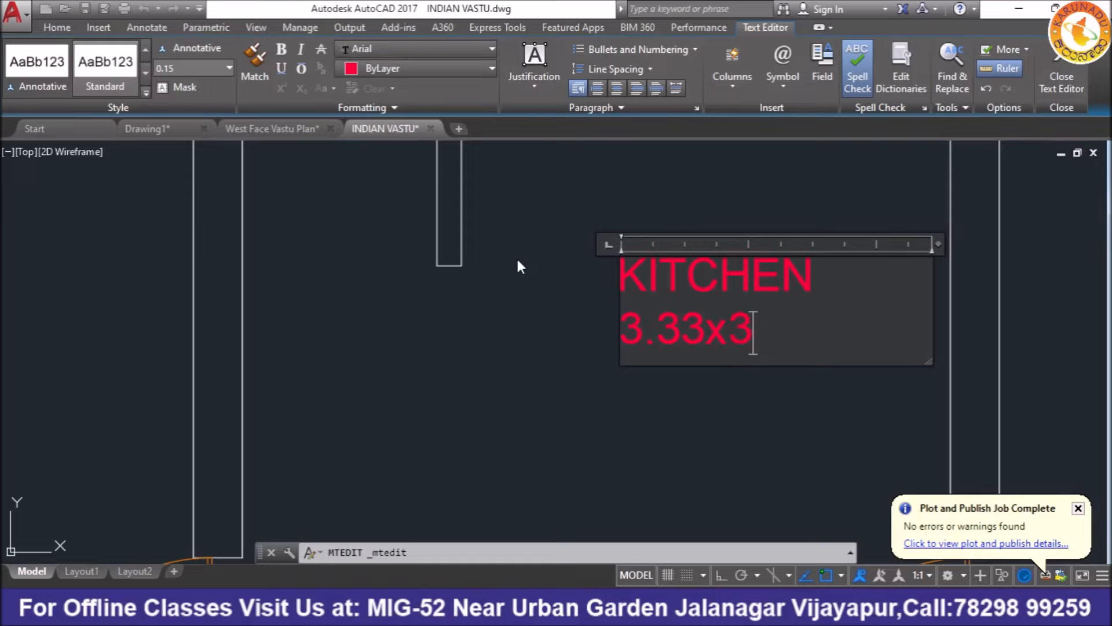
pyautogui.click(530, 384)
# Step: Copy the KITCHEN label into the narrow room beside the kitchen and end copying
pyautogui.click(633, 314)
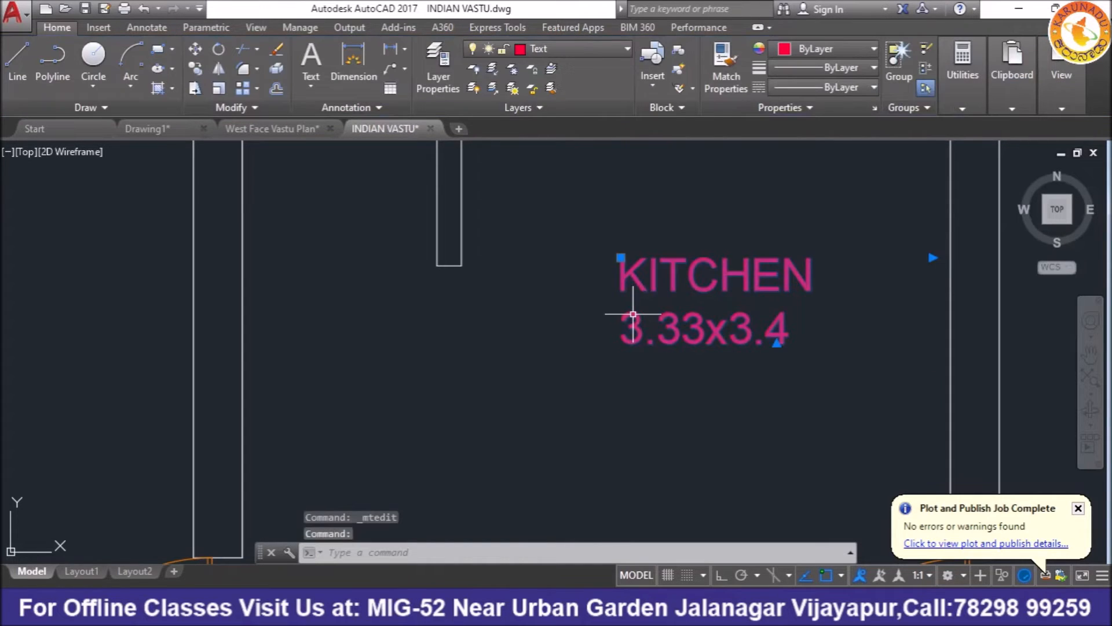
pyautogui.click(195, 68)
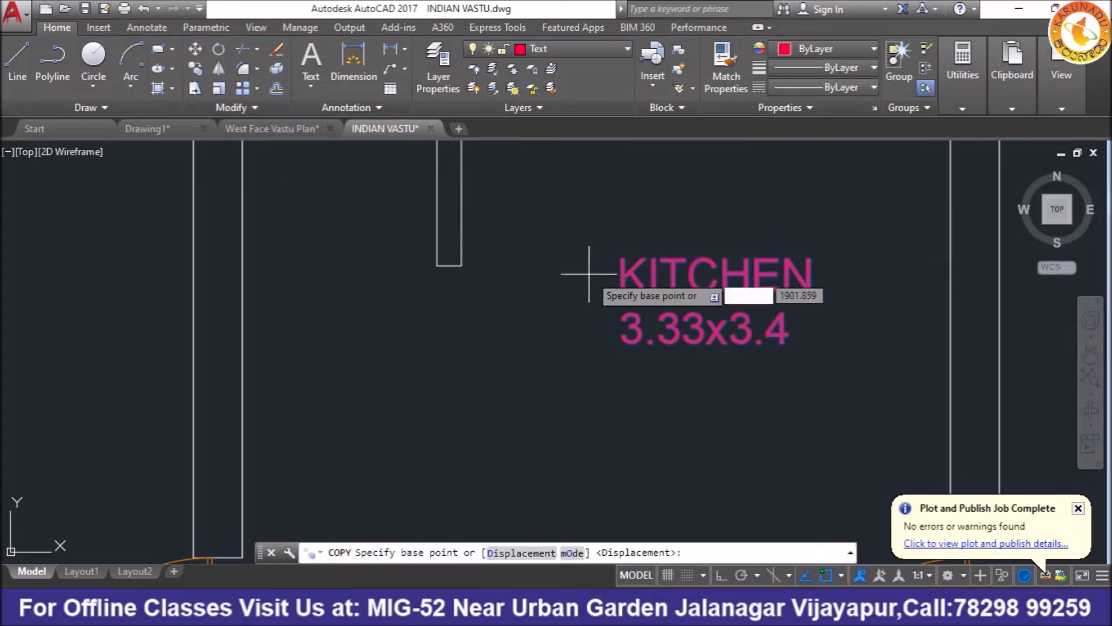
pyautogui.click(638, 268)
pyautogui.scroll(-2, 713, 394)
pyautogui.scroll(3, 533, 291)
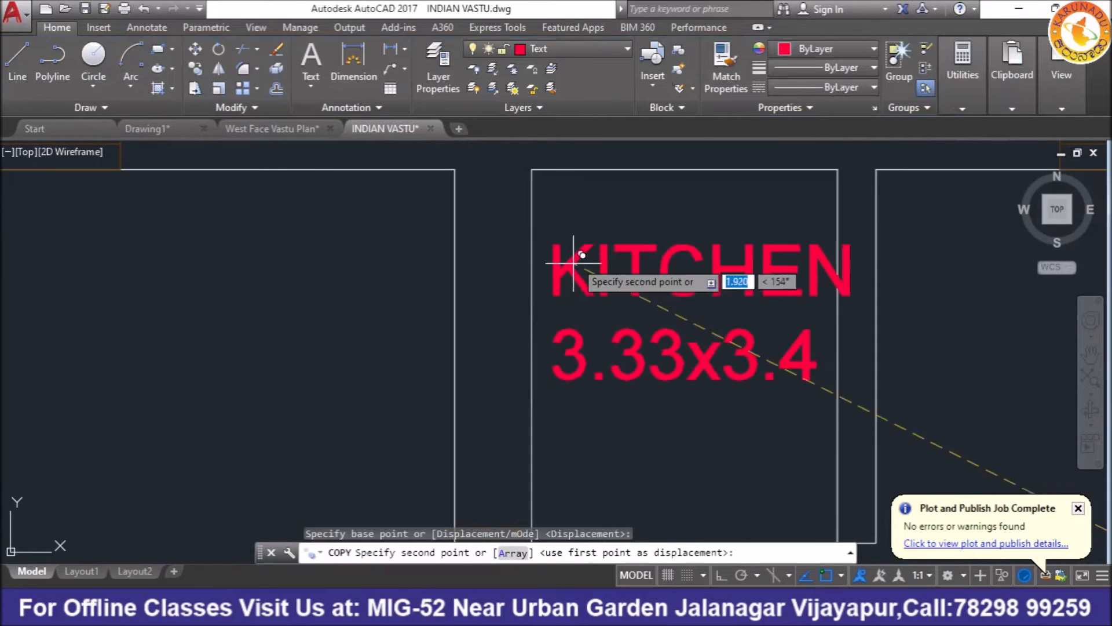
pyautogui.click(580, 248)
pyautogui.rightClick(621, 265)
pyautogui.click(648, 264)
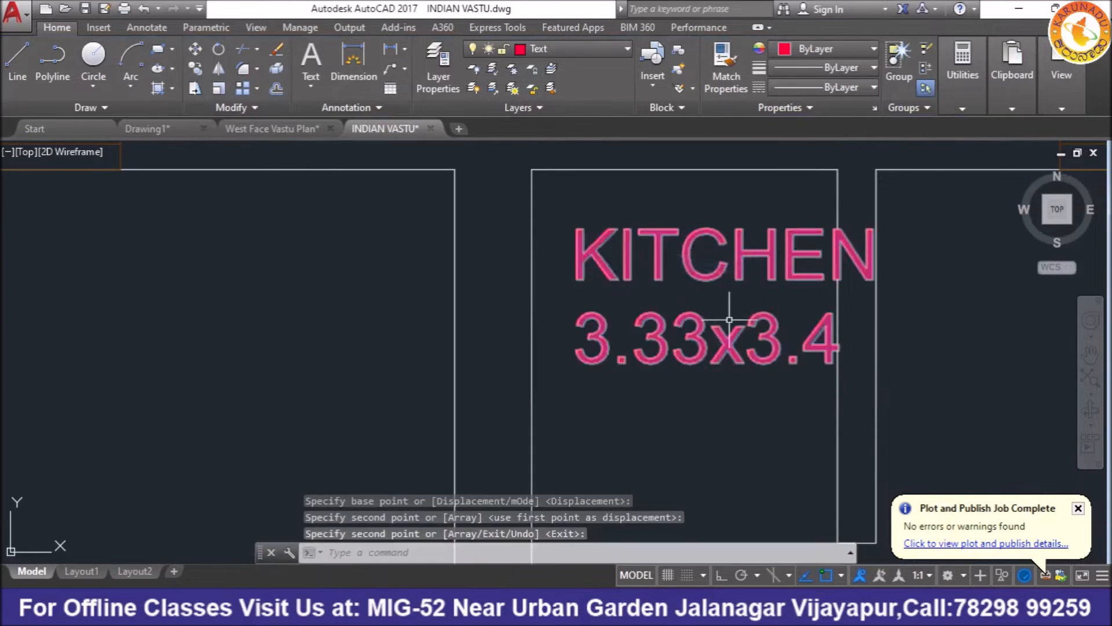
# Step: Set the text height of both lines of the copied label in the narrow room to 0.1
pyautogui.doubleClick(806, 347)
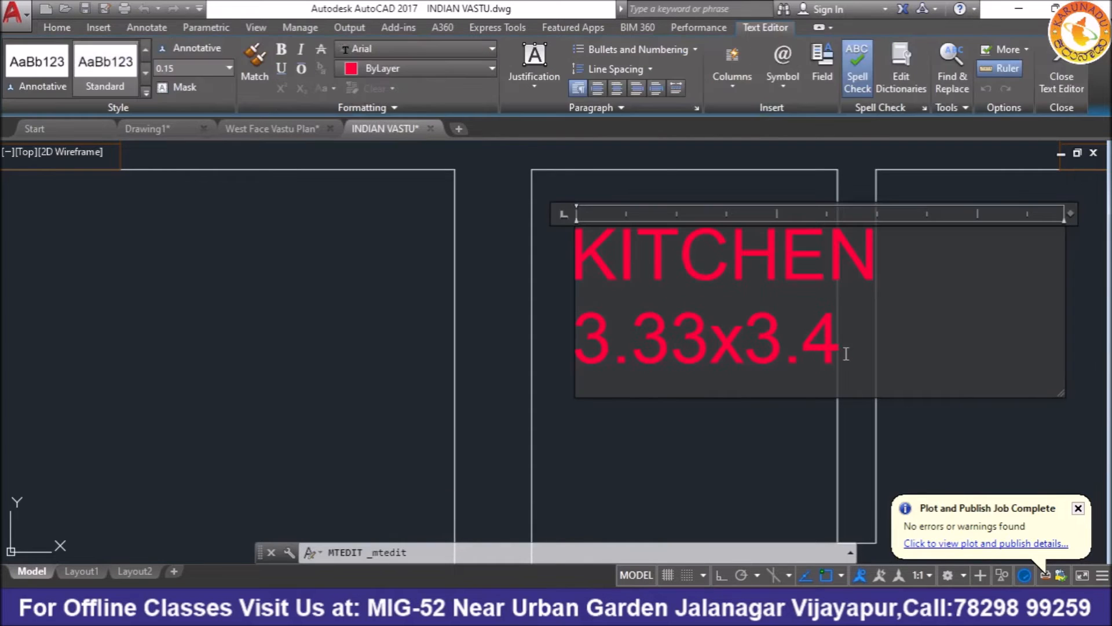
pyautogui.moveTo(845, 350); pyautogui.dragTo(409, 220)
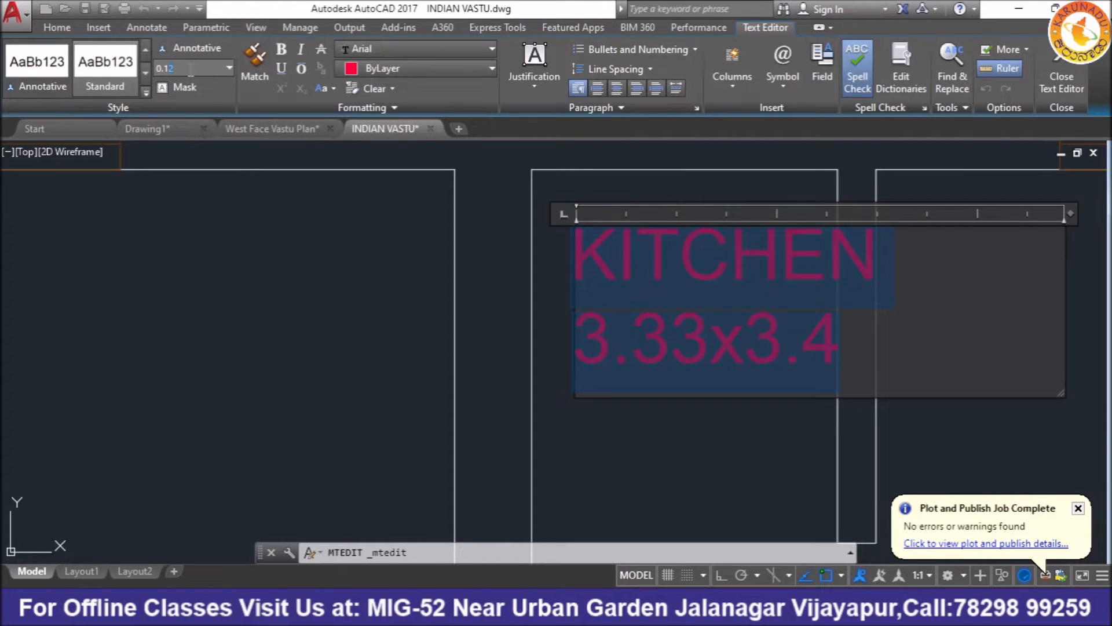
pyautogui.press('Return')
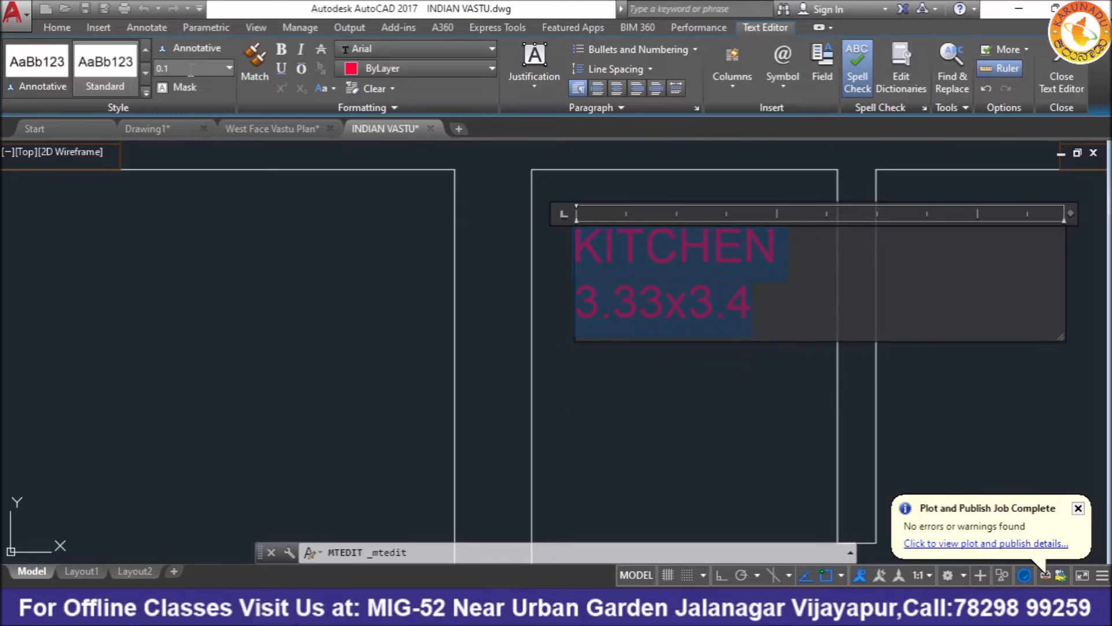
# Step: Replace the narrow room's label text with POOJA and 0.915x1 on separate lines, and finish editing
pyautogui.write('P')
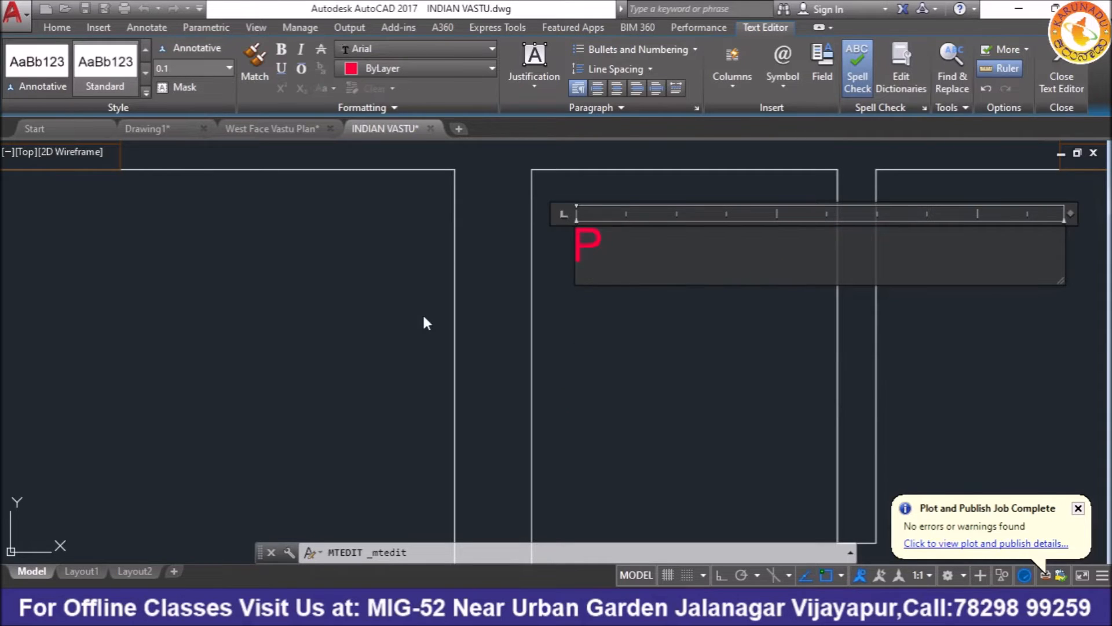
pyautogui.write('OO')
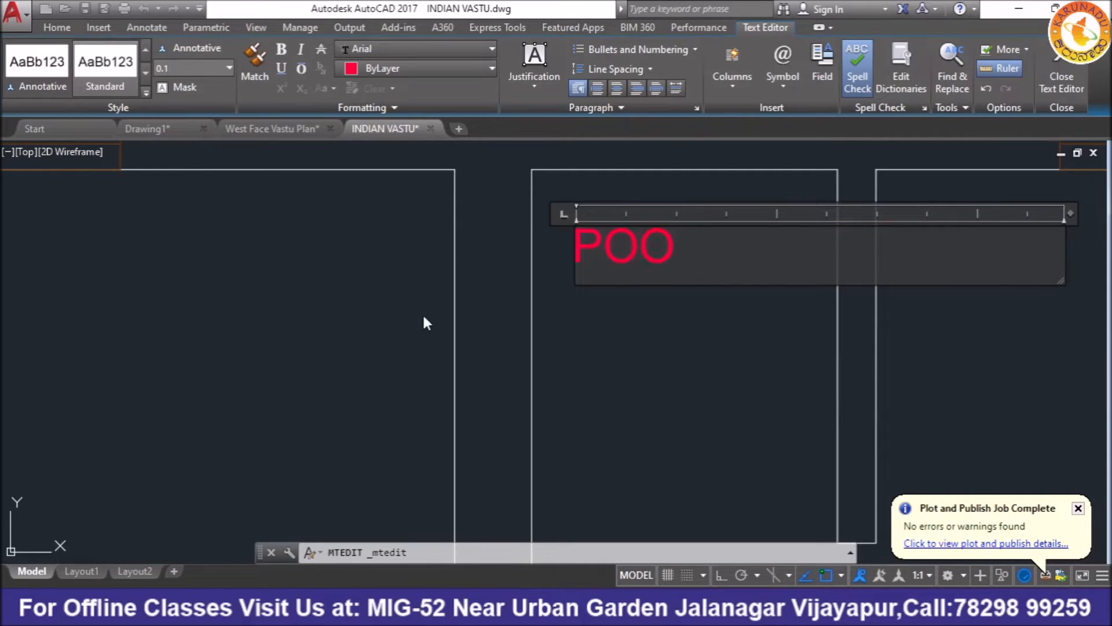
pyautogui.write('JA')
pyautogui.press('Return')
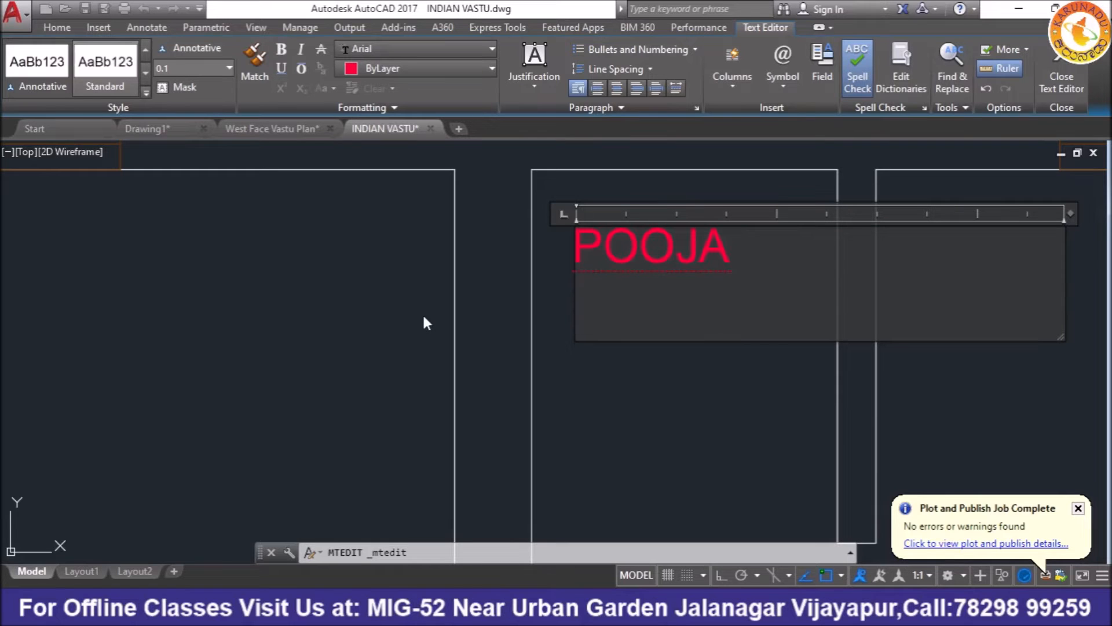
pyautogui.write('0.915')
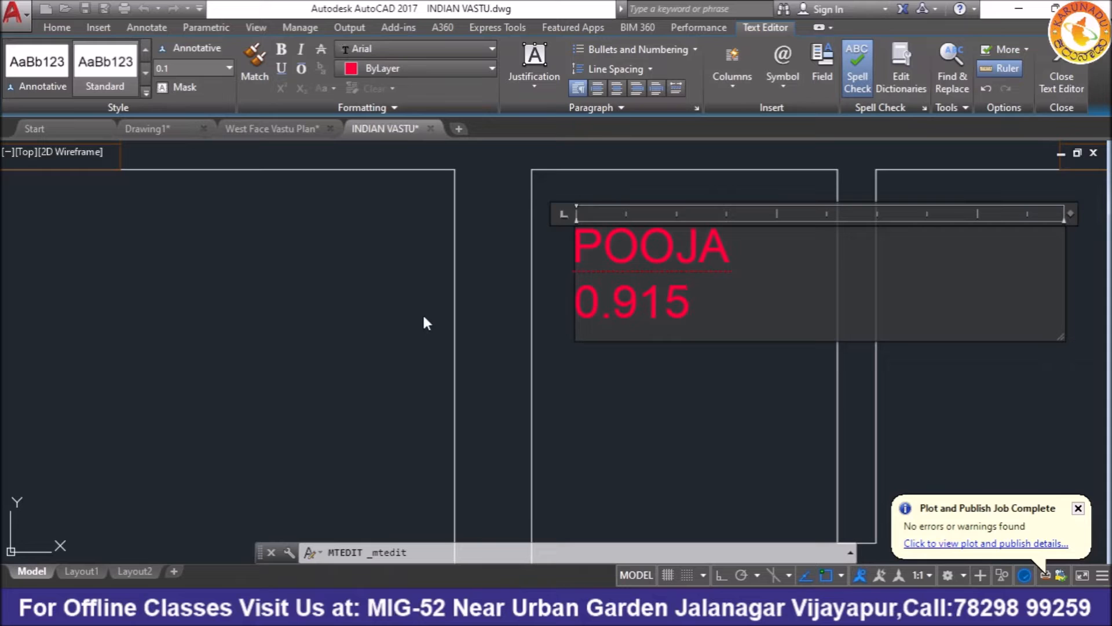
pyautogui.write('x1')
pyautogui.click(652, 407)
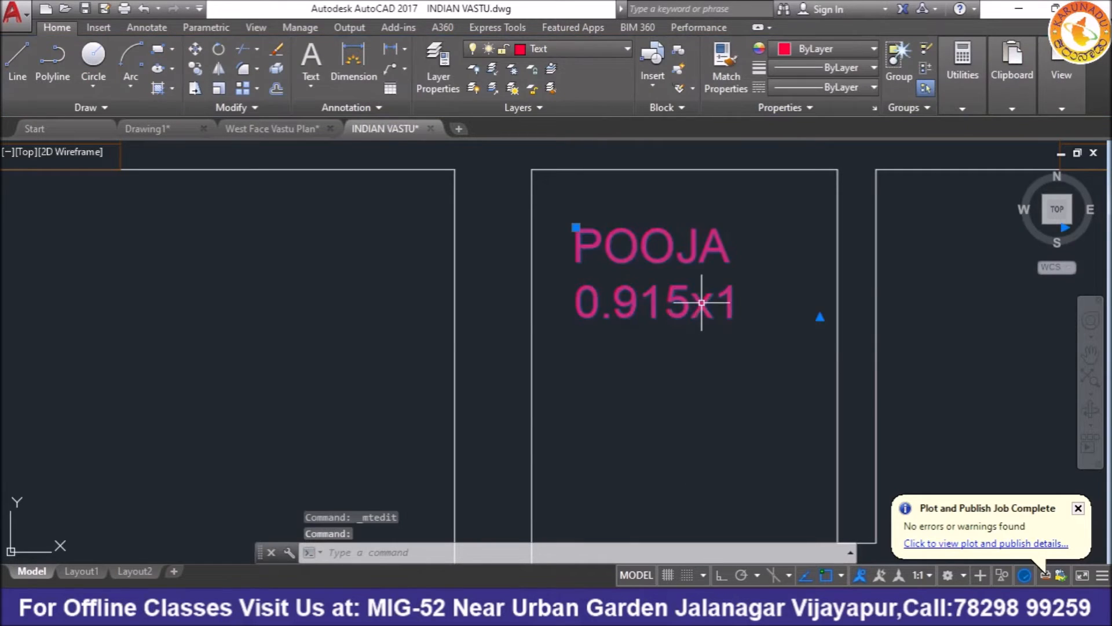
# Step: Narrow the POOJA label's text frame using its width grip and deselect the label
pyautogui.scroll(-2, 561, 327)
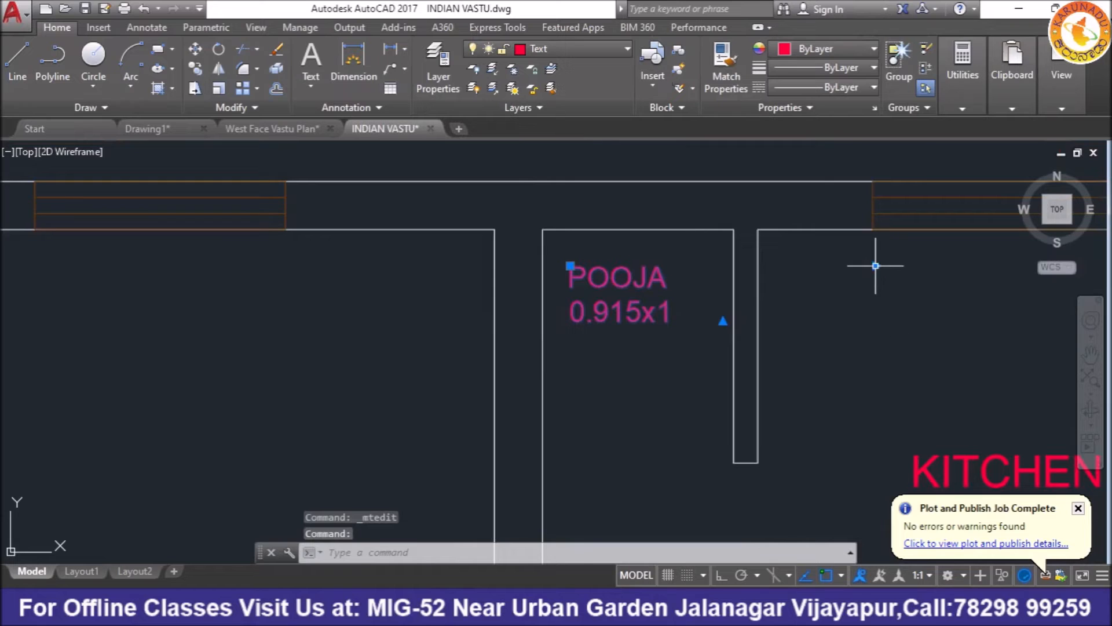
pyautogui.click(875, 265)
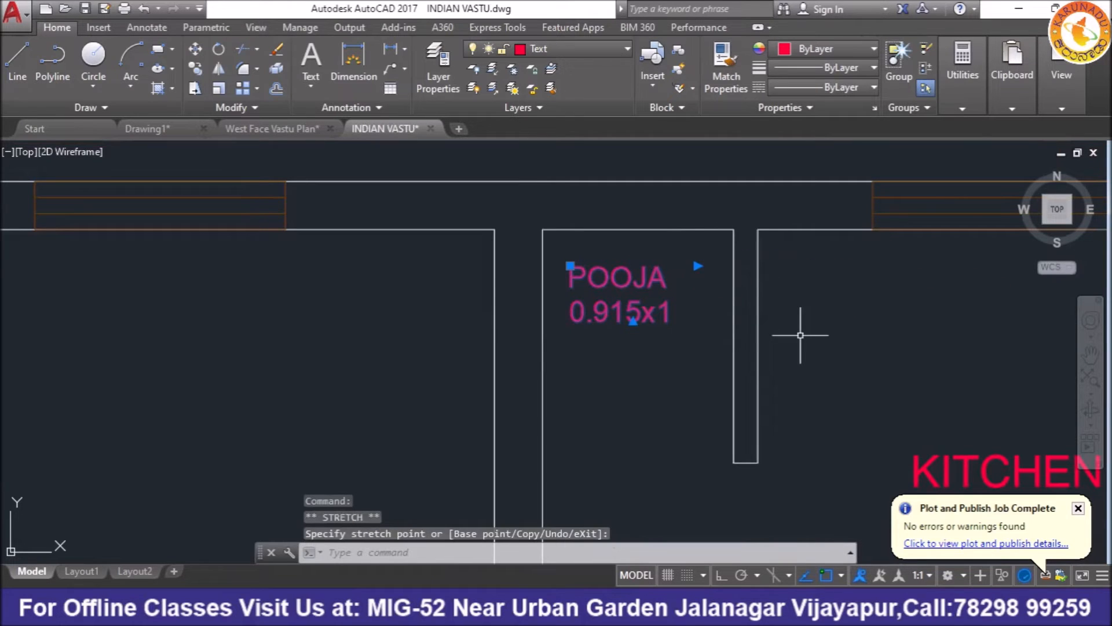
pyautogui.press('Escape')
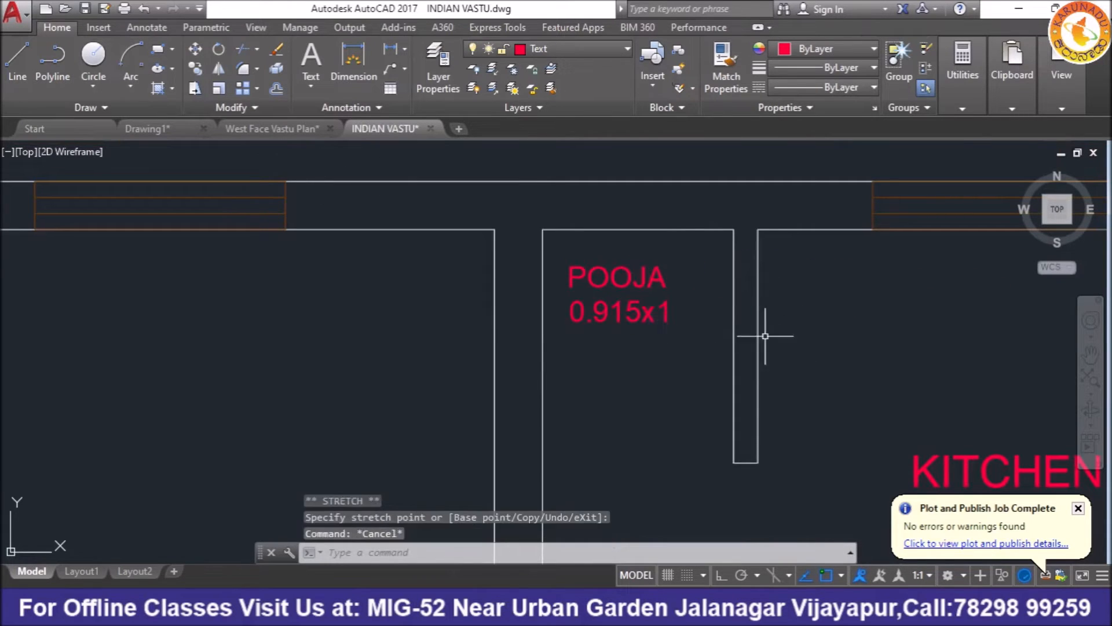
# Step: Copy the KITCHEN label into the large room on the other side of the POOJA room and end copying
pyautogui.scroll(-3, 765, 336)
pyautogui.click(811, 382)
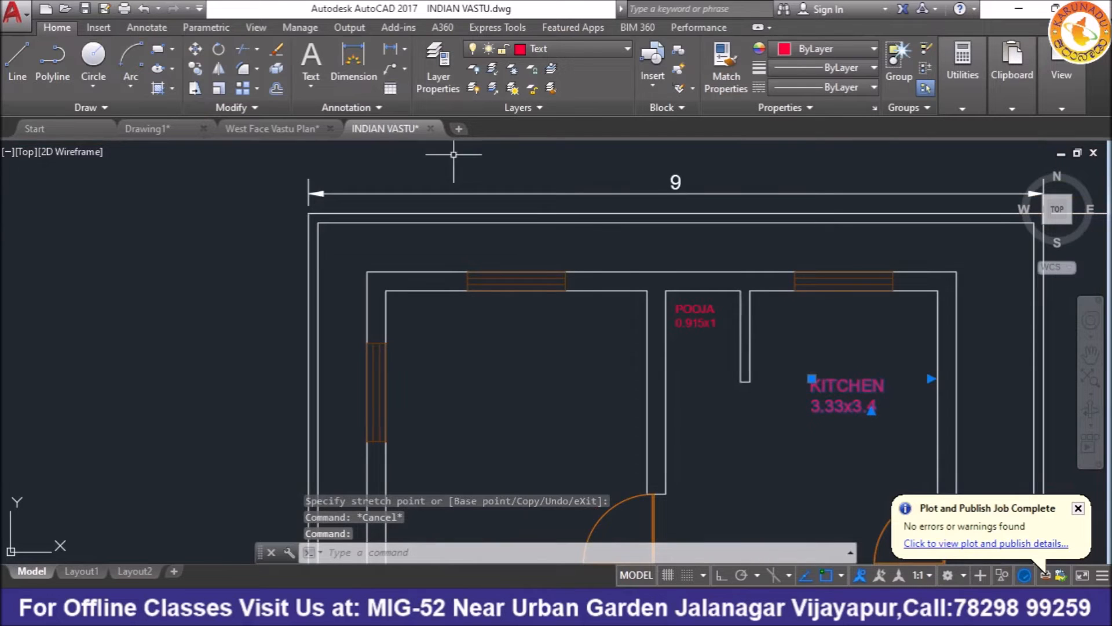
pyautogui.click(195, 68)
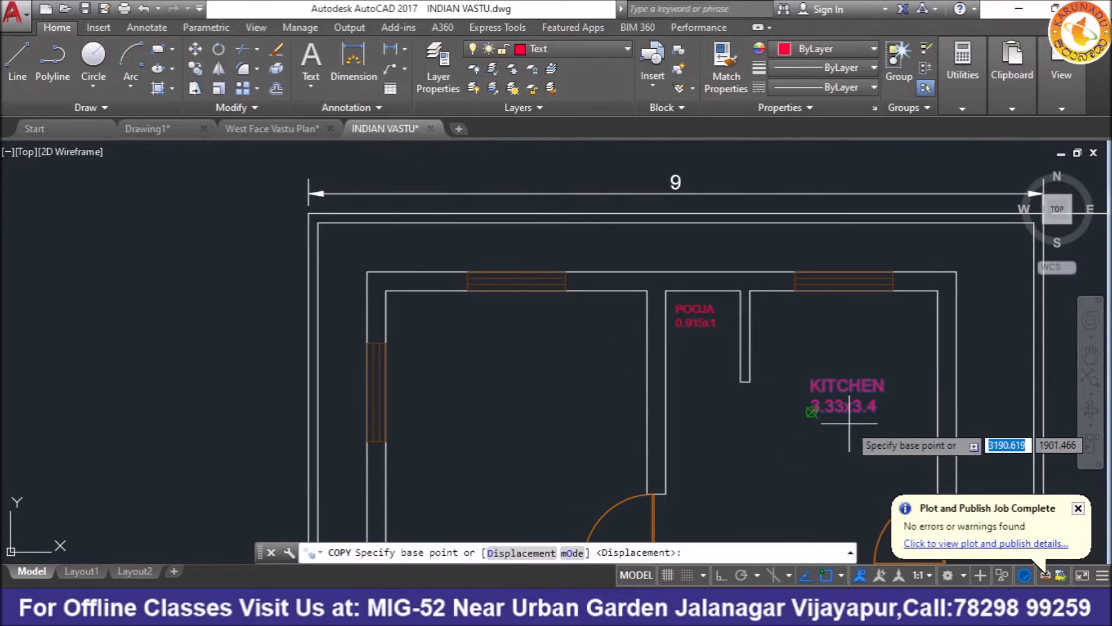
pyautogui.click(812, 412)
pyautogui.scroll(2, 610, 414)
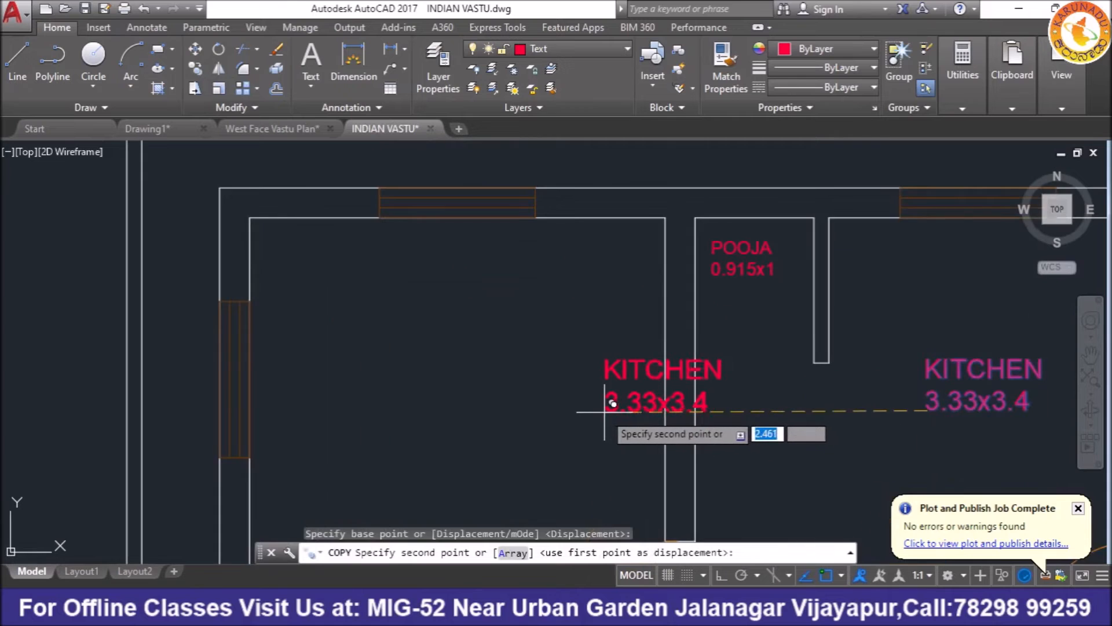
pyautogui.click(396, 428)
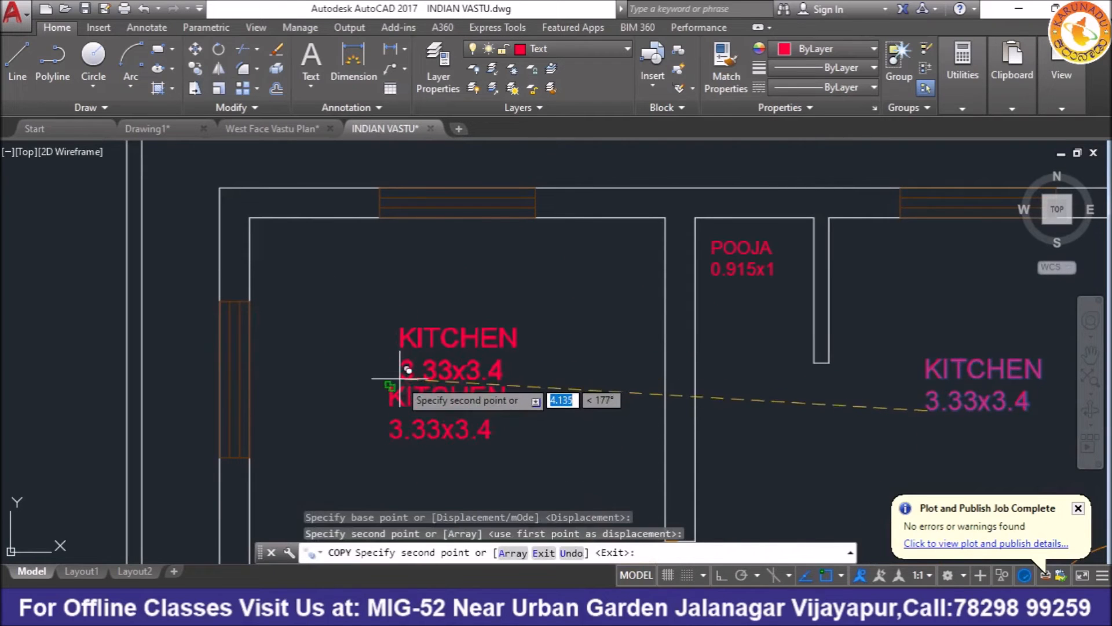
pyautogui.rightClick(440, 391)
pyautogui.click(495, 146)
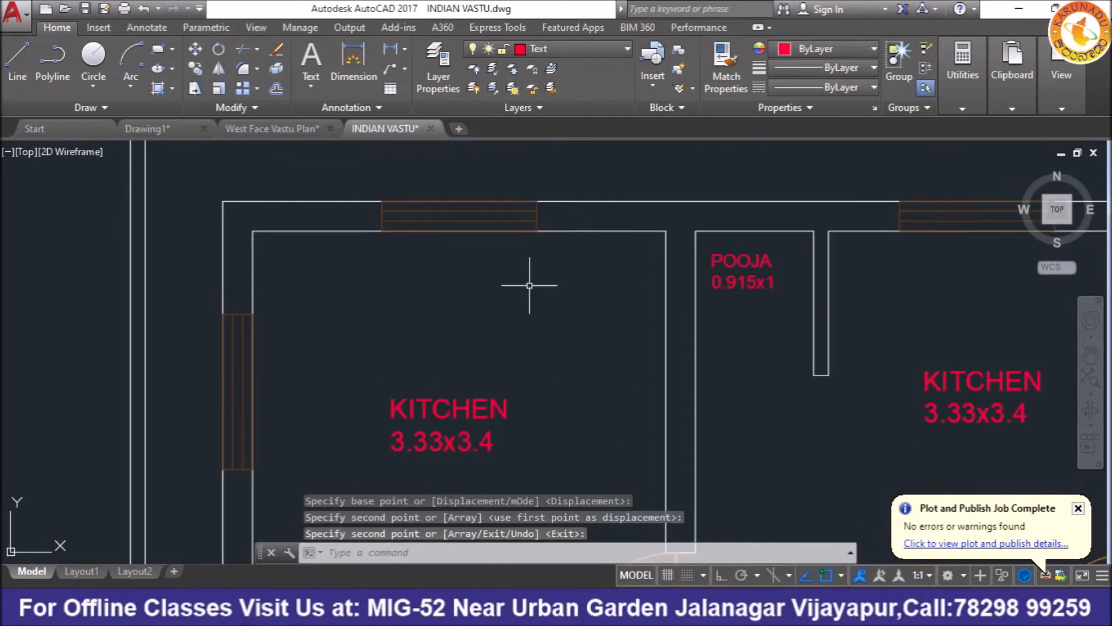
# Step: Replace the text of the copied KITCHEN label with BED ROOM and start a new line for the size
pyautogui.scroll(-2, 500, 293)
pyautogui.moveTo(500, 293); pyautogui.dragTo(505, 271, button='middle')
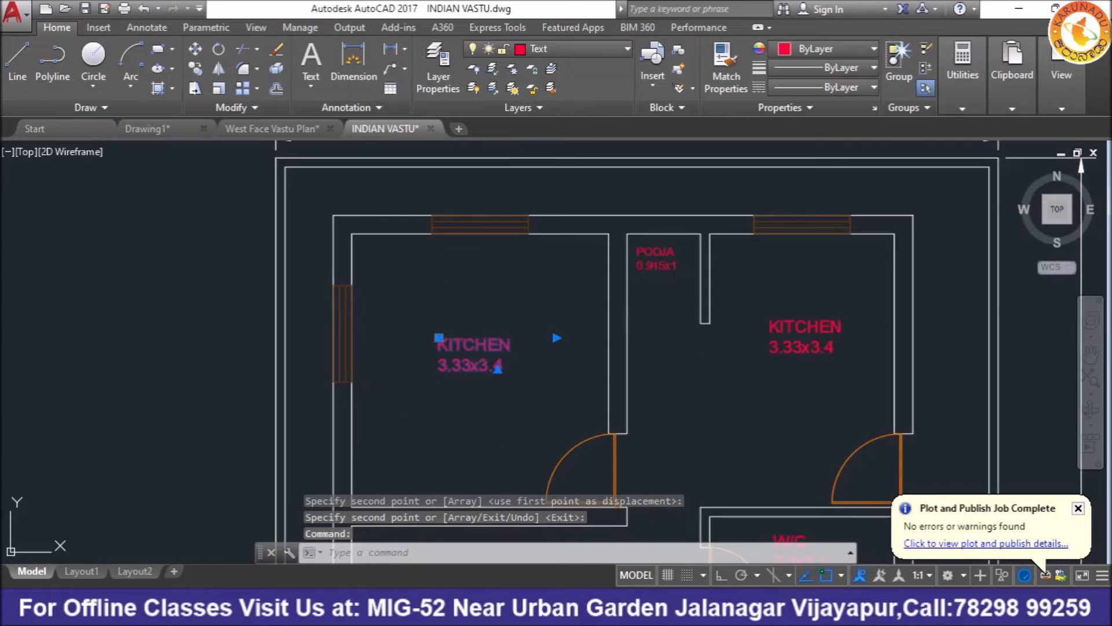
pyautogui.doubleClick(486, 358)
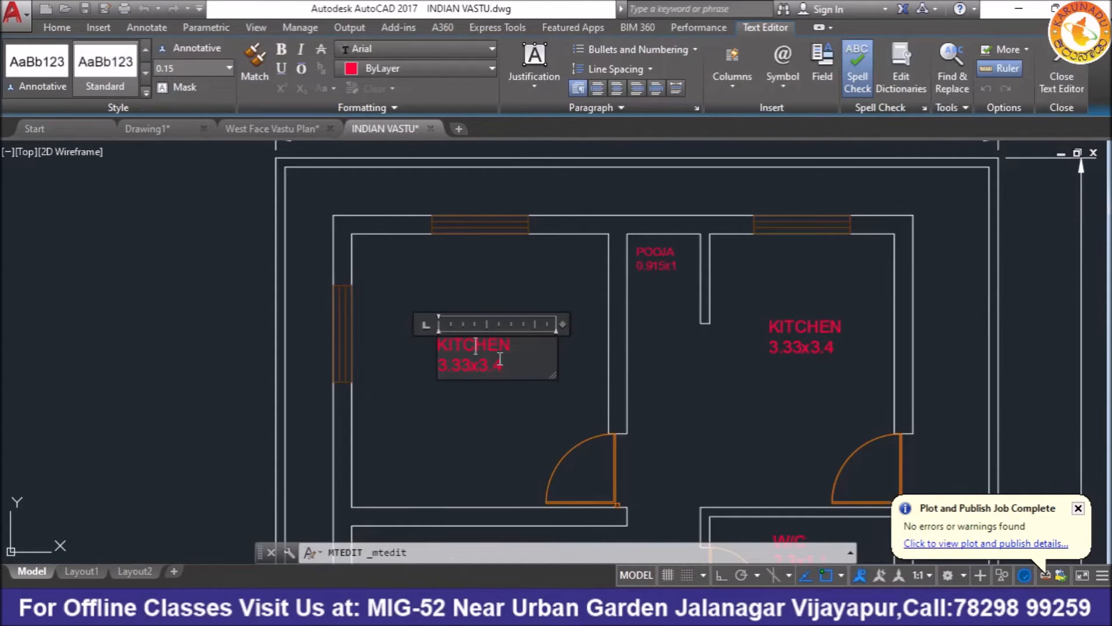
pyautogui.moveTo(508, 366); pyautogui.dragTo(379, 321)
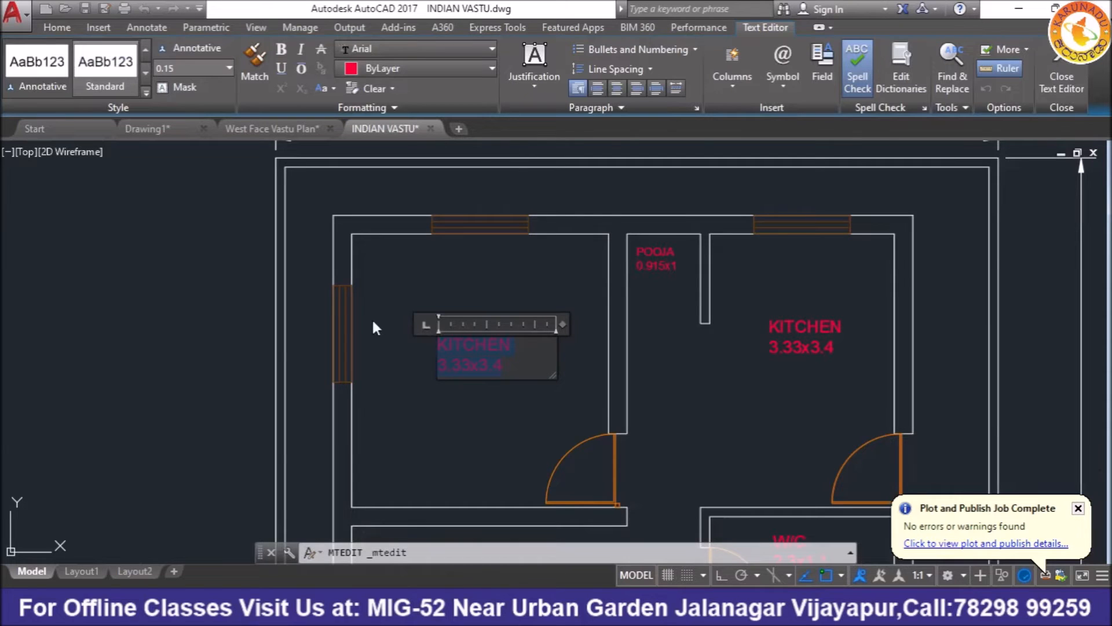
pyautogui.write('BED R')
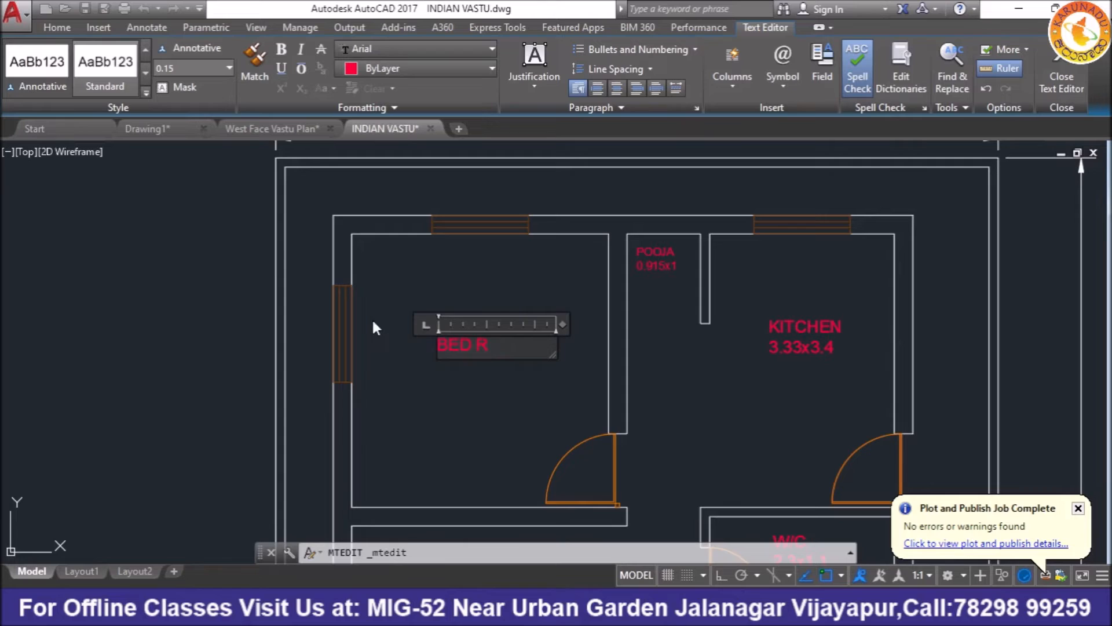
pyautogui.write('OOM')
pyautogui.press('Return')
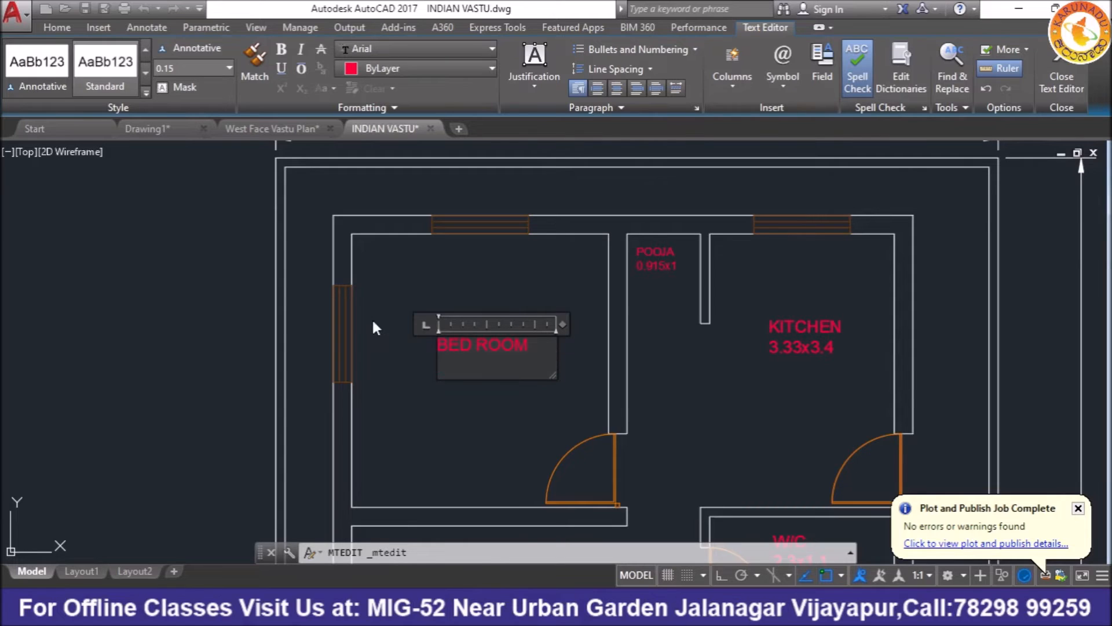
# Step: Enter 3.2x3.4 as the BED ROOM label's size line, checking the dimensions in the reference PLAN.pdf, and finish editing
pyautogui.write('3.')
pyautogui.moveTo(610, 614)
pyautogui.moveTo(574, 614)
pyautogui.moveTo(682, 614)
pyautogui.click(845, 543)
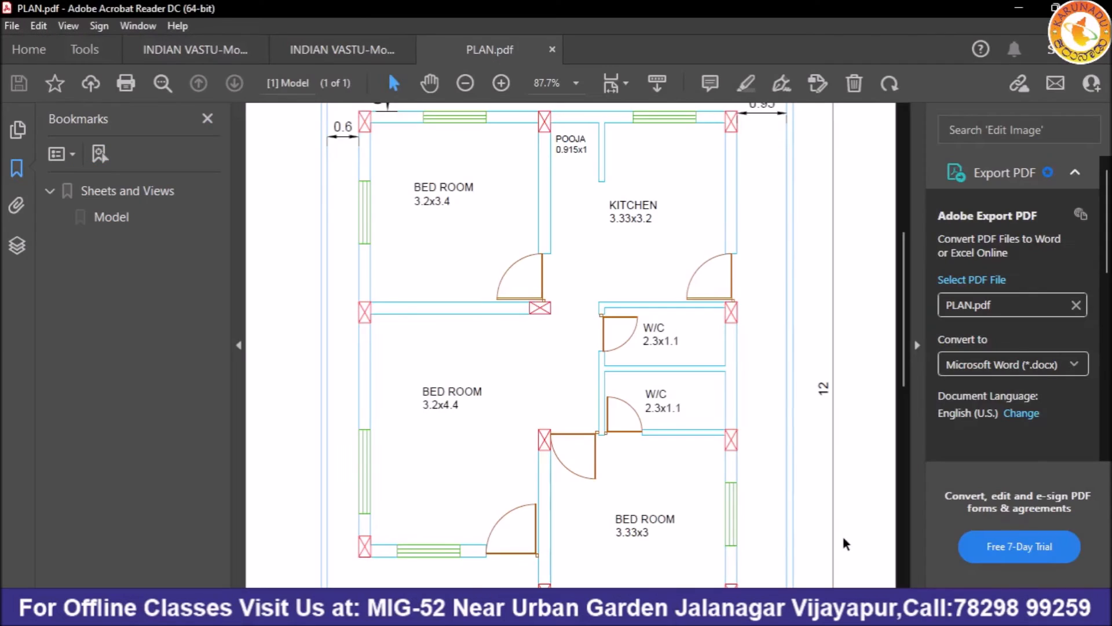
pyautogui.click(1024, 9)
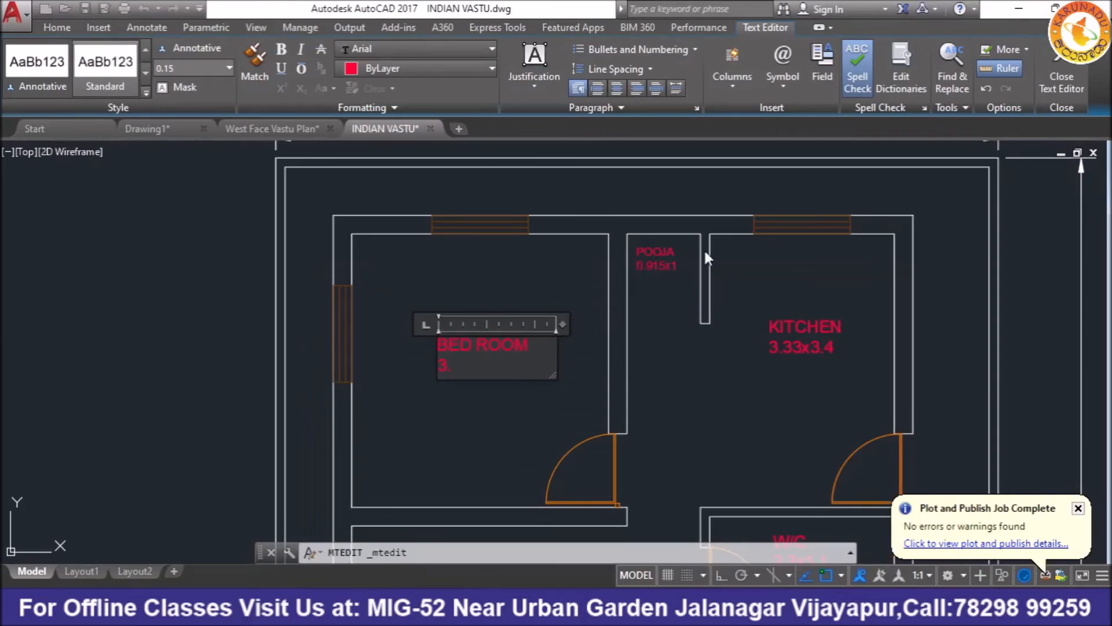
pyautogui.write('2x3.4')
pyautogui.click(493, 416)
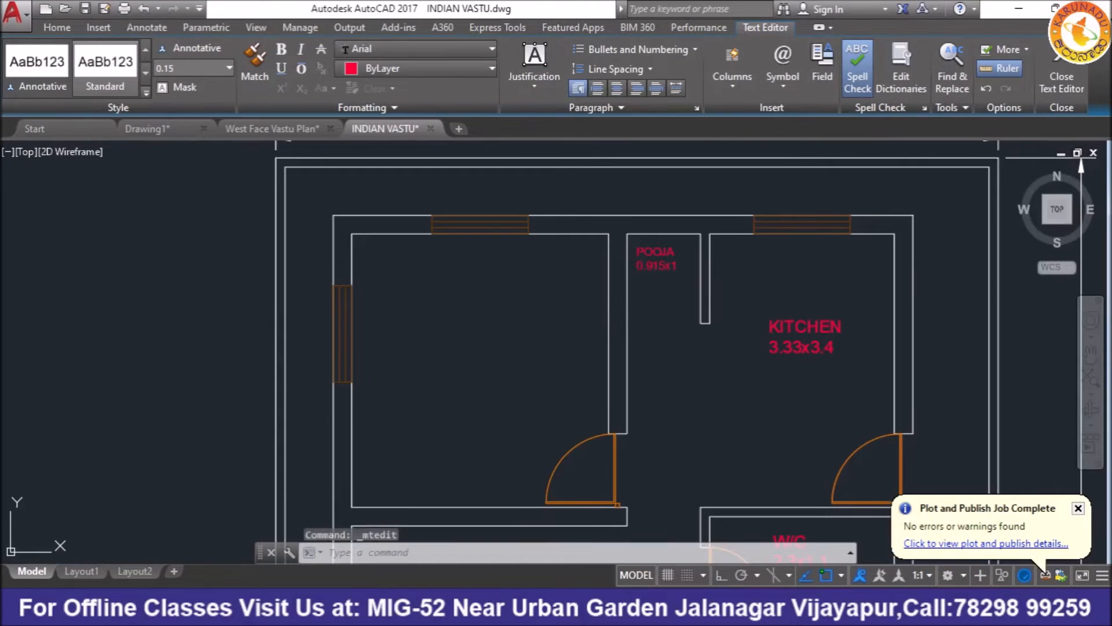
# Step: Copy the BED ROOM label straight down into the room below with Ortho on, and end copying
pyautogui.click(482, 362)
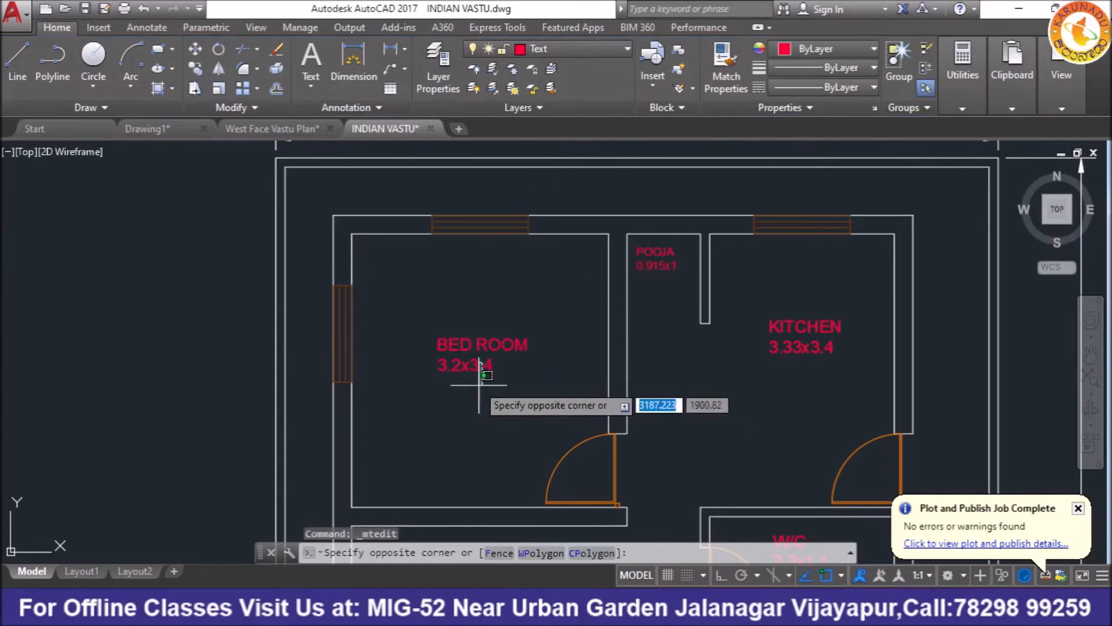
pyautogui.click(427, 342)
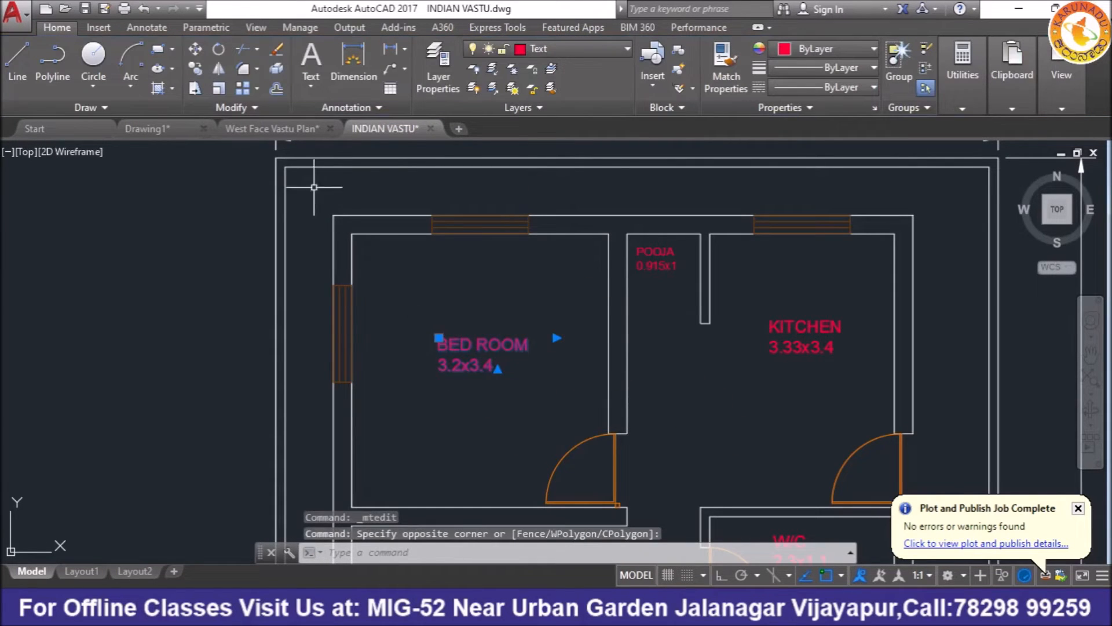
pyautogui.click(197, 70)
pyautogui.click(442, 365)
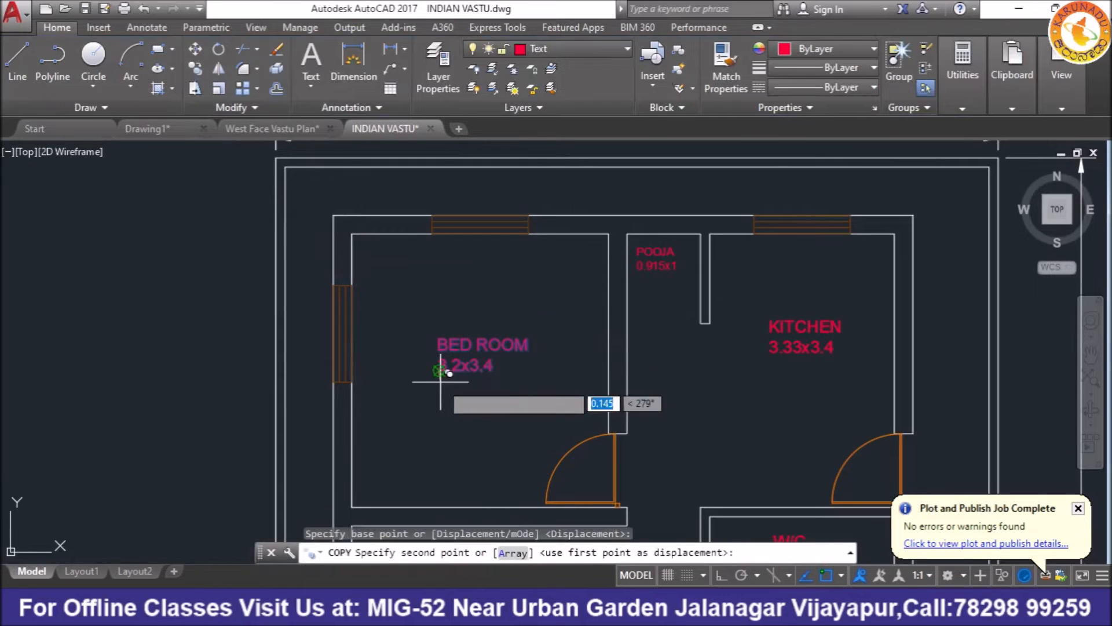
pyautogui.scroll(-4, 458, 263)
pyautogui.scroll(2, 447, 410)
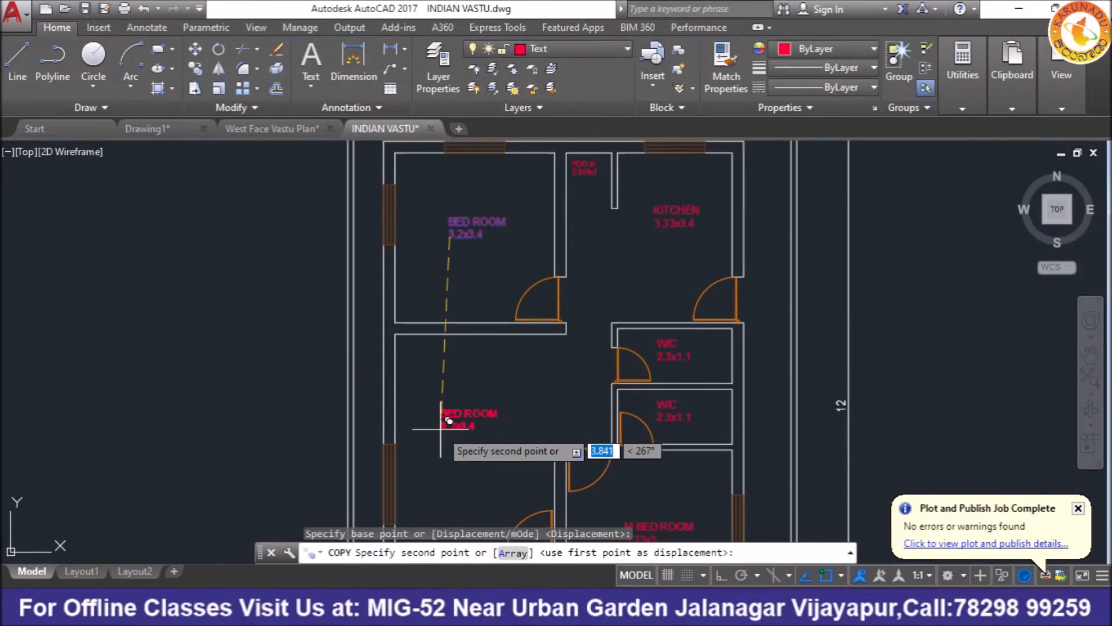
pyautogui.press('F8')
pyautogui.click(442, 440)
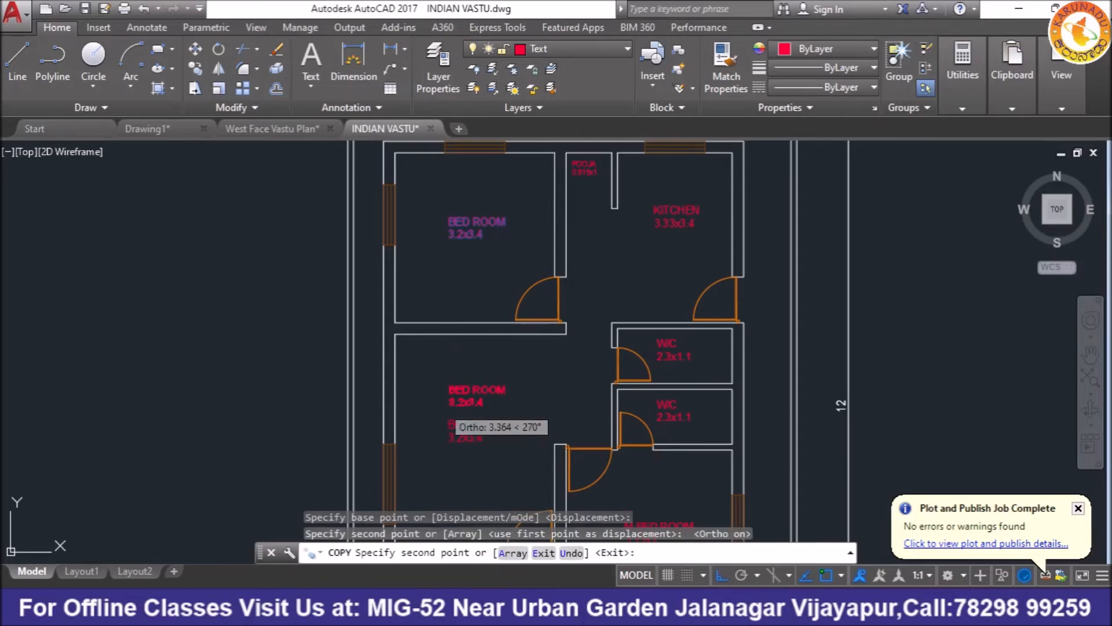
pyautogui.rightClick(474, 404)
pyautogui.click(510, 179)
# Step: Change the lower BED ROOM label to HALL with 3.2x4.4 on its second line, and finish editing
pyautogui.scroll(5, 464, 417)
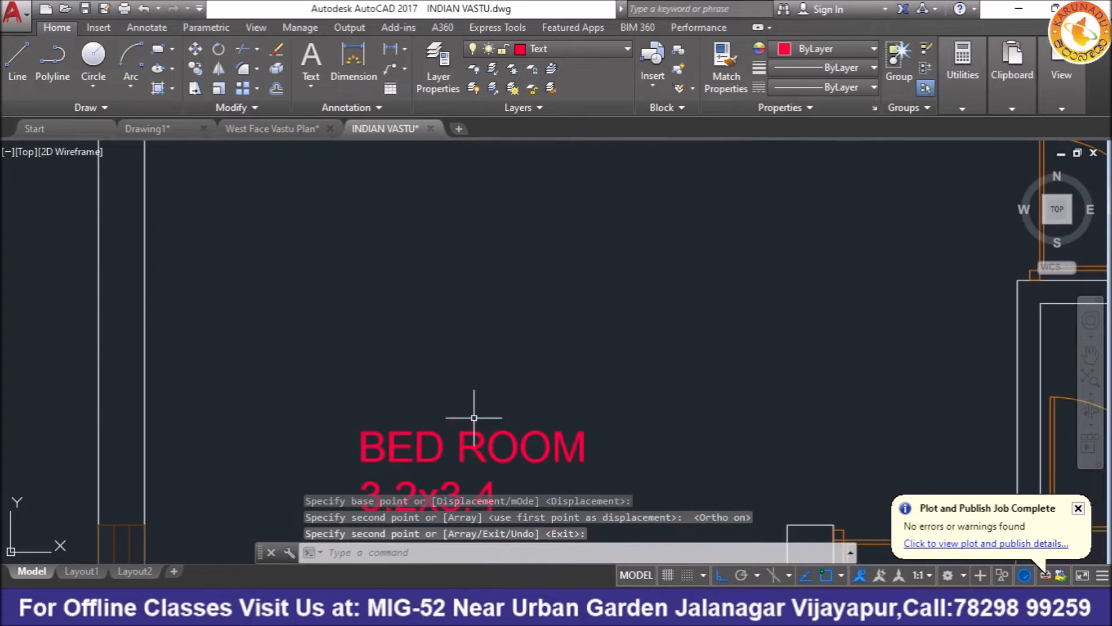
pyautogui.doubleClick(470, 443)
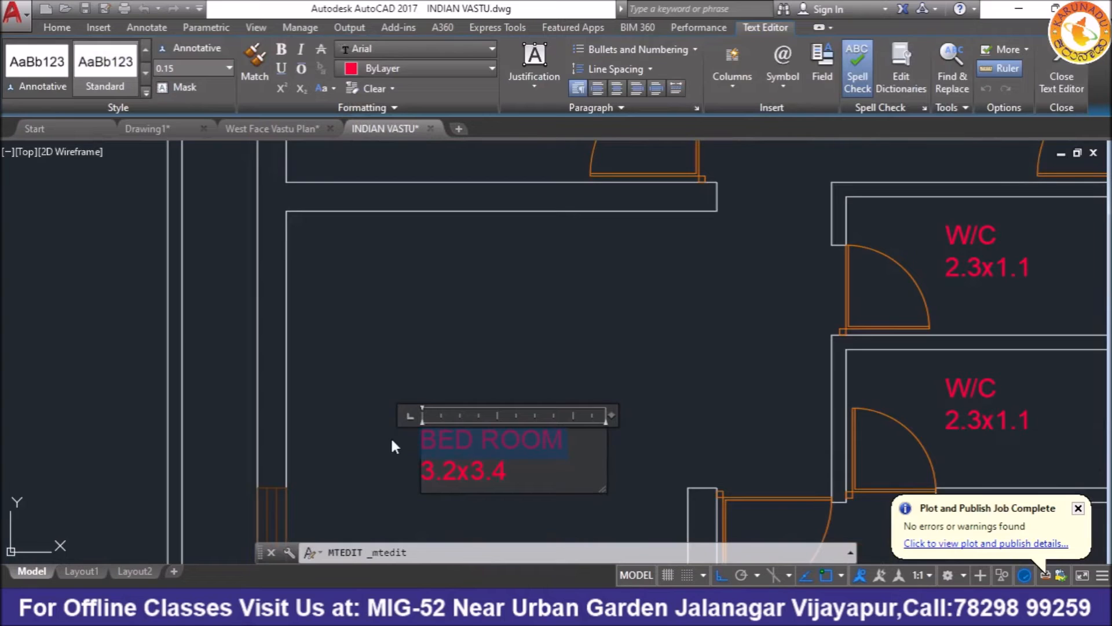
pyautogui.write('HALL3.2x3.4')
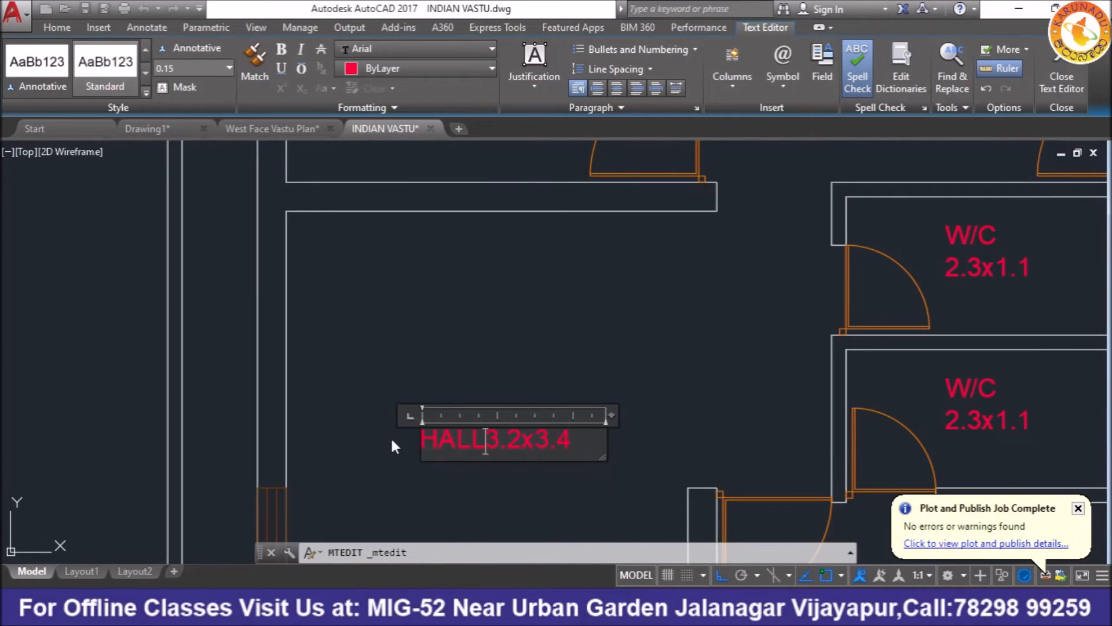
pyautogui.press('Return')
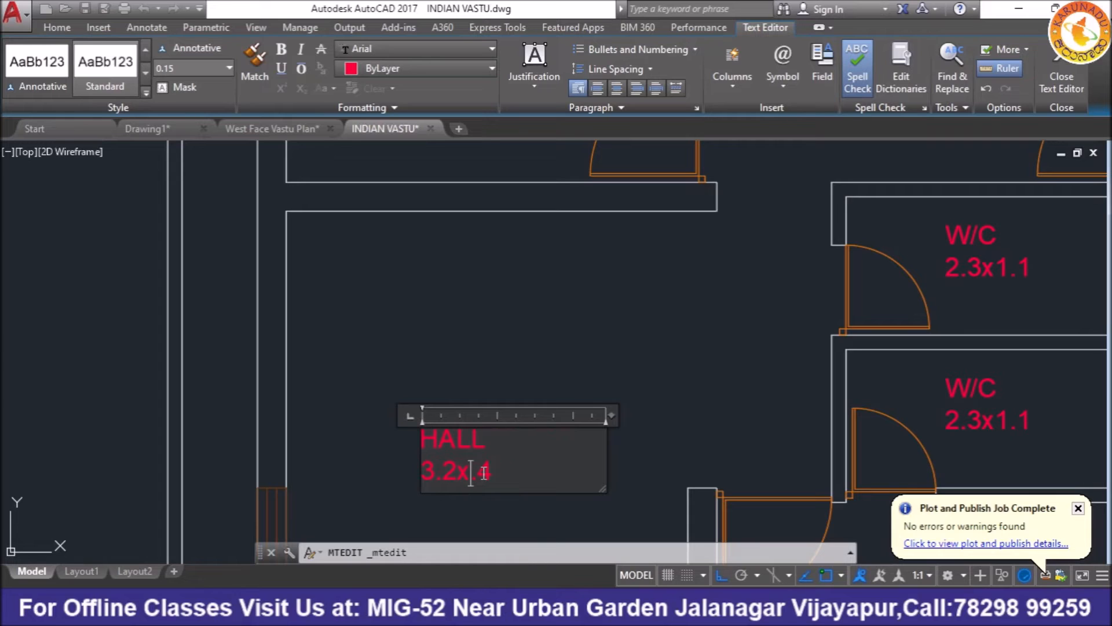
pyautogui.click(522, 386)
pyautogui.scroll(-8, 428, 336)
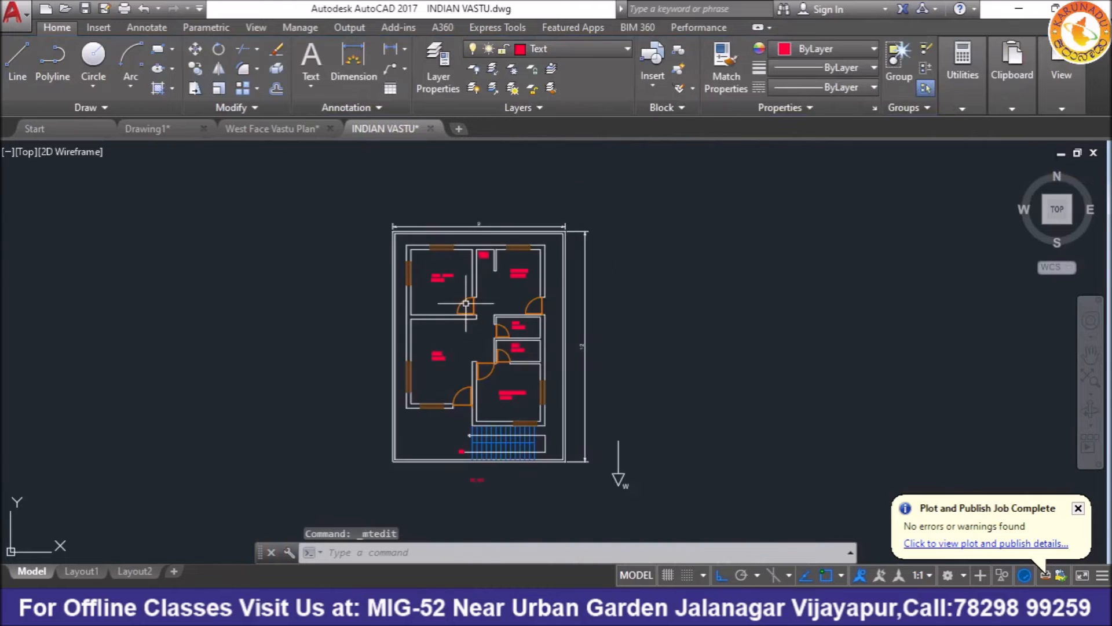
# Step: Copy the HALL label to just below the hall's entrance door with Ortho off, and end copying
pyautogui.scroll(4, 466, 303)
pyautogui.scroll(-2, 487, 282)
pyautogui.scroll(2, 429, 403)
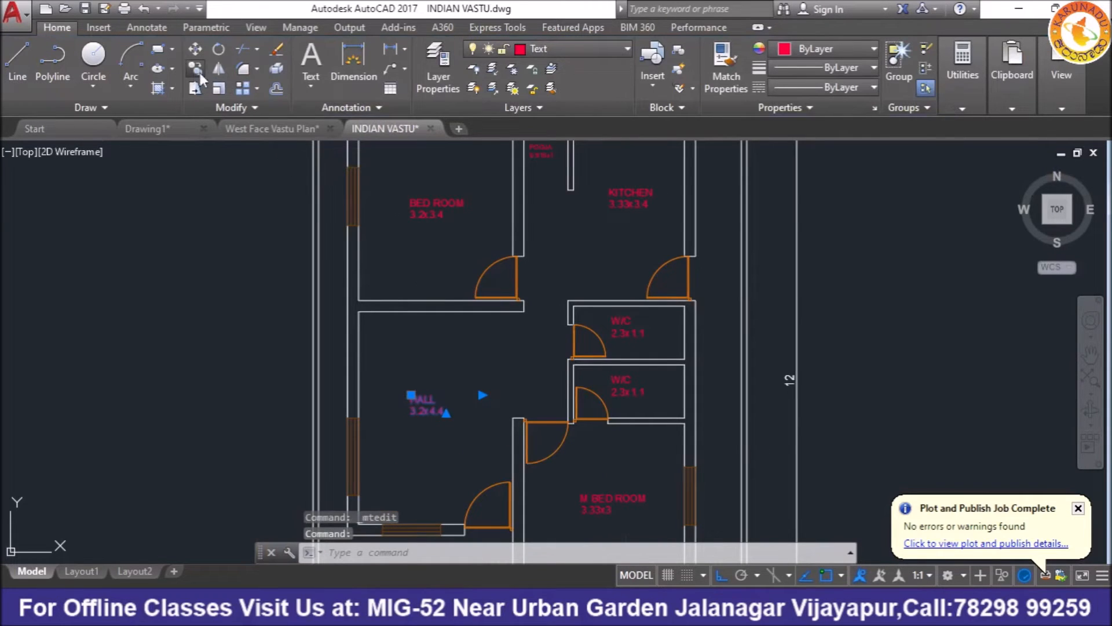
pyautogui.click(200, 72)
pyautogui.click(410, 395)
pyautogui.scroll(-3, 518, 365)
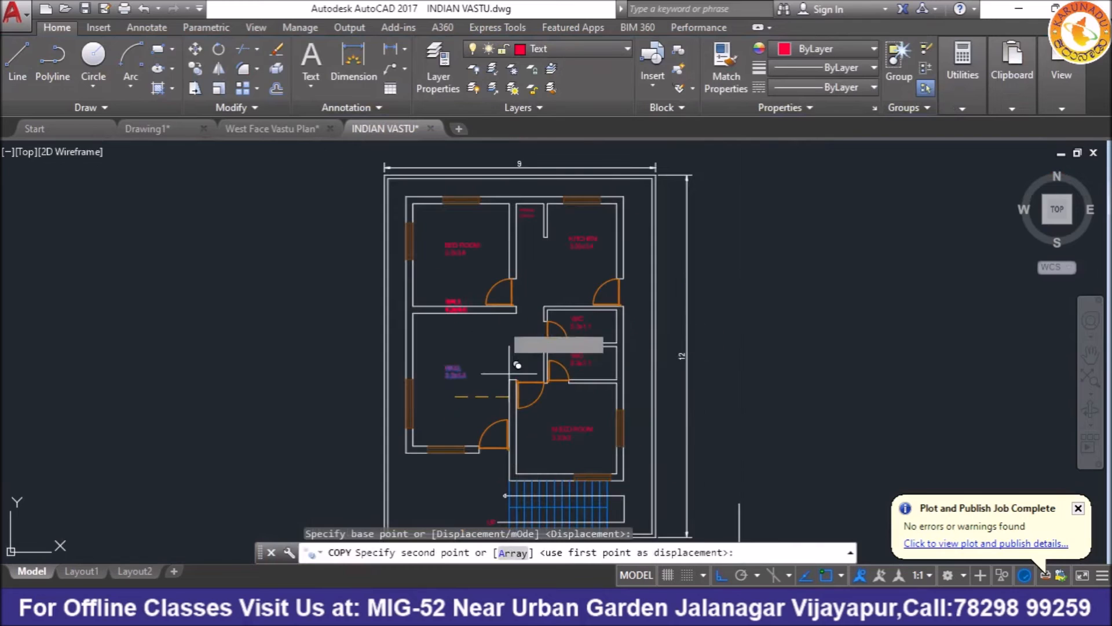
pyautogui.scroll(4, 508, 474)
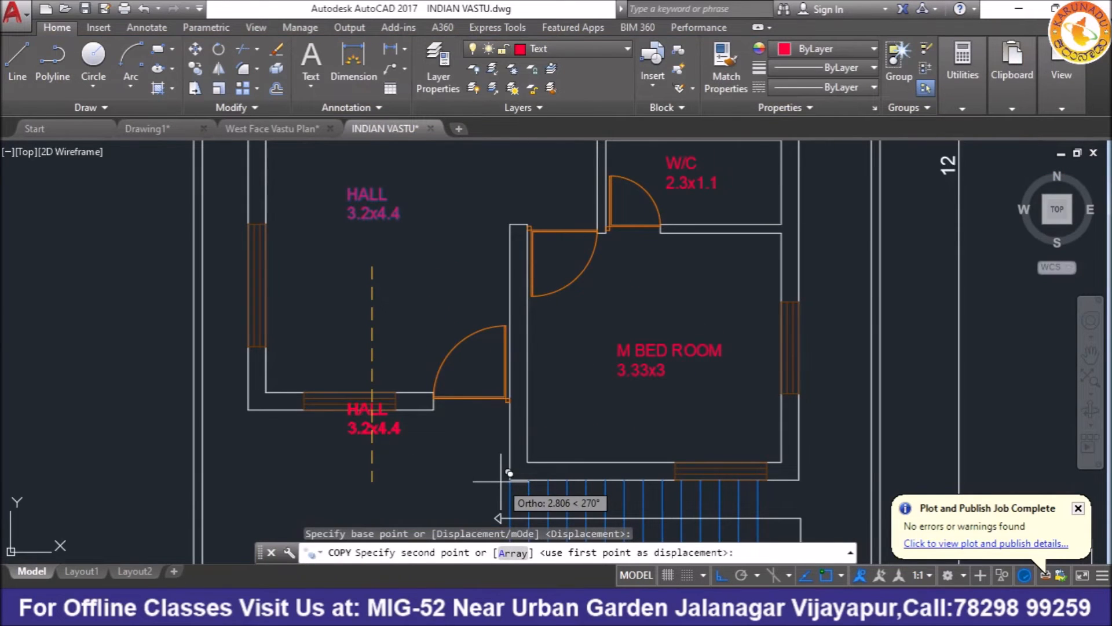
pyautogui.scroll(4, 463, 455)
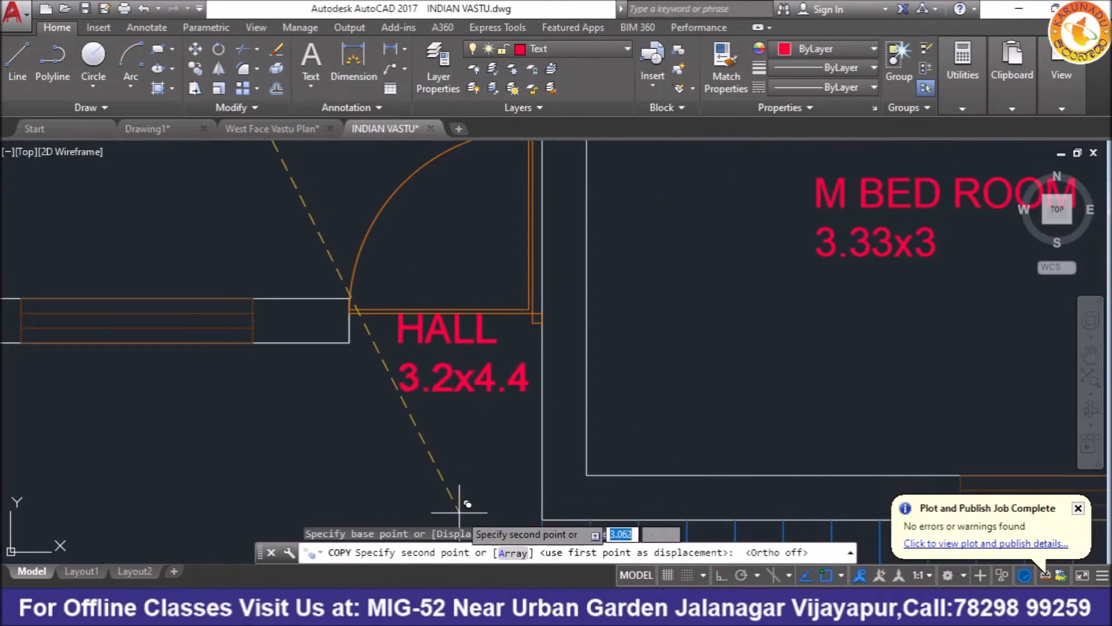
pyautogui.click(407, 333)
pyautogui.rightClick(408, 333)
pyautogui.click(443, 346)
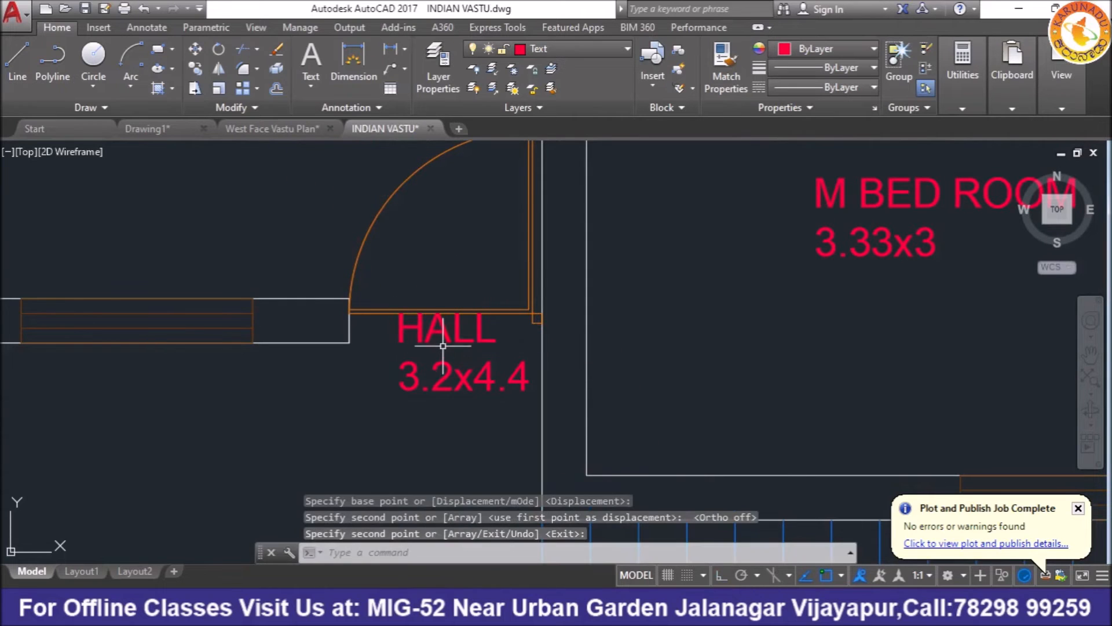
# Step: Replace the whole text of the HALL copy at the entrance door with MD and finish editing
pyautogui.click(443, 332)
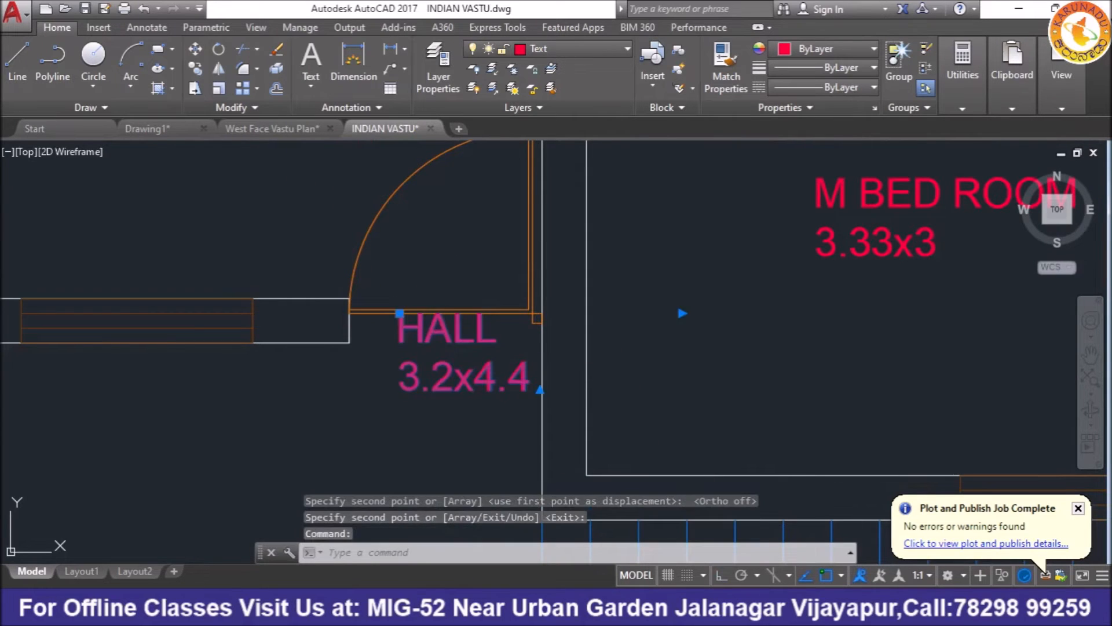
pyautogui.doubleClick(520, 387)
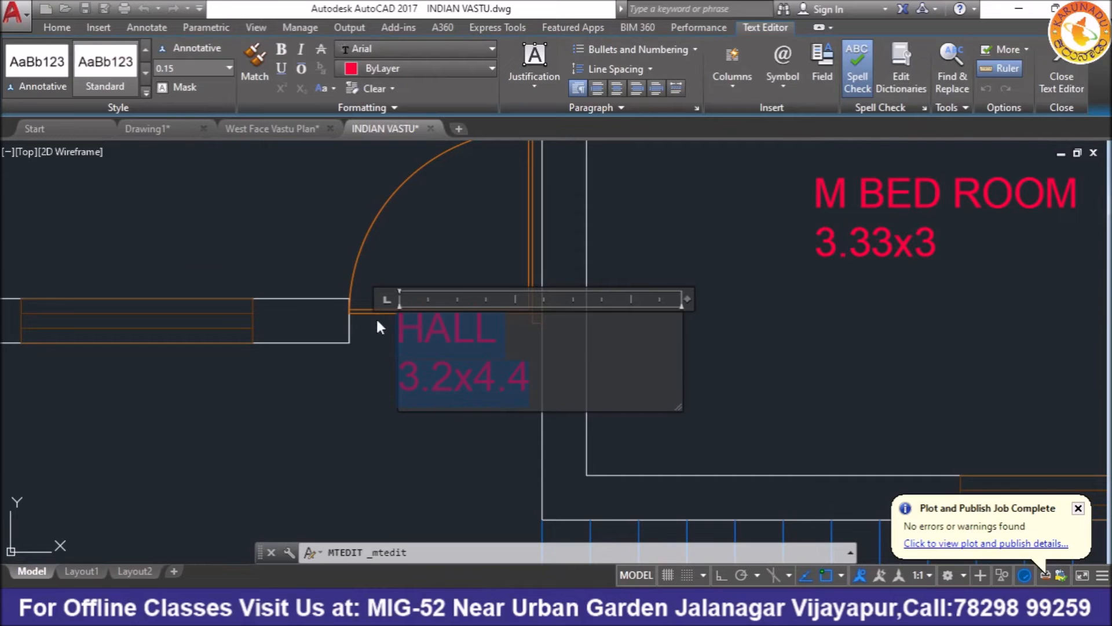
pyautogui.write('MD')
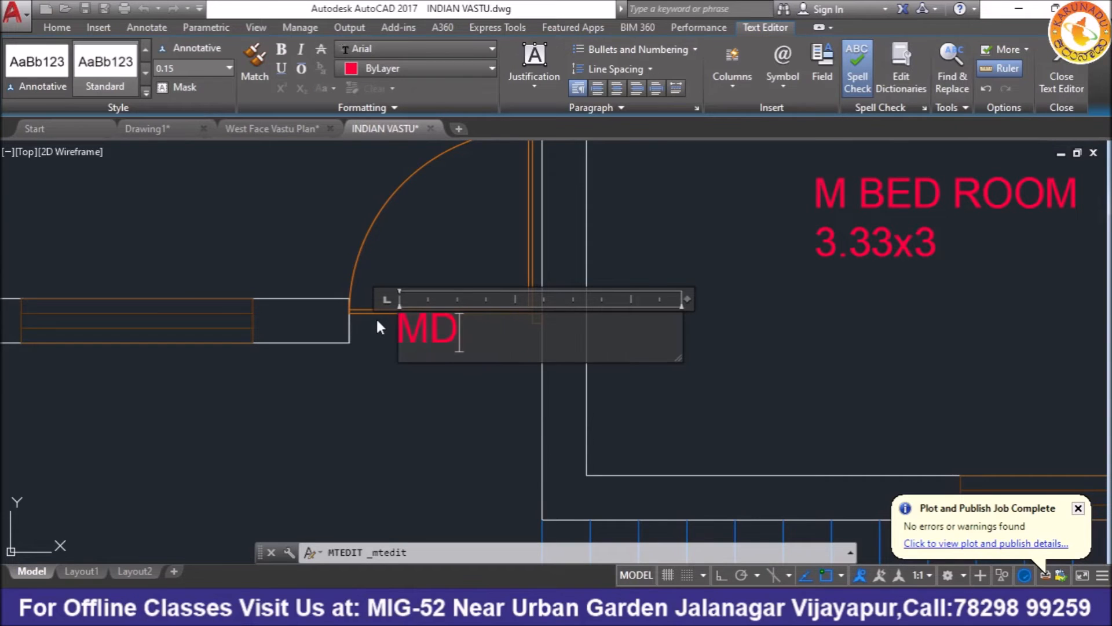
pyautogui.click(425, 404)
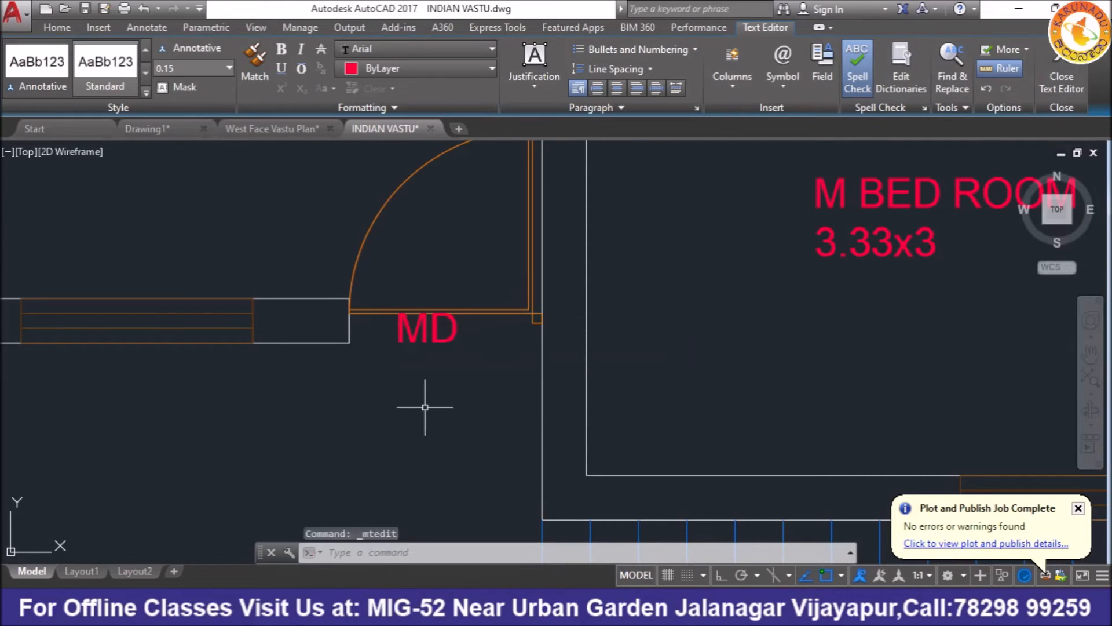
# Step: Move the MD label slightly down clear of the entrance door line and narrow its text frame
pyautogui.click(427, 312)
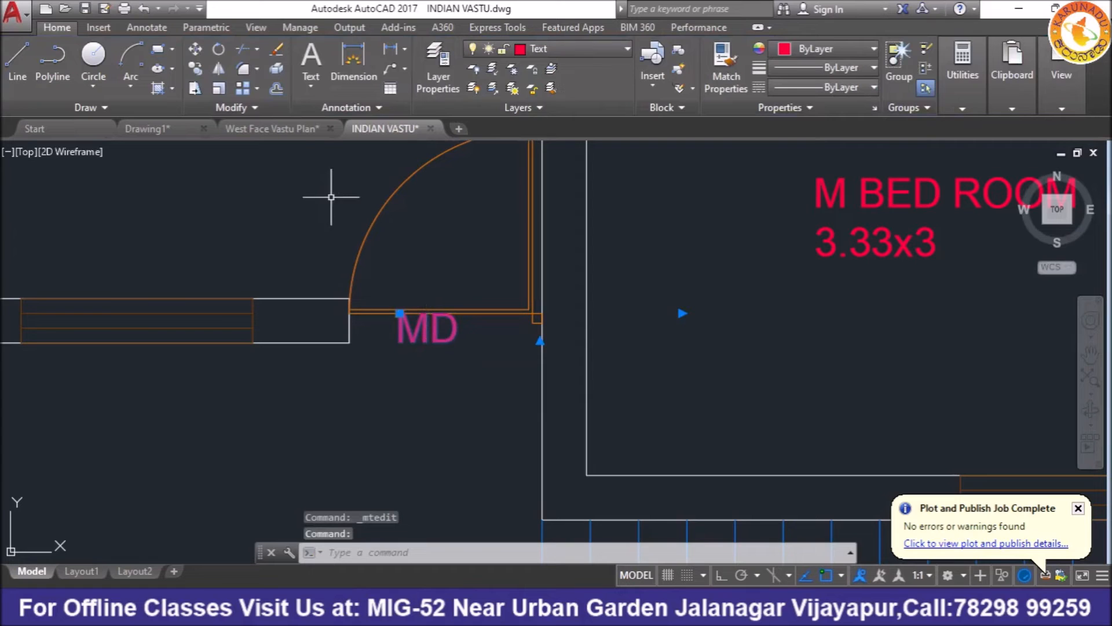
pyautogui.click(195, 50)
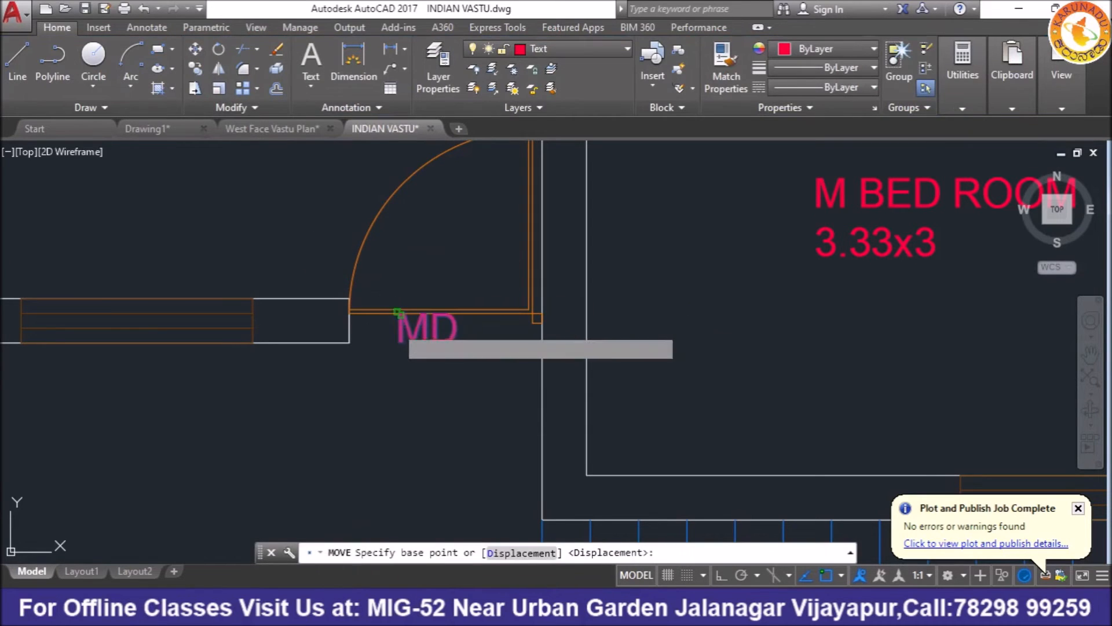
pyautogui.click(434, 329)
pyautogui.click(446, 348)
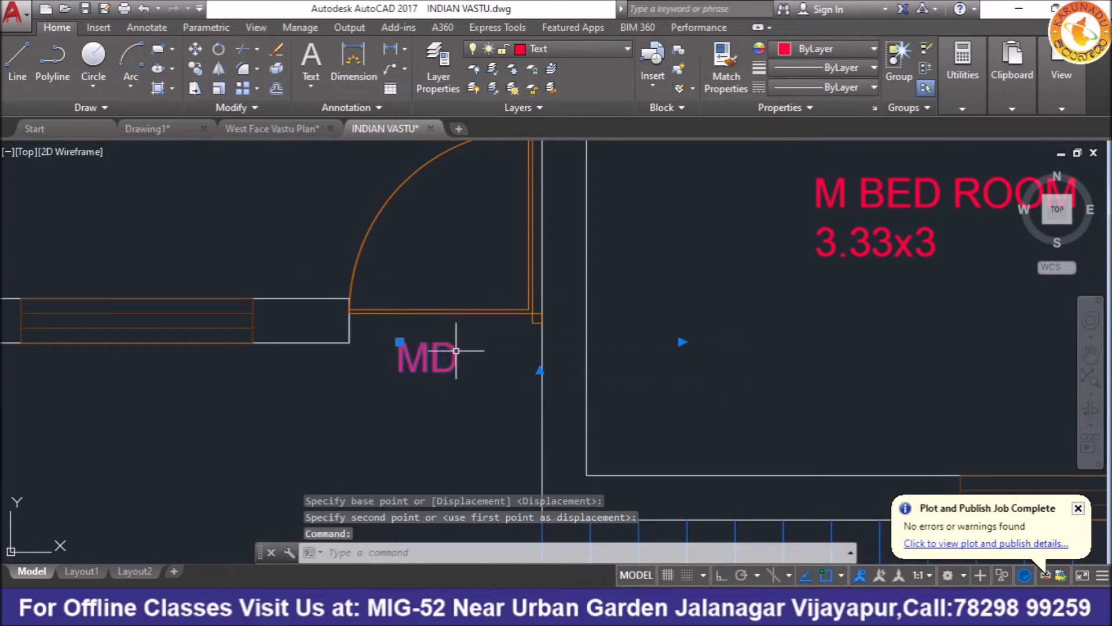
pyautogui.click(682, 342)
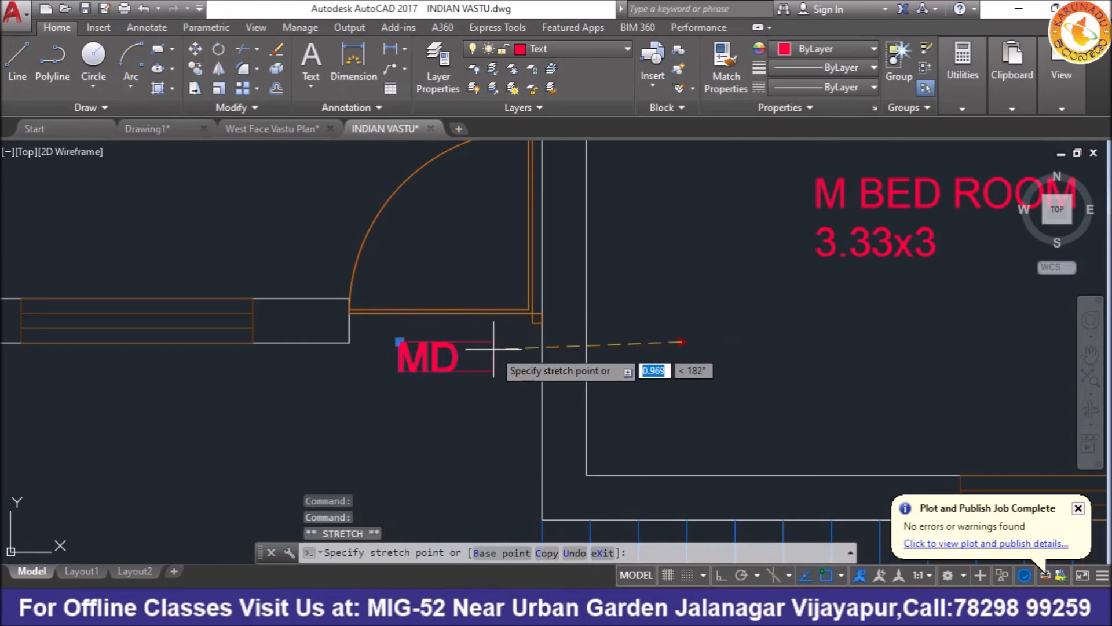
# Step: Copy the MD label to just above the M BED ROOM door and end copying
pyautogui.click(196, 72)
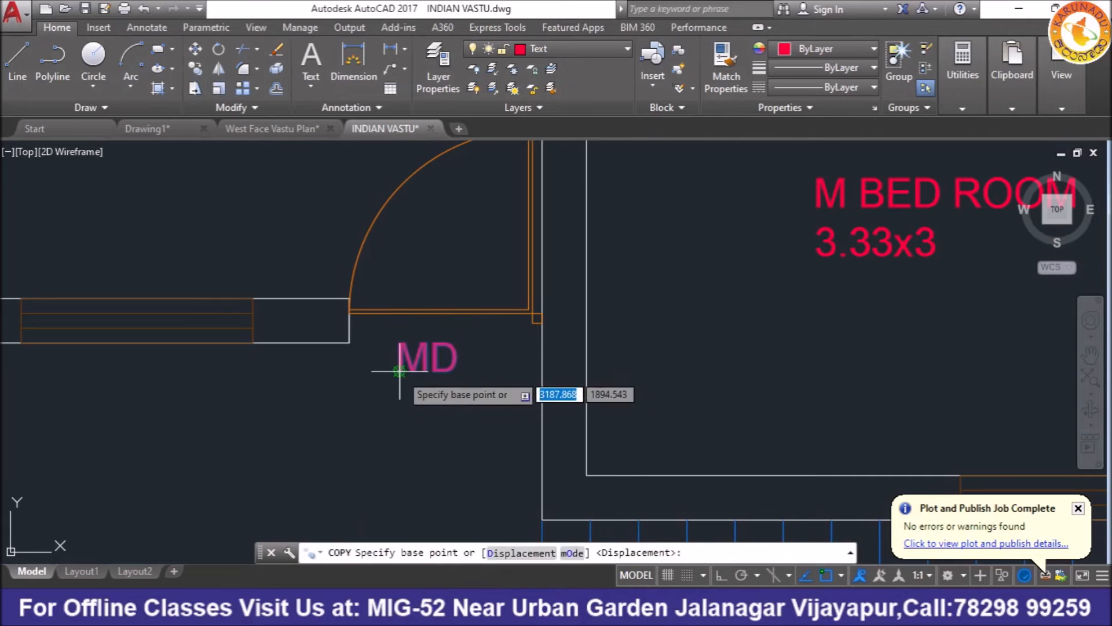
pyautogui.click(400, 371)
pyautogui.scroll(-2, 442, 439)
pyautogui.scroll(-3, 471, 289)
pyautogui.scroll(3, 486, 255)
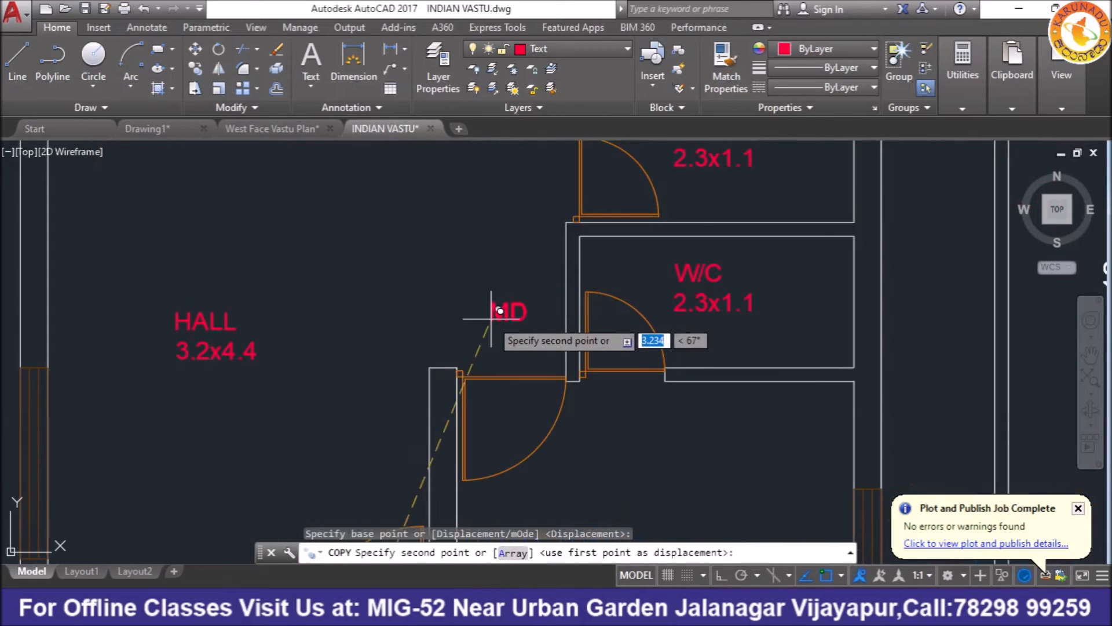
pyautogui.scroll(3, 490, 360)
pyautogui.click(488, 367)
pyautogui.rightClick(520, 383)
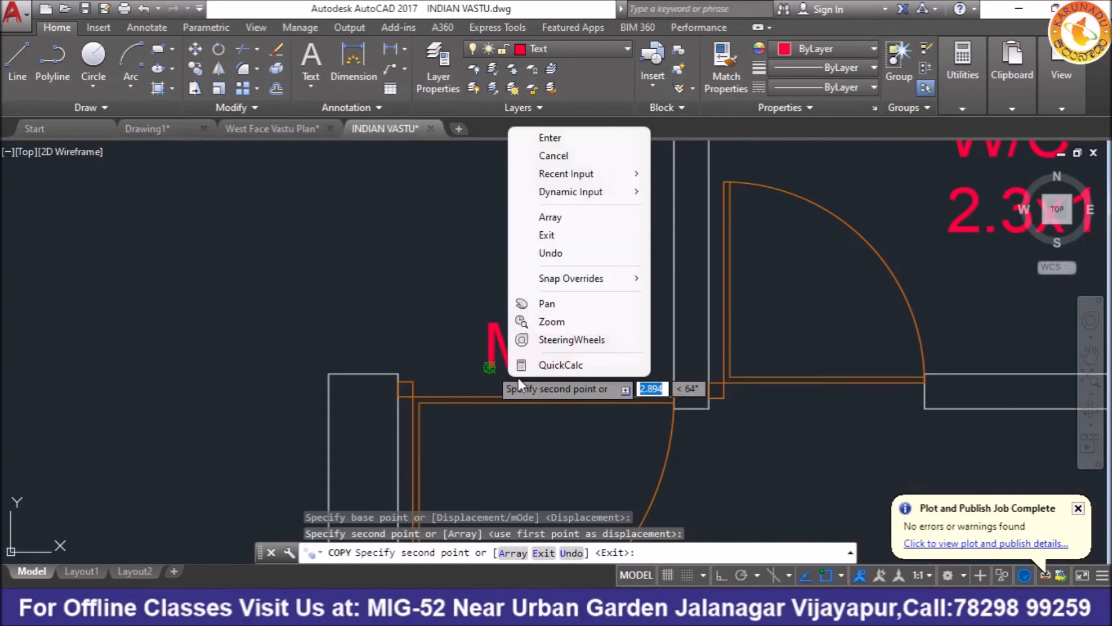
pyautogui.click(571, 137)
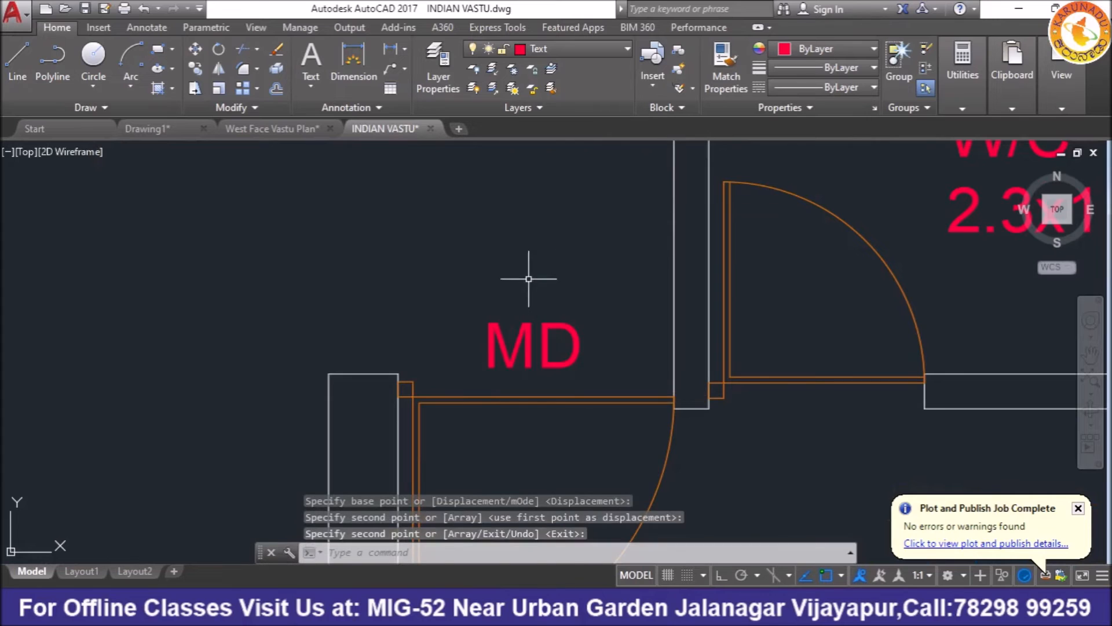
# Step: Change the MD copy above the M BED ROOM door to D1 and finish editing
pyautogui.click(524, 329)
pyautogui.doubleClick(538, 351)
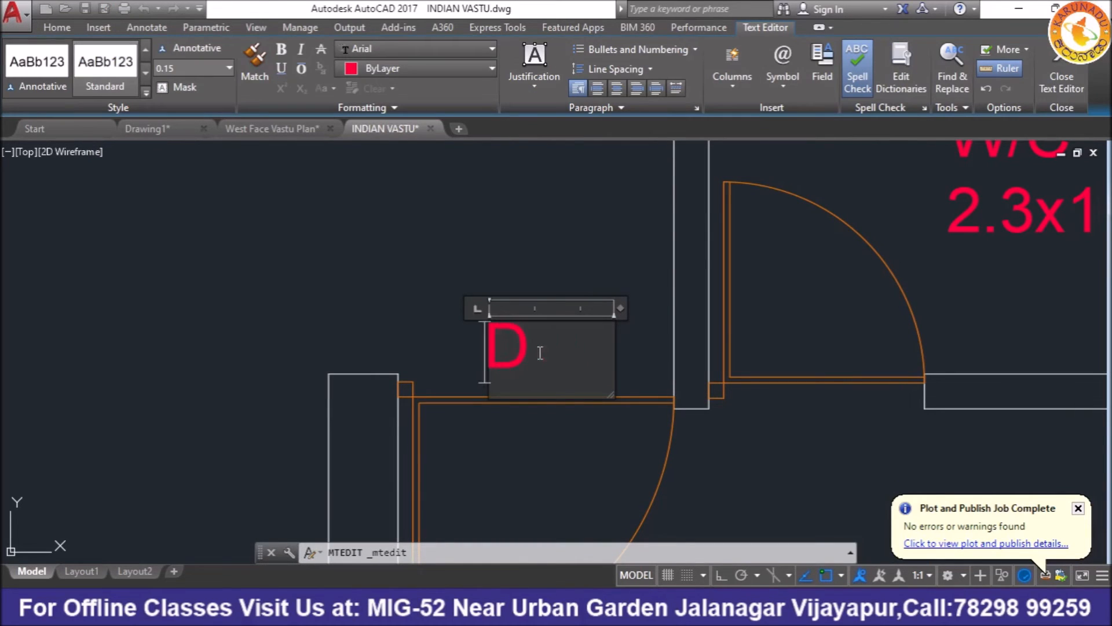
pyautogui.click(486, 268)
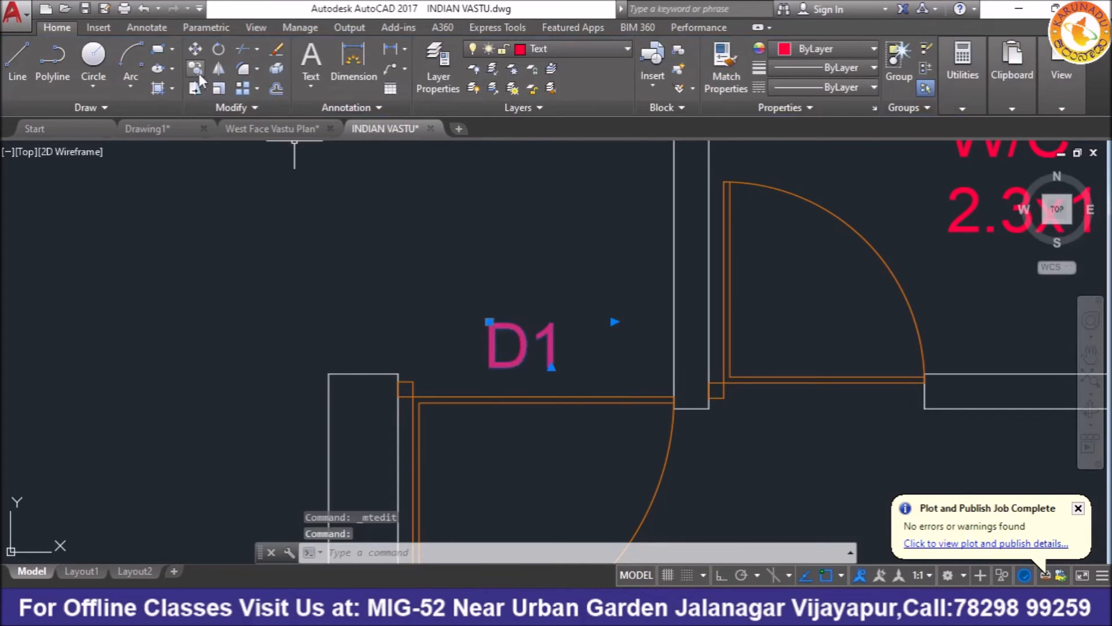
# Step: Copy the D1 label beside the BED ROOM door and outside the KITCHEN's outer door
pyautogui.click(485, 325)
pyautogui.scroll(-6, 516, 419)
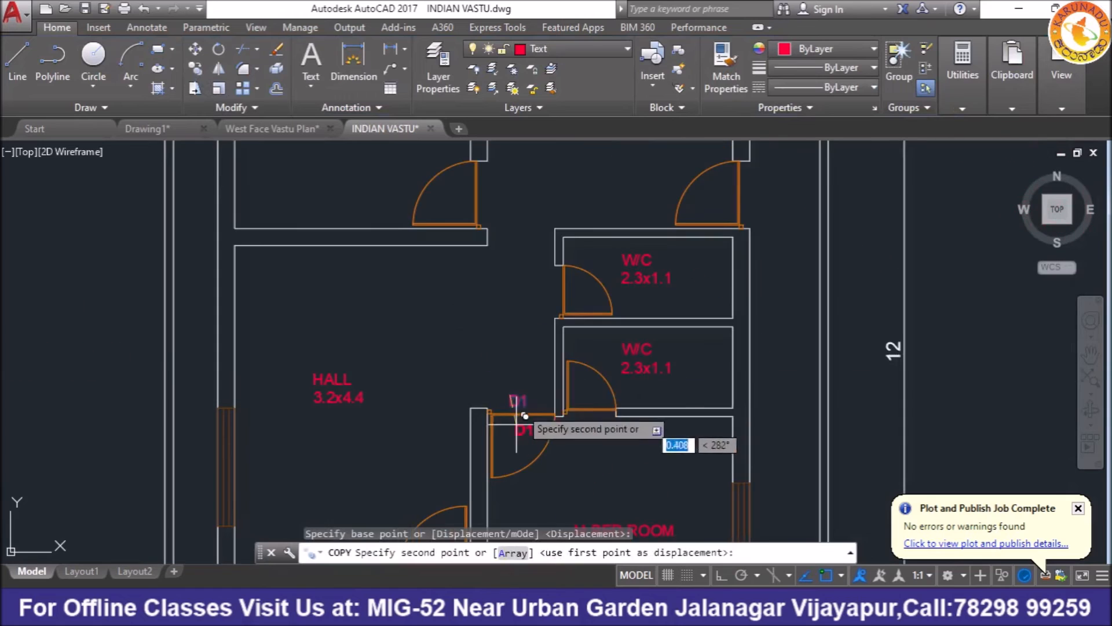
pyautogui.scroll(5, 494, 203)
pyautogui.scroll(-3, 457, 174)
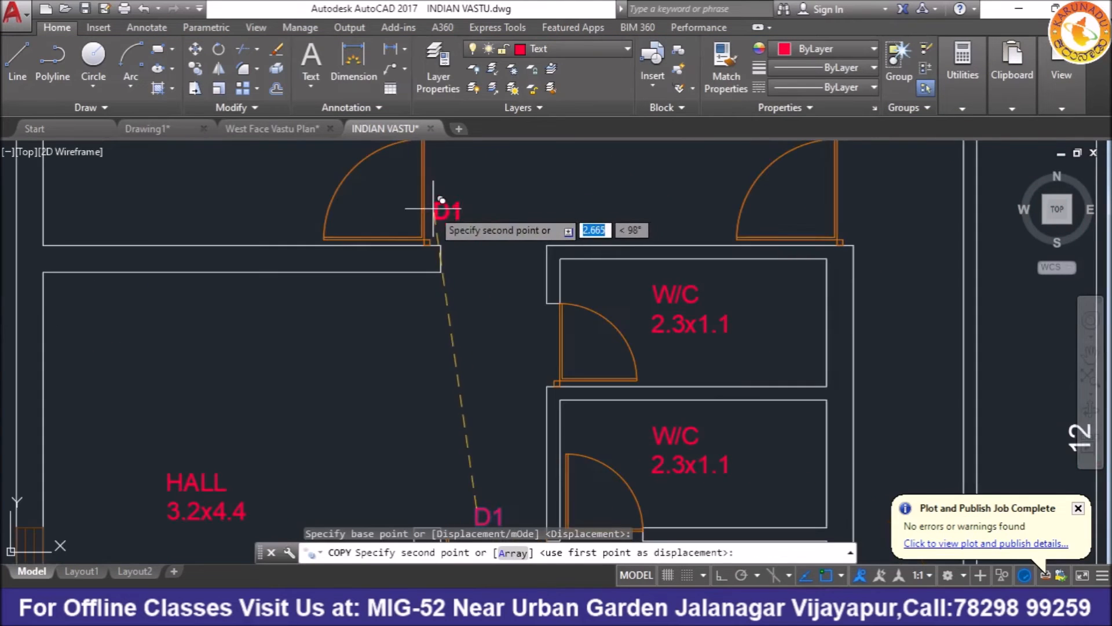
pyautogui.scroll(2, 439, 197)
pyautogui.click(436, 169)
pyautogui.scroll(-4, 423, 235)
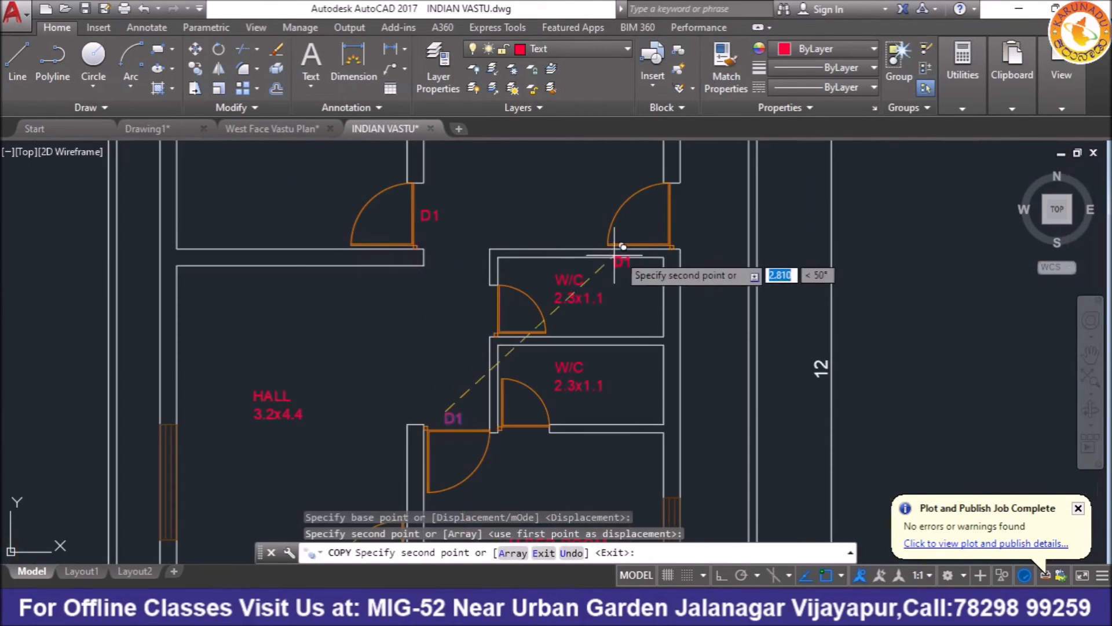
pyautogui.scroll(3, 645, 231)
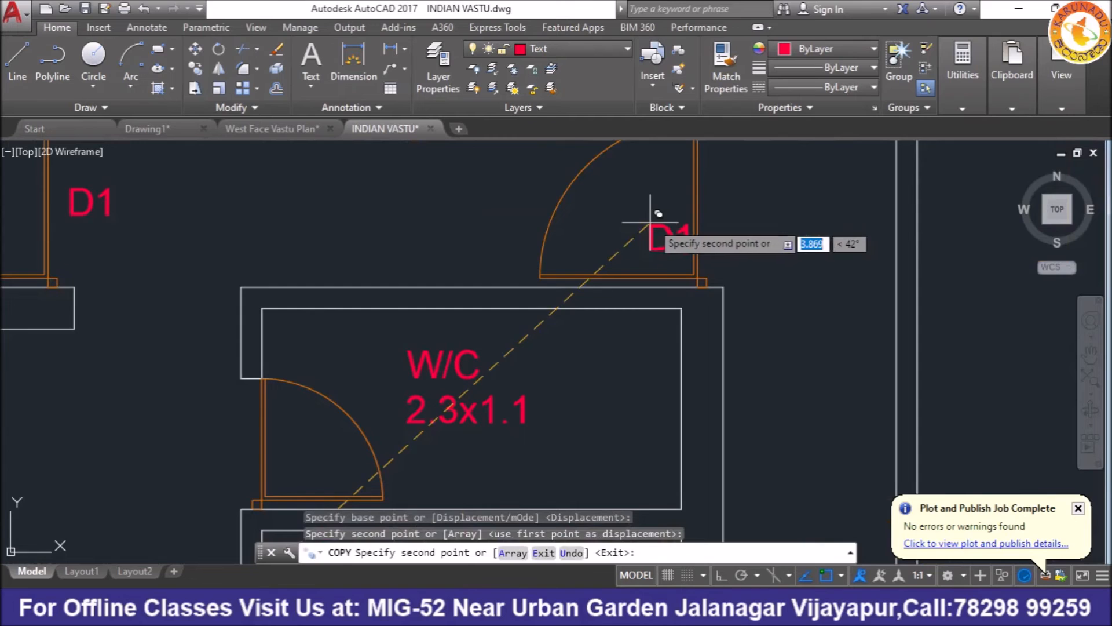
pyautogui.click(713, 188)
# Step: Place another D1 copy in the passage beside the upper W/C door and end copying
pyautogui.scroll(-5, 720, 186)
pyautogui.scroll(6, 603, 248)
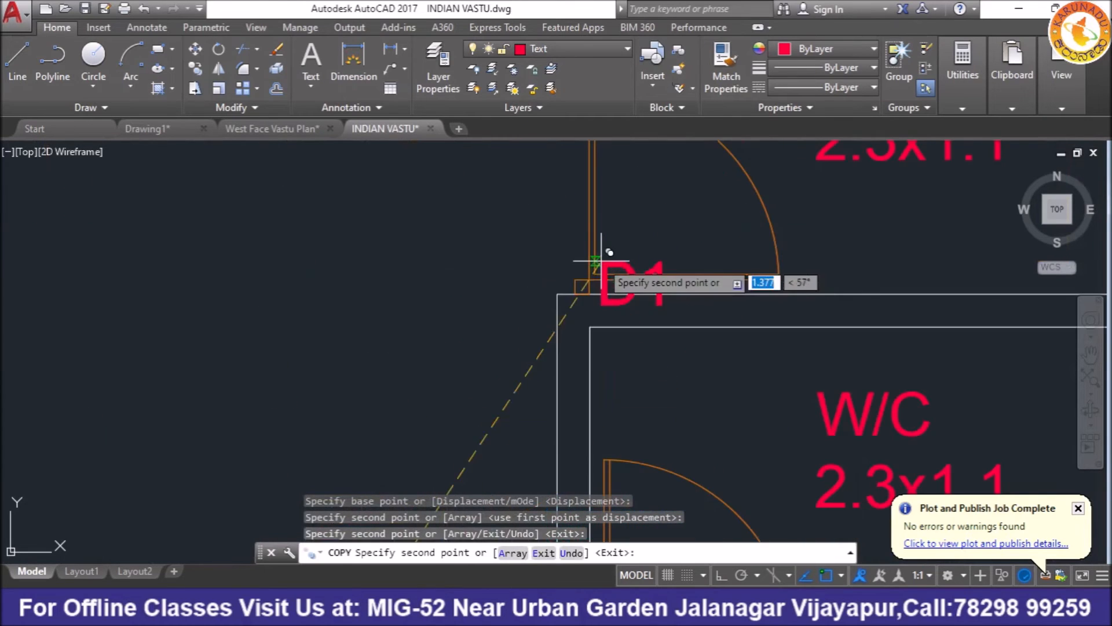
pyautogui.click(515, 174)
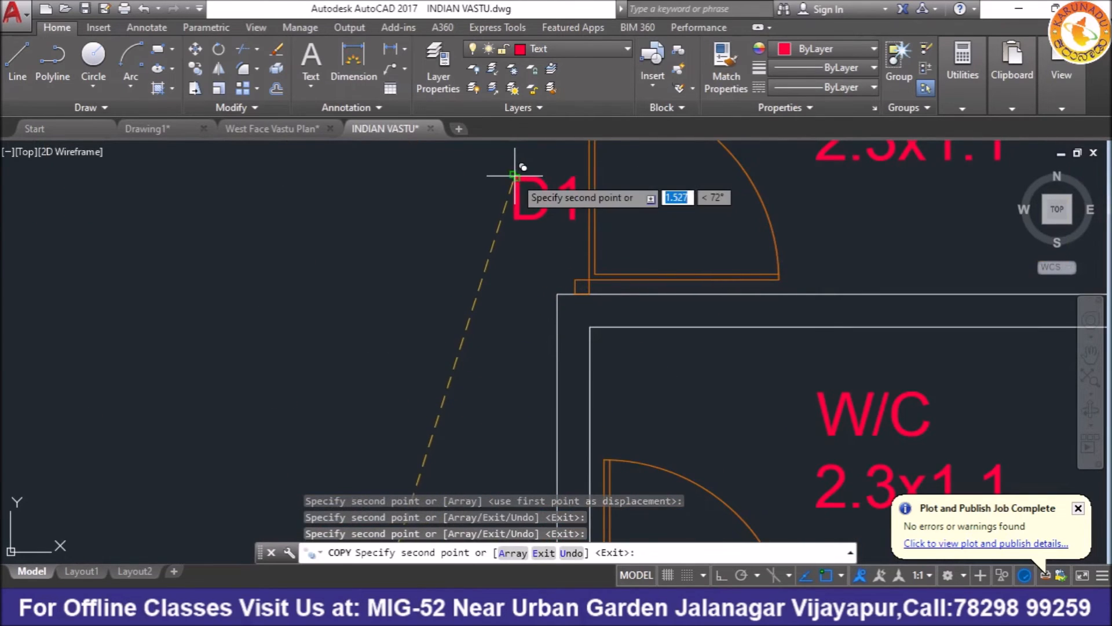
pyautogui.rightClick(534, 193)
pyautogui.click(567, 197)
# Step: Change the D1 label beside the upper W/C door to D2 and finish editing
pyautogui.click(544, 197)
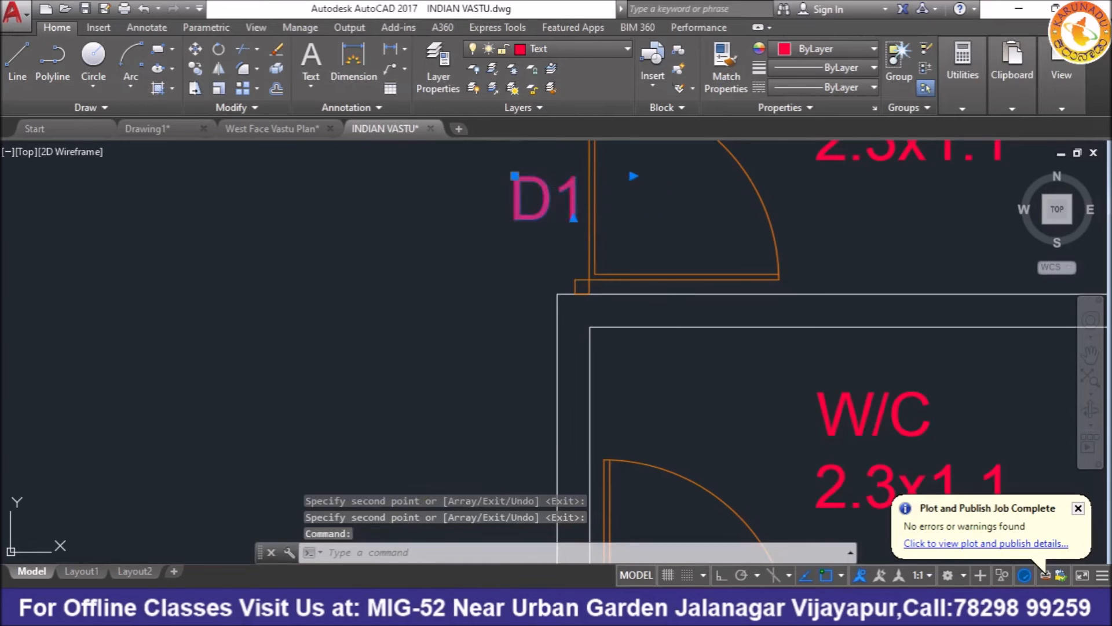
pyautogui.doubleClick(562, 199)
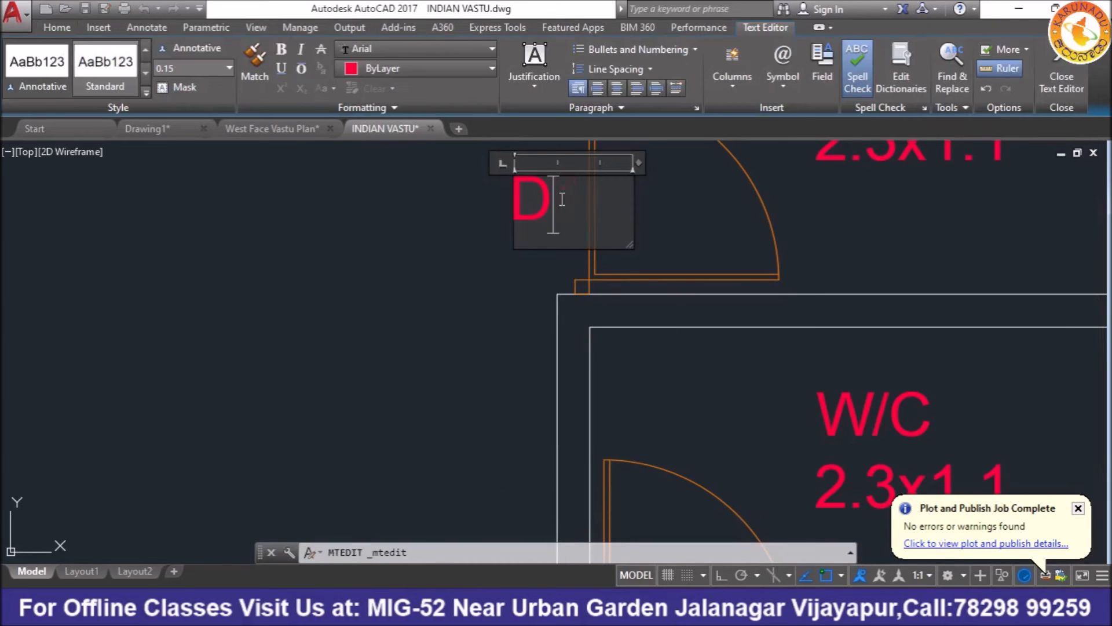
pyautogui.click(467, 258)
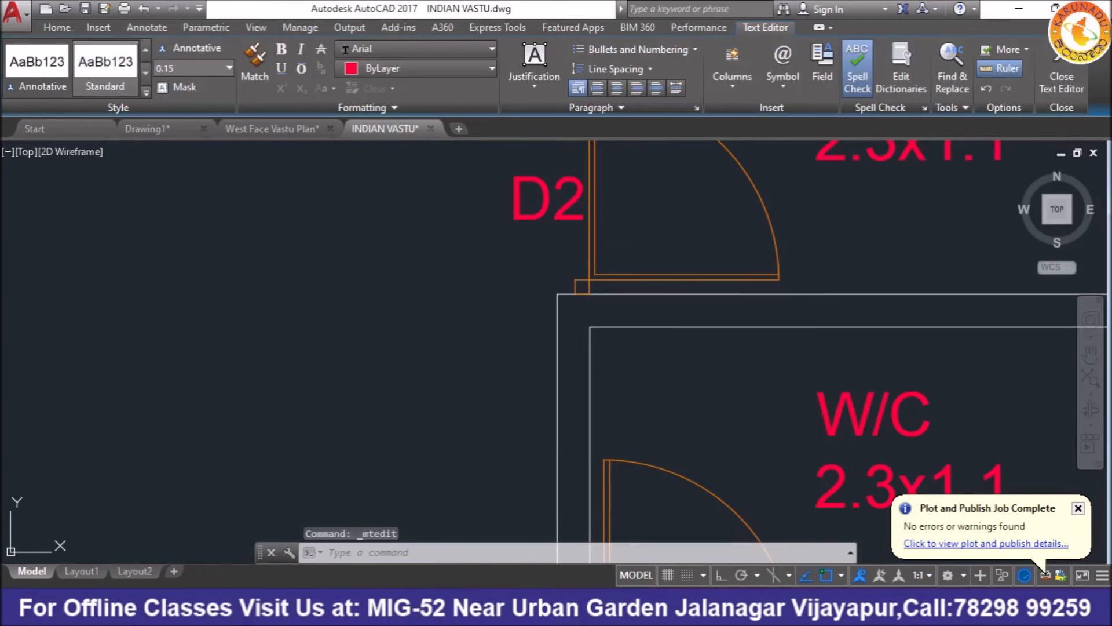
# Step: Copy the D2 label from the upper W/C door to just below the lower W/C door and end copying
pyautogui.click(539, 220)
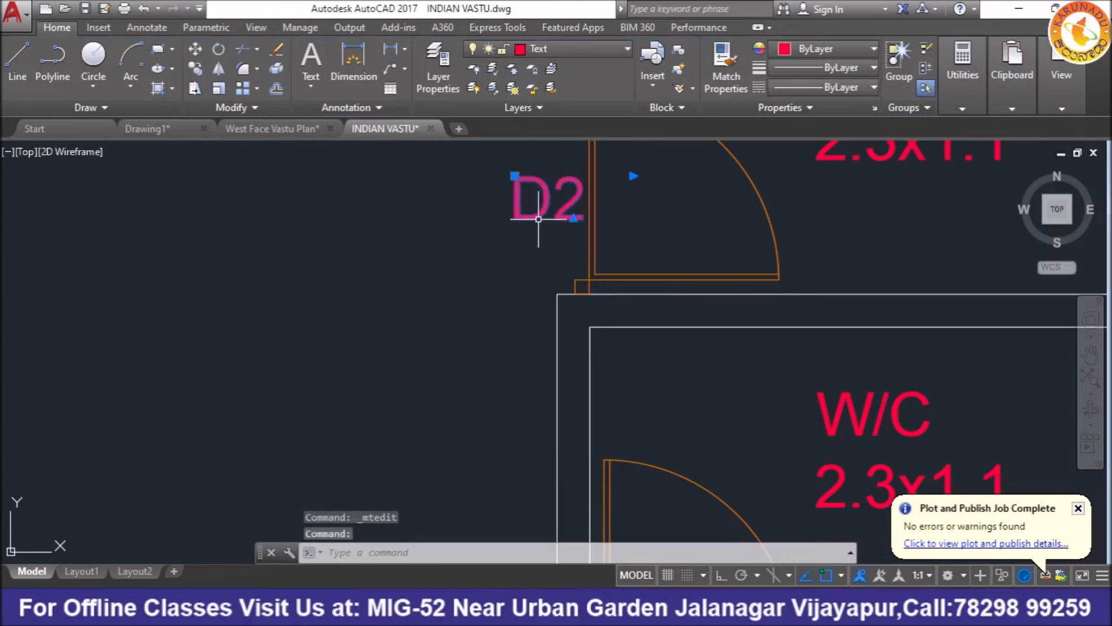
pyautogui.click(196, 70)
pyautogui.click(514, 175)
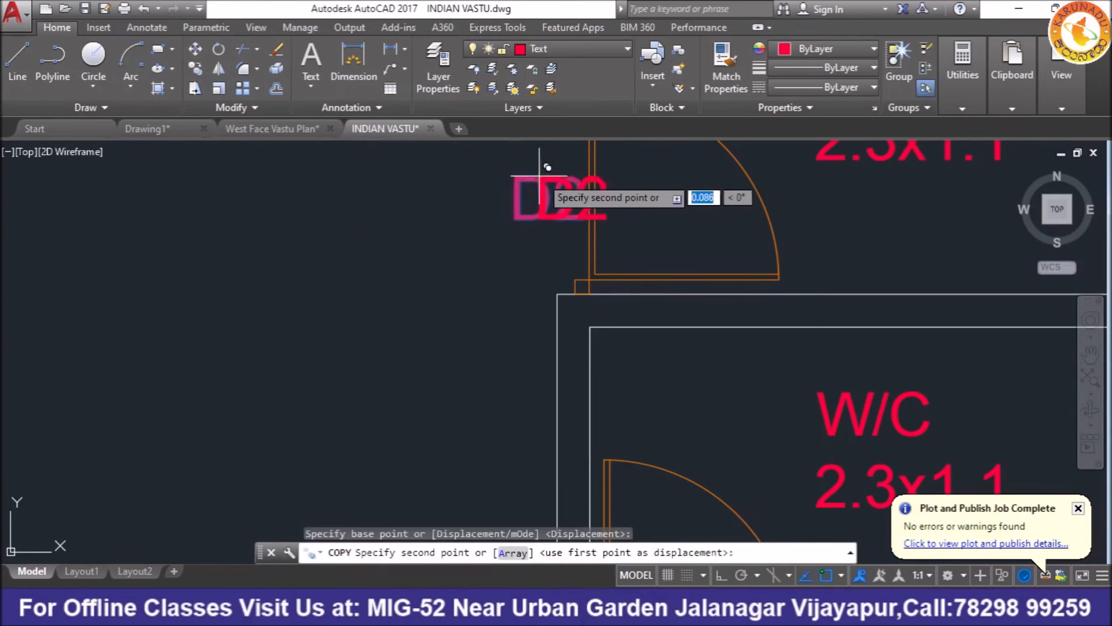
pyautogui.scroll(-3, 548, 167)
pyautogui.scroll(3, 589, 365)
pyautogui.click(591, 393)
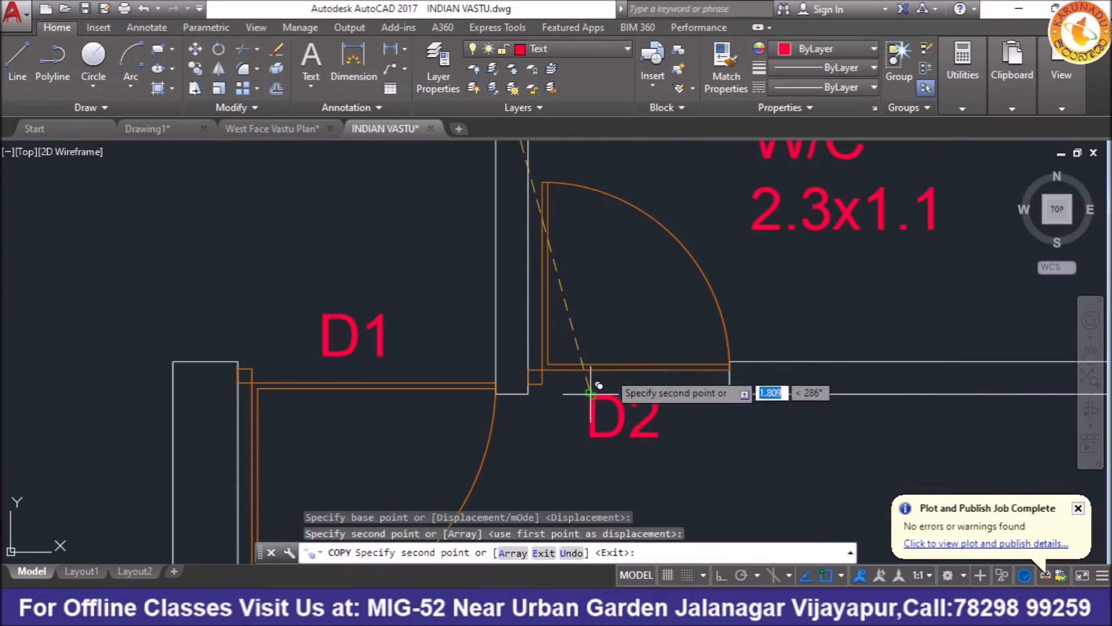
pyautogui.rightClick(610, 307)
pyautogui.click(632, 314)
pyautogui.scroll(-2, 607, 301)
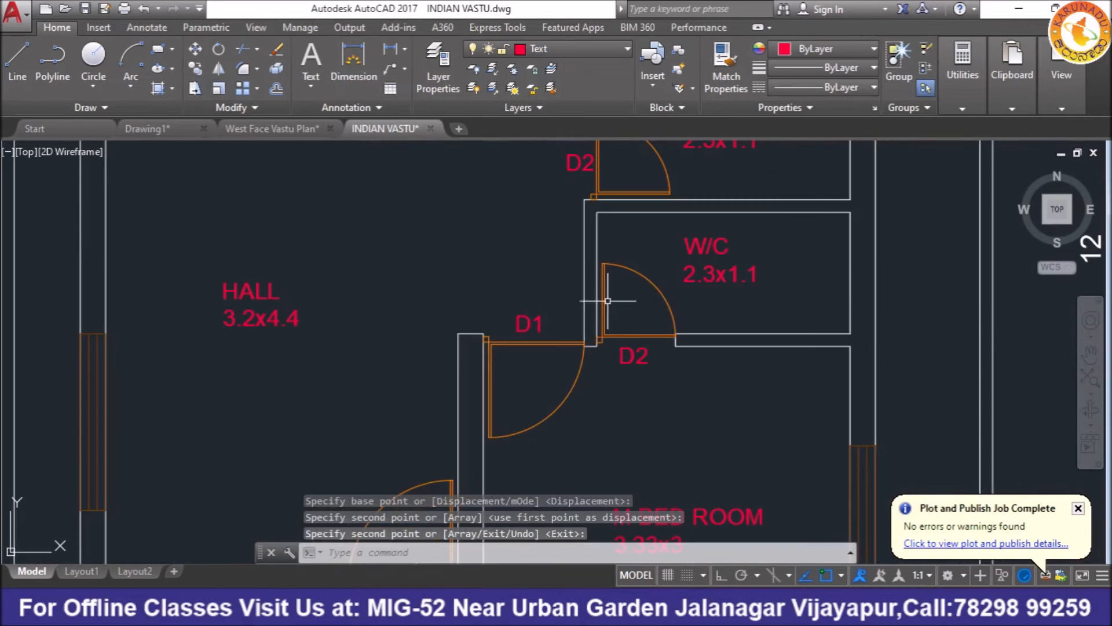
# Step: Copy the D2 label from the lower W/C door to below the M BED ROOM window above the stairs and end copying
pyautogui.click(621, 351)
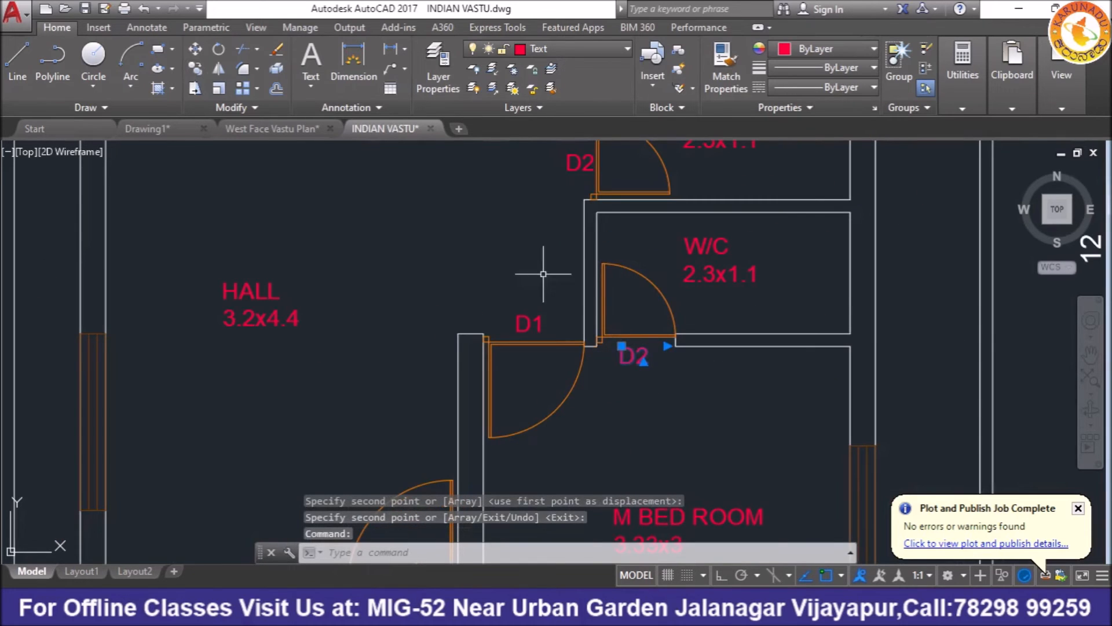
pyautogui.click(197, 71)
pyautogui.click(634, 347)
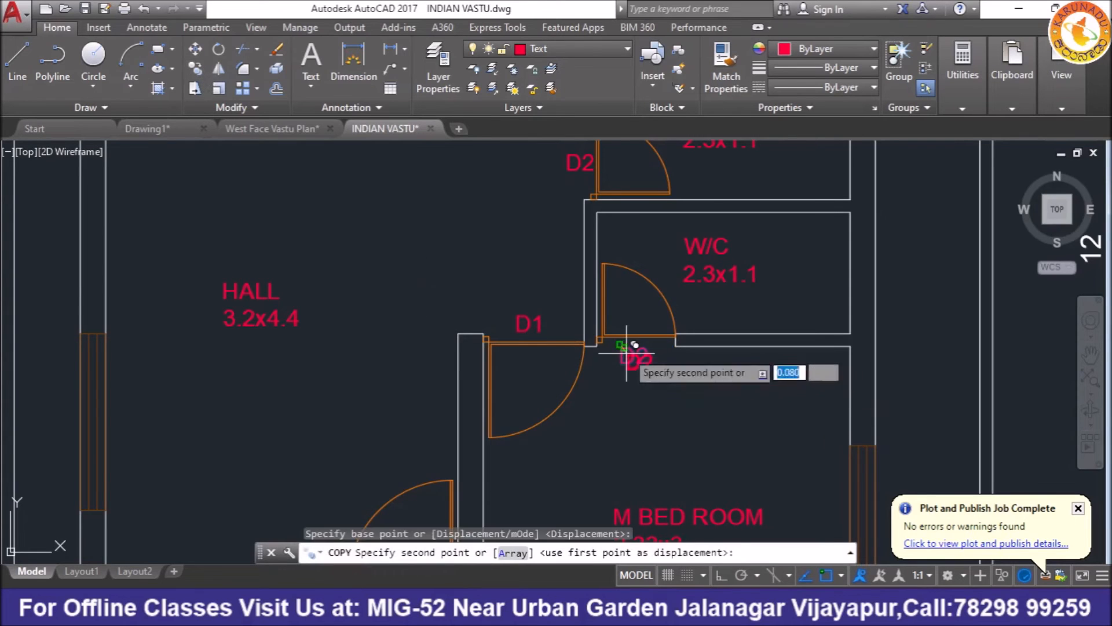
pyautogui.scroll(-5, 634, 282)
pyautogui.scroll(5, 666, 371)
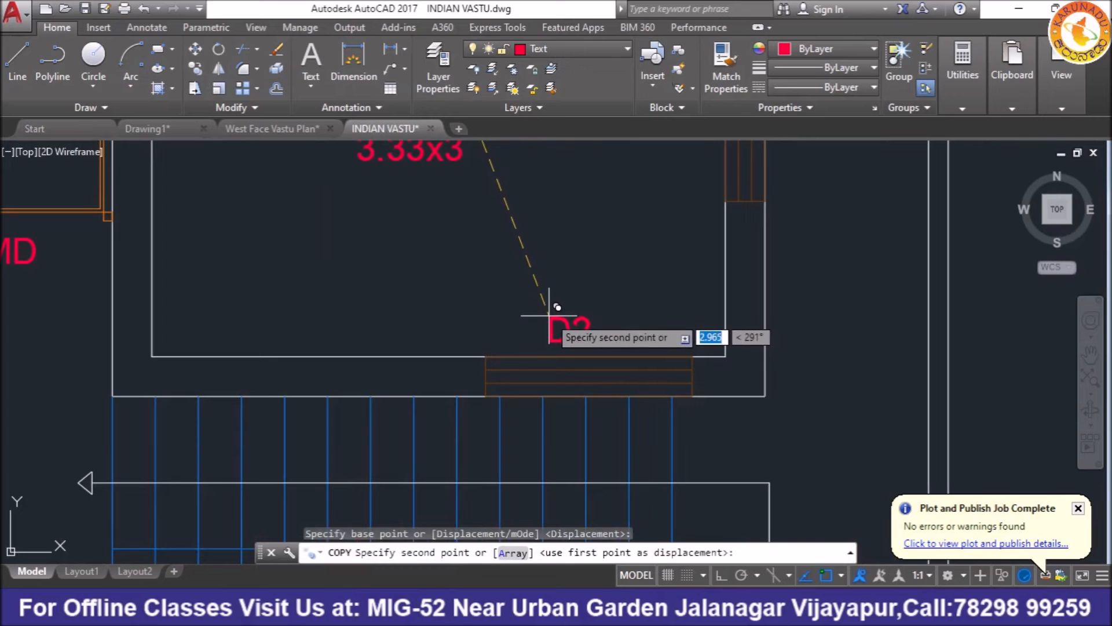
pyautogui.scroll(4, 565, 414)
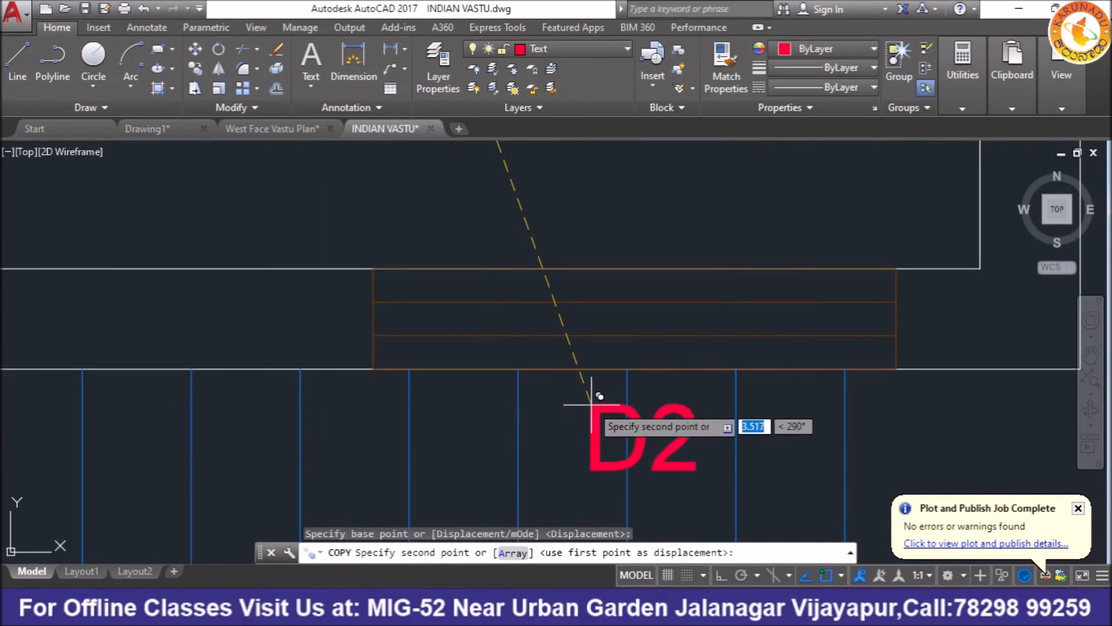
pyautogui.click(577, 387)
pyautogui.rightClick(678, 398)
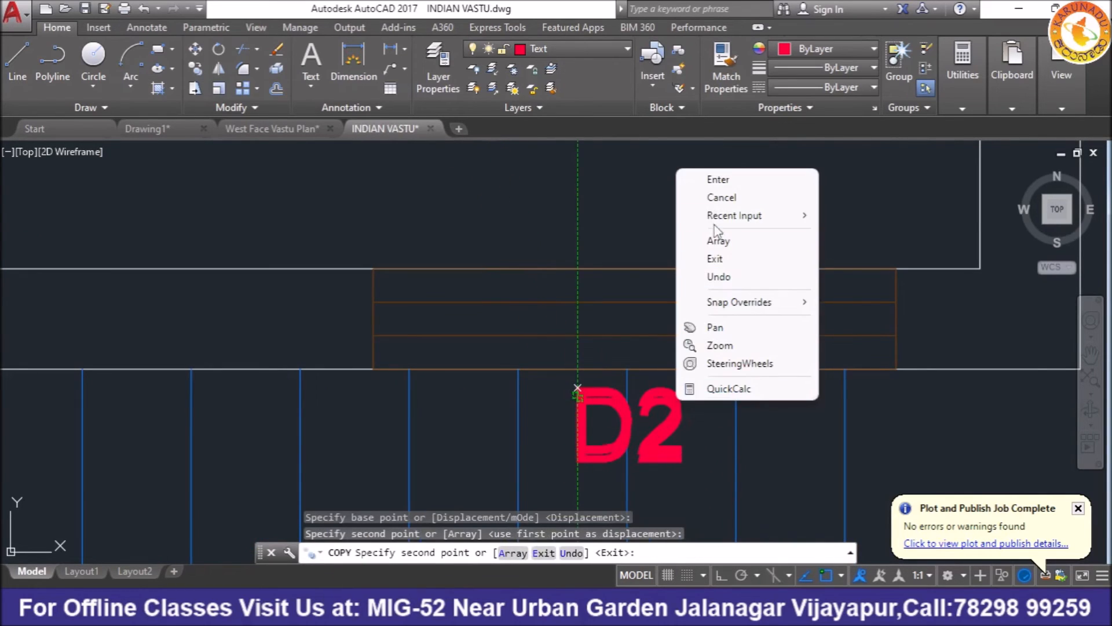
pyautogui.click(718, 179)
# Step: Change the D2 copy below the M BED ROOM window to W1 and finish editing
pyautogui.click(654, 417)
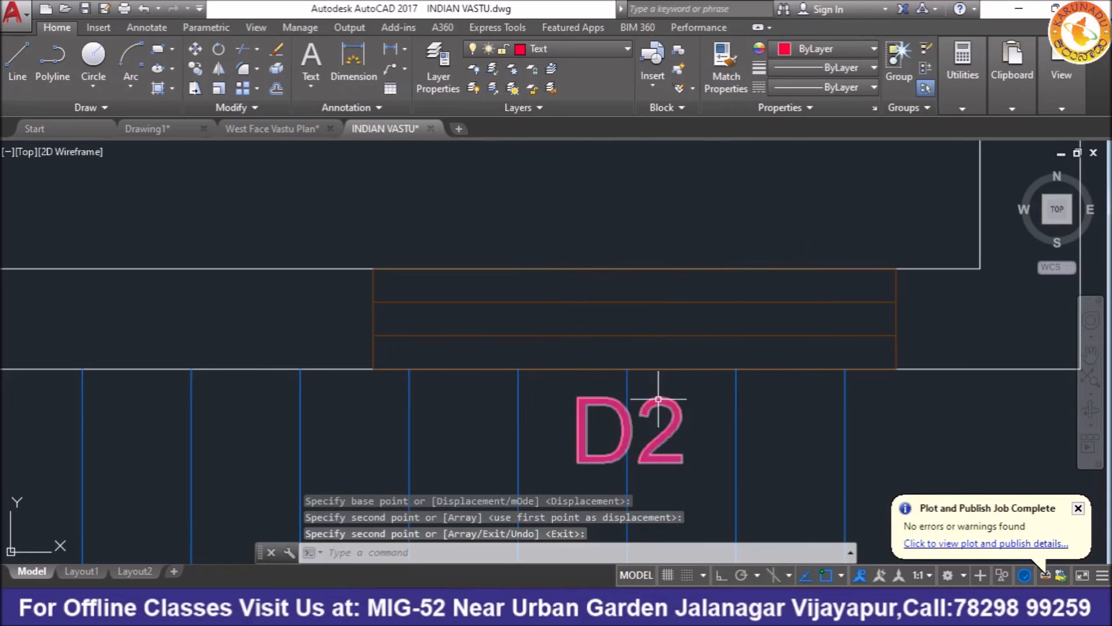
pyautogui.doubleClick(672, 426)
pyautogui.moveTo(683, 429); pyautogui.dragTo(527, 417)
pyautogui.write('W1')
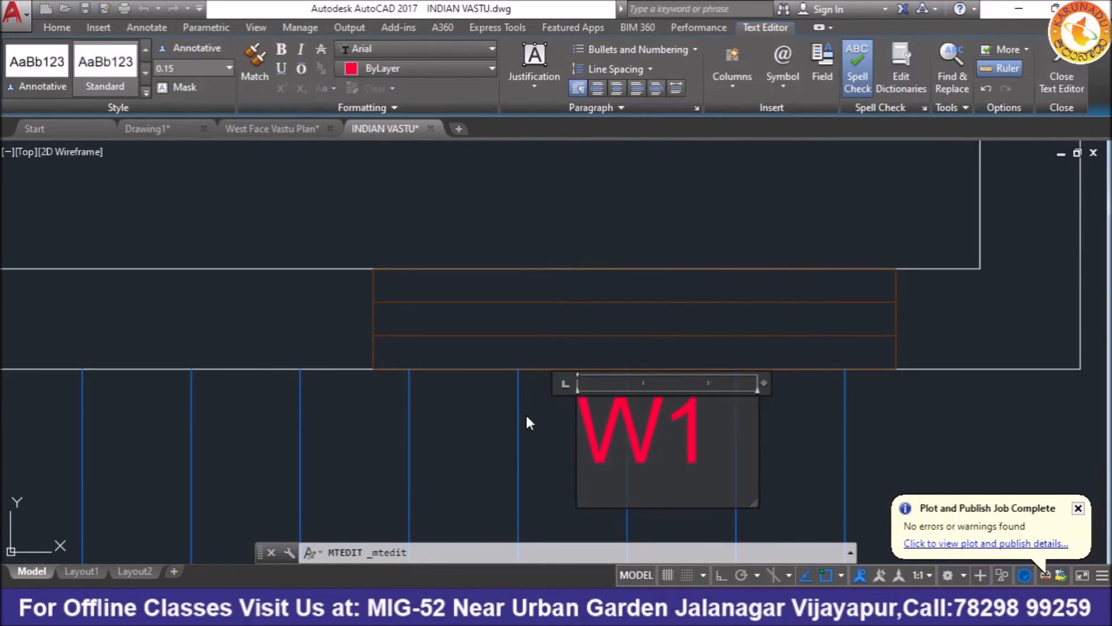
pyautogui.click(600, 229)
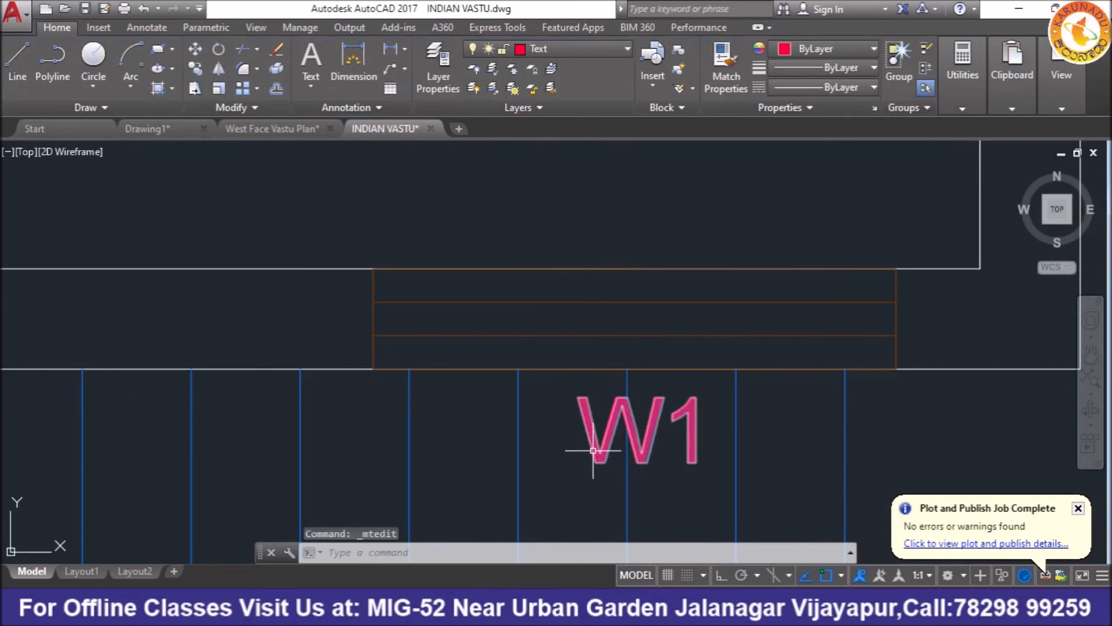
# Step: Copy the W1 label to the outer side of the M BED ROOM's side-wall window
pyautogui.click(195, 70)
pyautogui.click(578, 396)
pyautogui.scroll(-5, 577, 397)
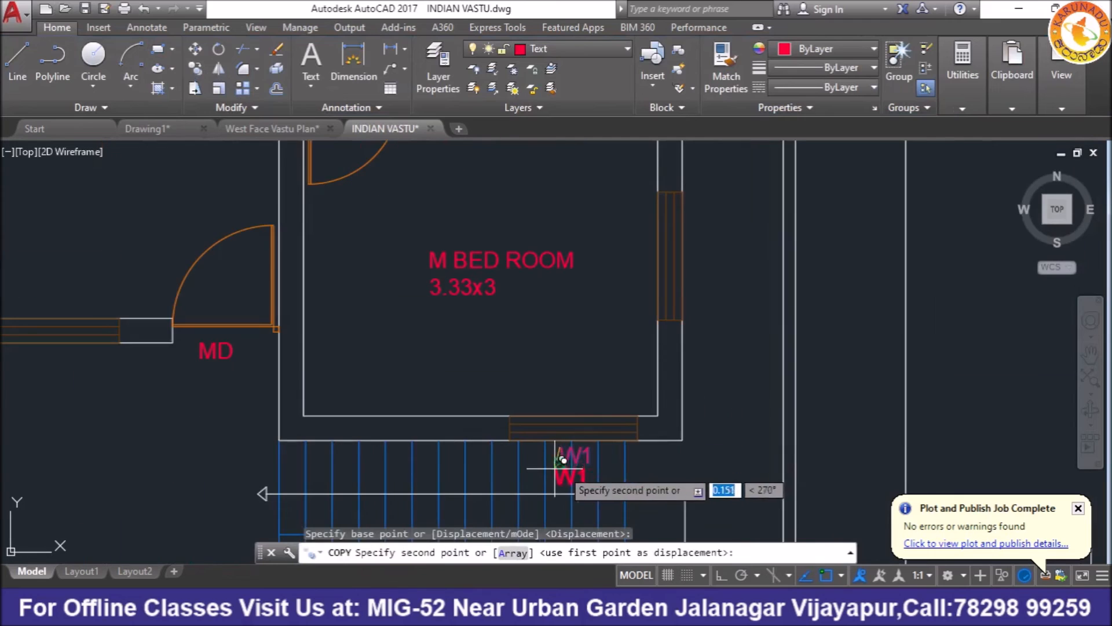
pyautogui.scroll(3, 724, 249)
pyautogui.scroll(-3, 670, 310)
pyautogui.scroll(1, 654, 266)
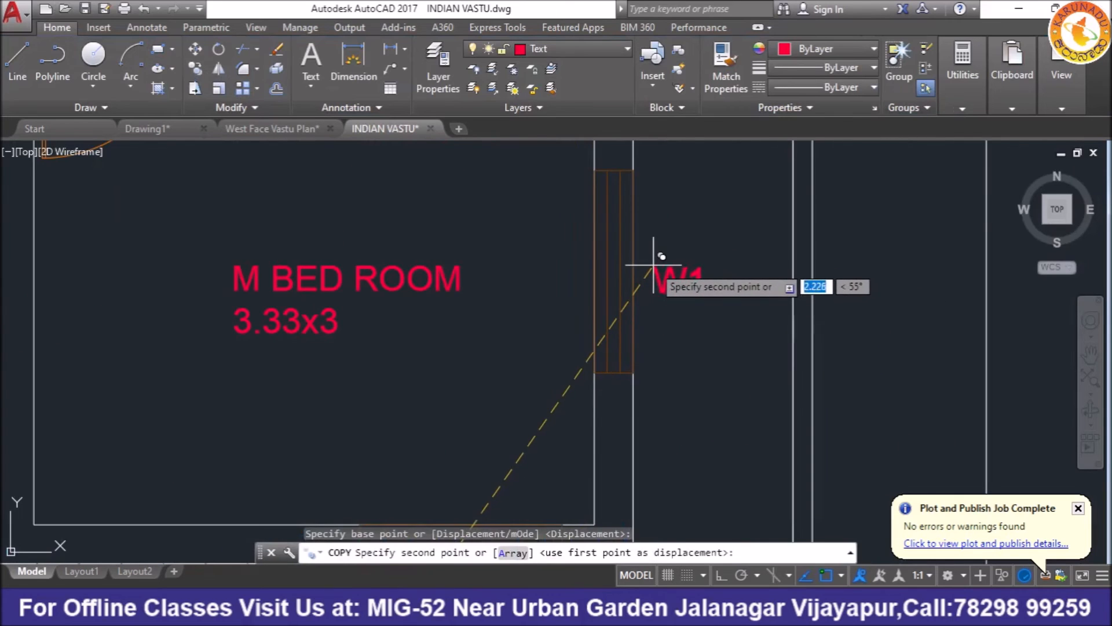
pyautogui.click(653, 266)
# Step: Place further W1 copies outside the KITCHEN window and both BED ROOM windows
pyautogui.scroll(-5, 654, 265)
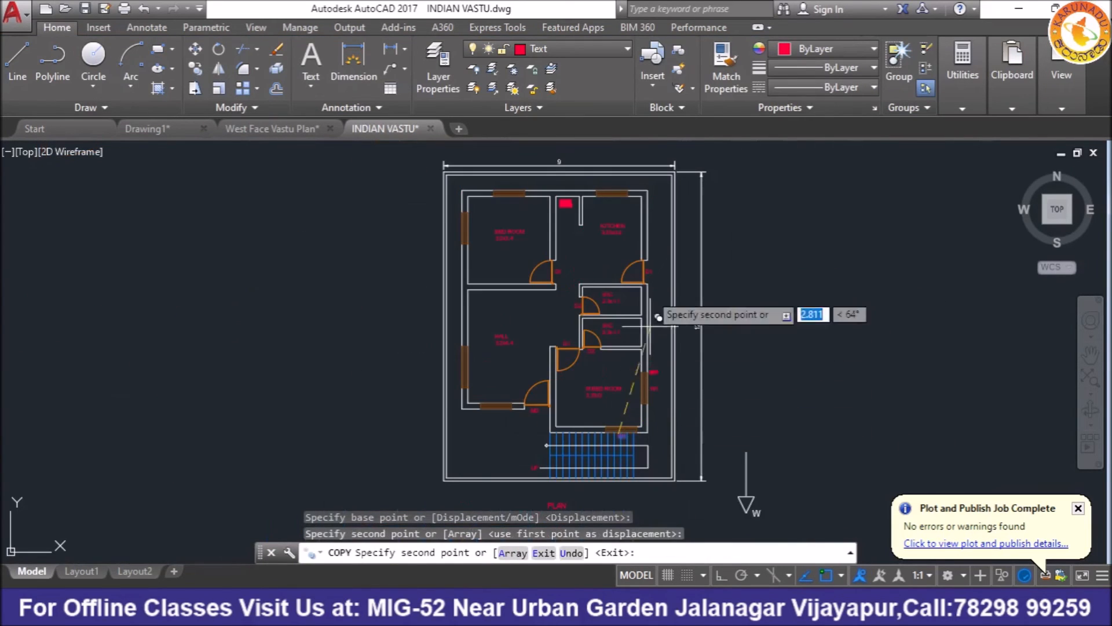
pyautogui.scroll(5, 630, 175)
pyautogui.scroll(3, 568, 225)
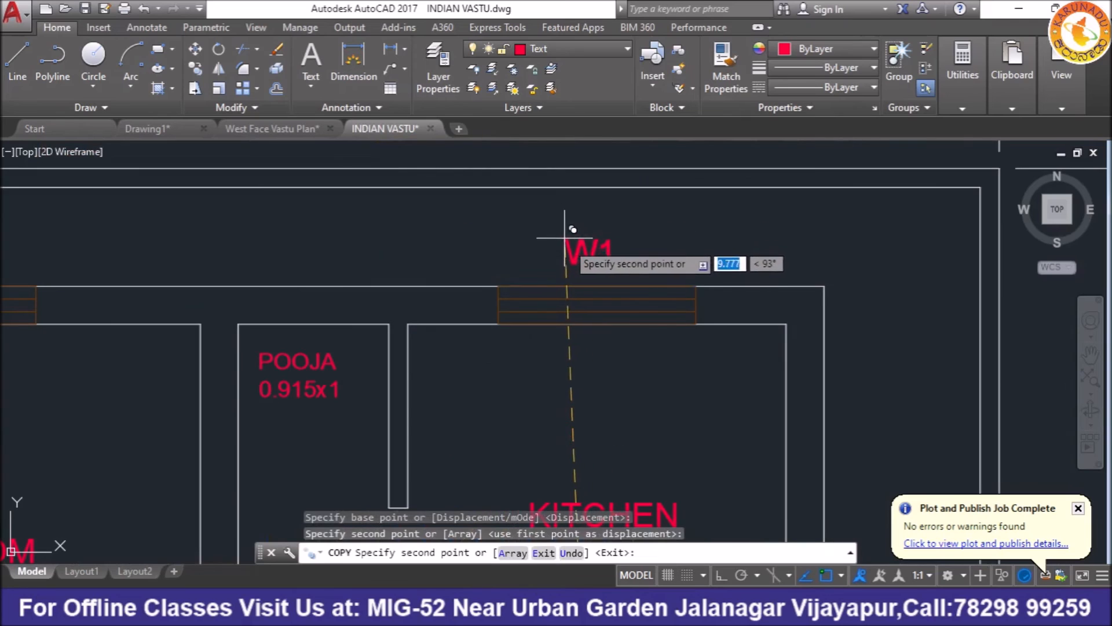
pyautogui.scroll(-4, 574, 248)
pyautogui.scroll(2, 510, 278)
pyautogui.scroll(3, 350, 258)
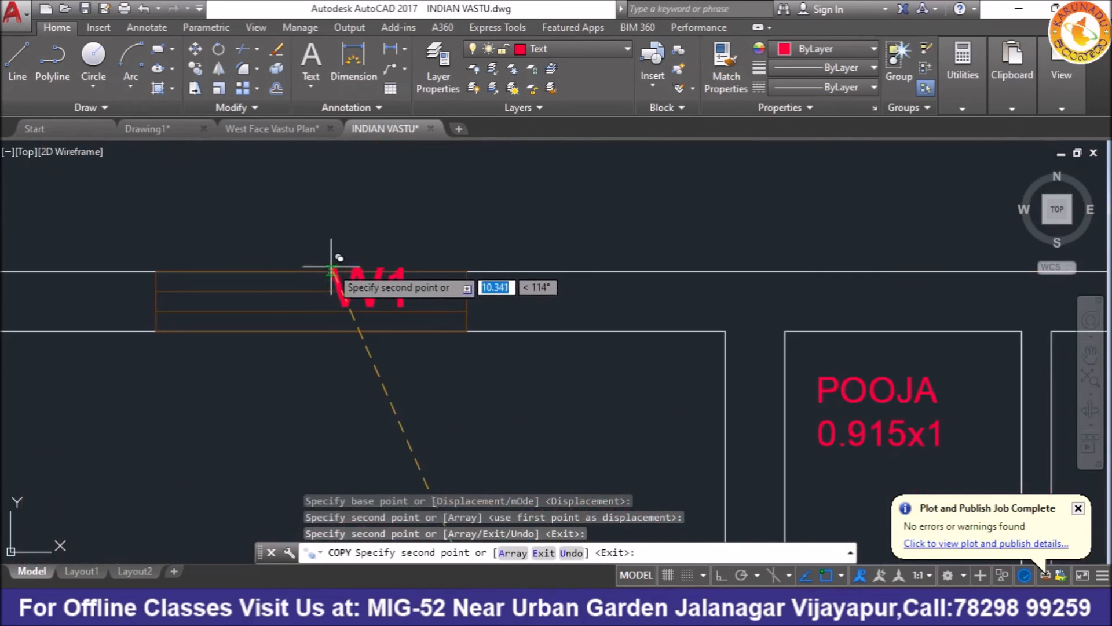
pyautogui.click(266, 207)
pyautogui.scroll(-5, 571, 283)
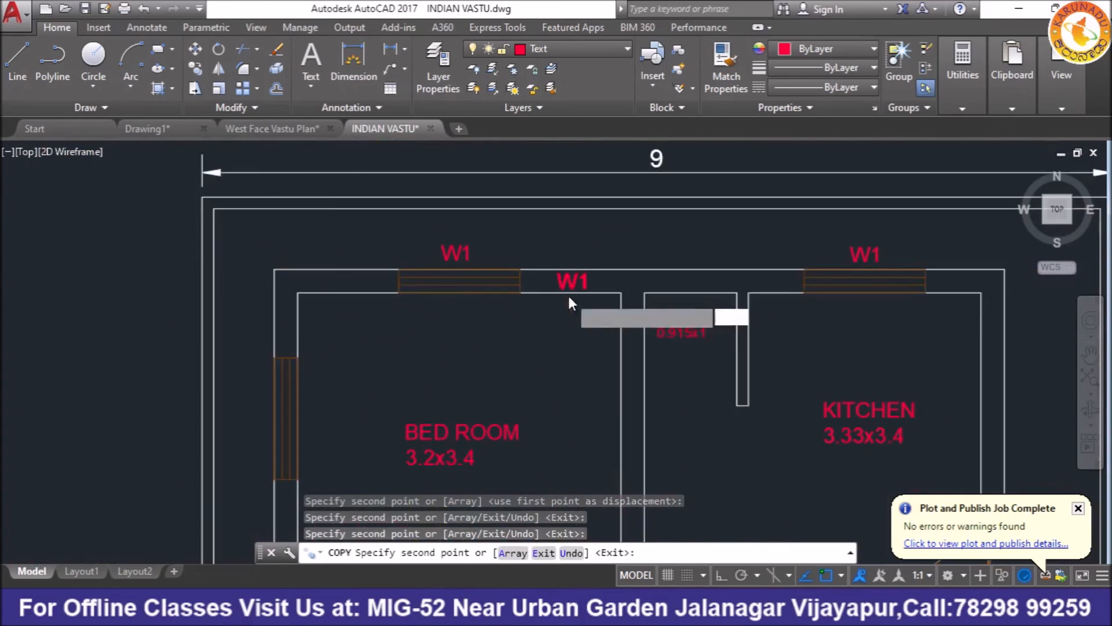
pyautogui.scroll(5, 361, 359)
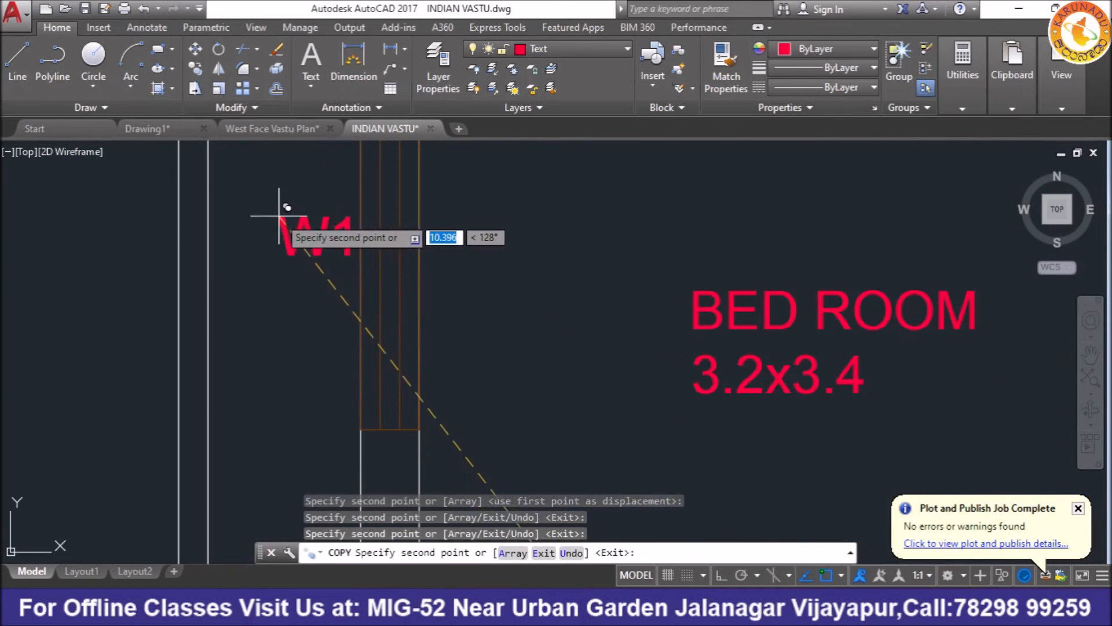
pyautogui.click(269, 232)
# Step: Place W1 copies below the HALL's front window and outside its side-wall window, and end copying
pyautogui.scroll(-5, 347, 226)
pyautogui.scroll(-4, 428, 319)
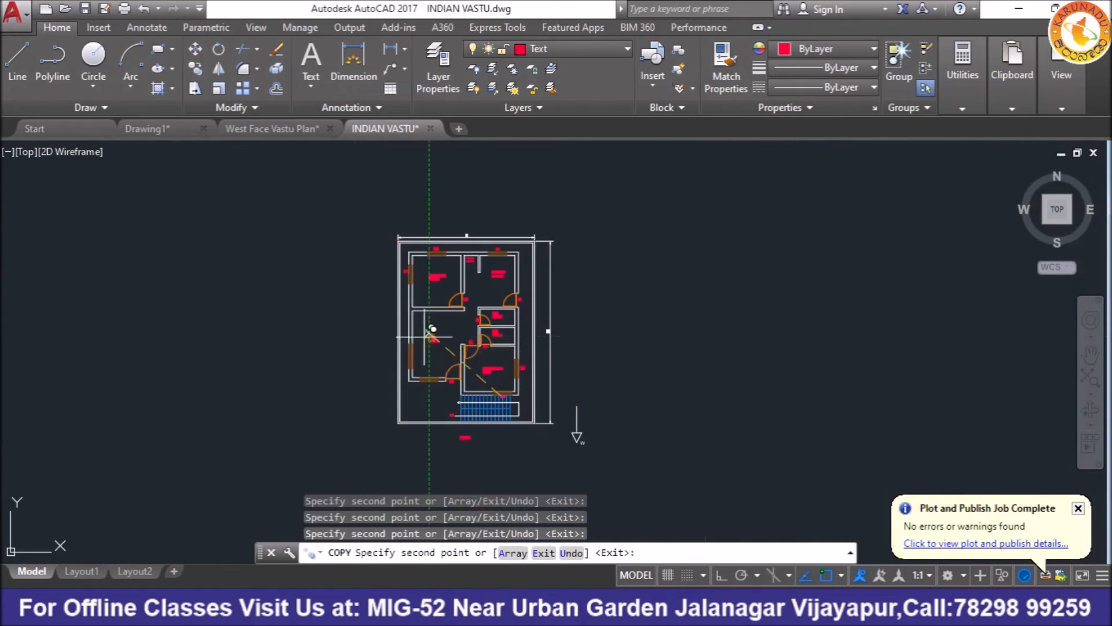
pyautogui.scroll(5, 438, 388)
pyautogui.scroll(5, 437, 381)
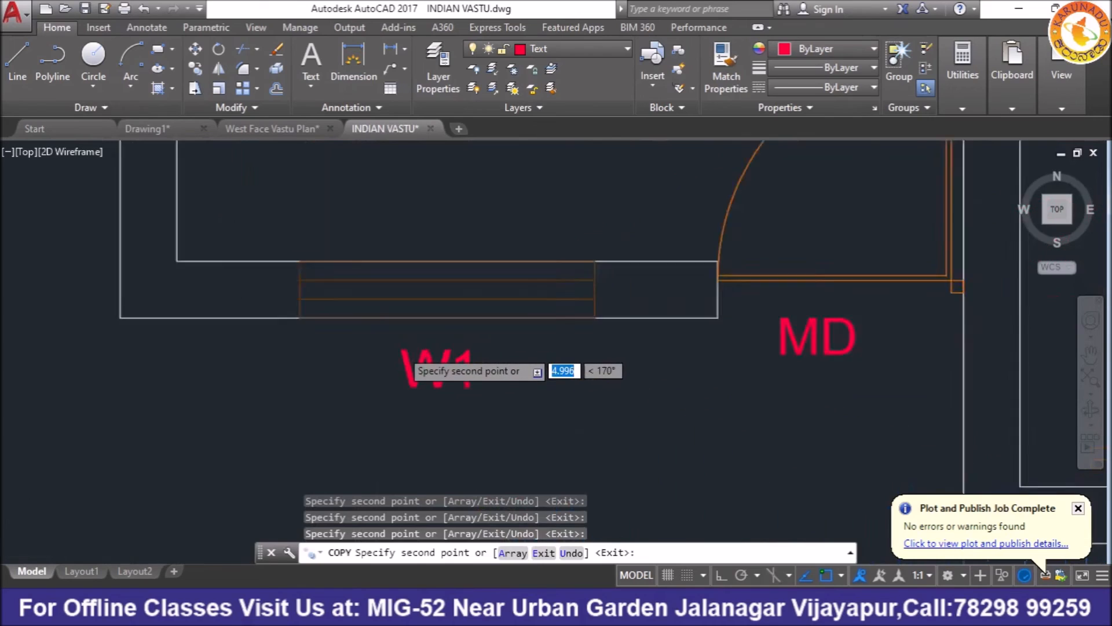
pyautogui.scroll(-4, 424, 335)
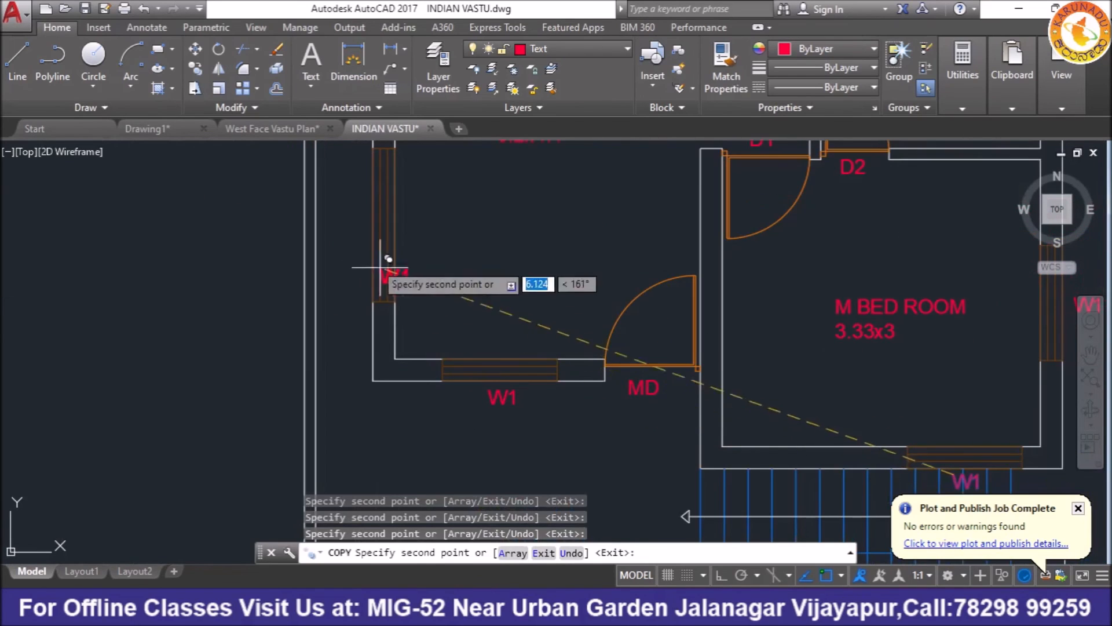
pyautogui.scroll(5, 340, 211)
pyautogui.rightClick(344, 235)
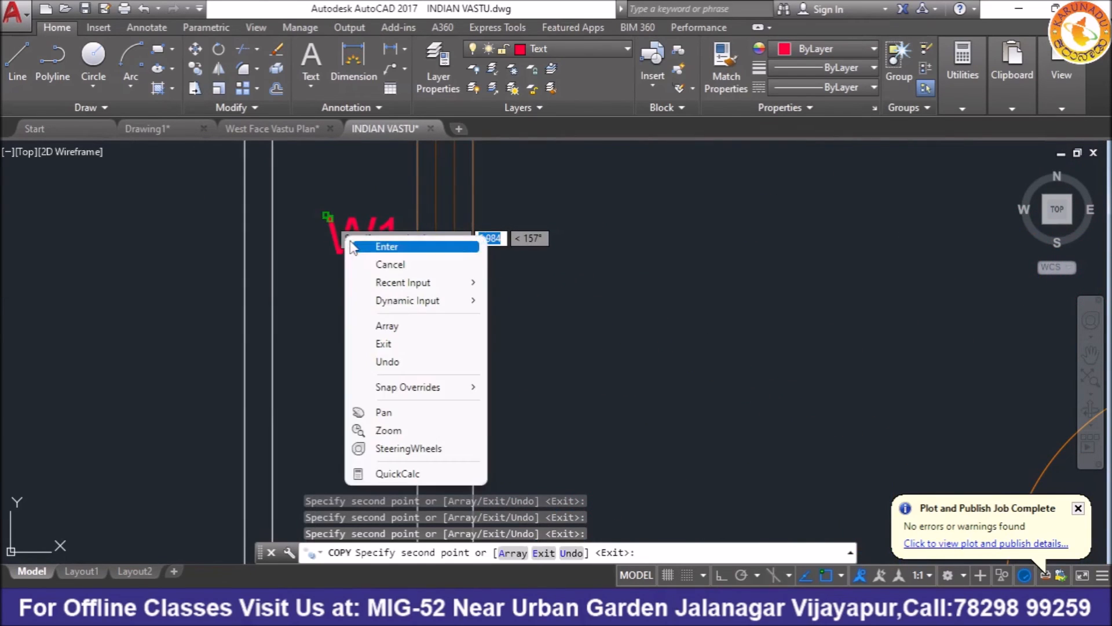
pyautogui.click(362, 243)
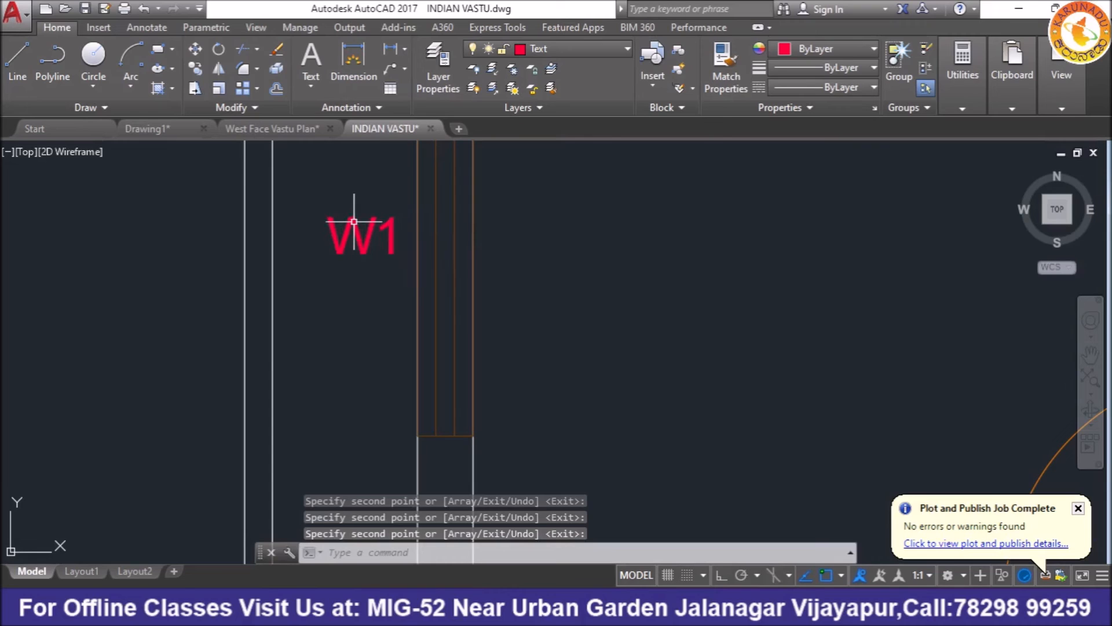
# Step: Change the W1 label beside the HALL's side-wall window to W2 and finish editing
pyautogui.click(353, 221)
pyautogui.doubleClick(393, 247)
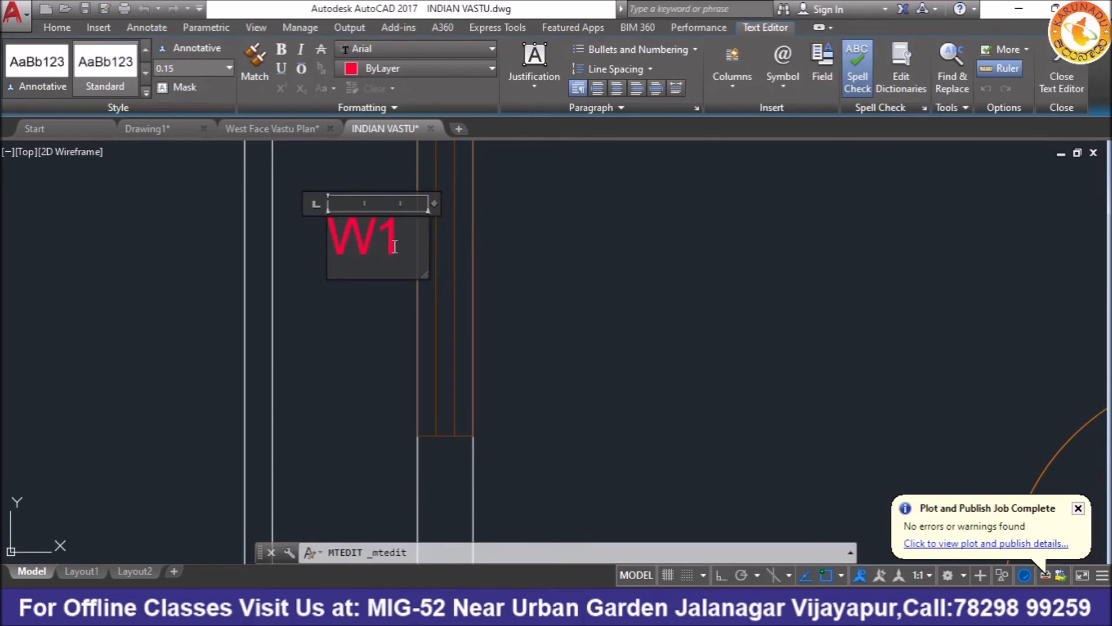
pyautogui.click(363, 336)
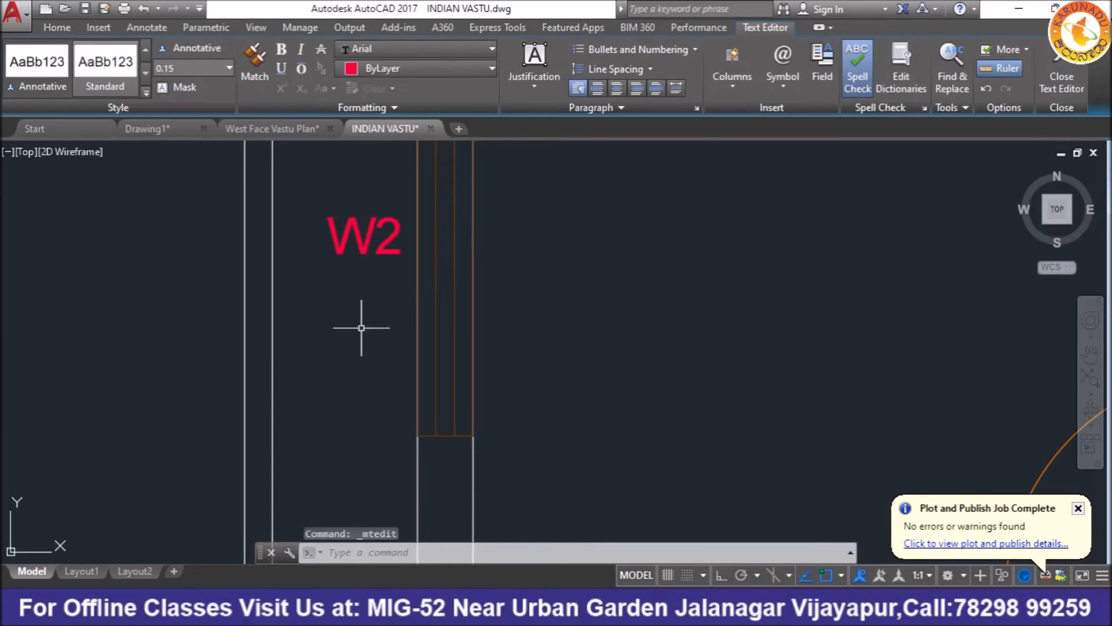
# Step: Make layer 0 current and add a horizontal linear dimension from the BED ROOM's outer corner to the compound wall's inner face
pyautogui.scroll(-6, 341, 324)
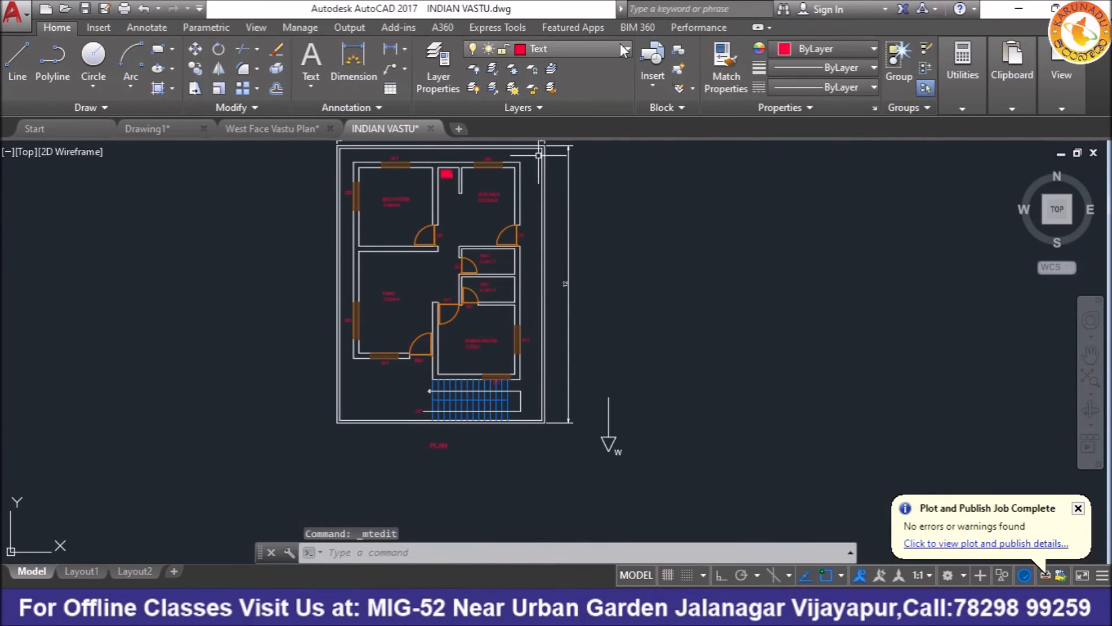
pyautogui.click(583, 48)
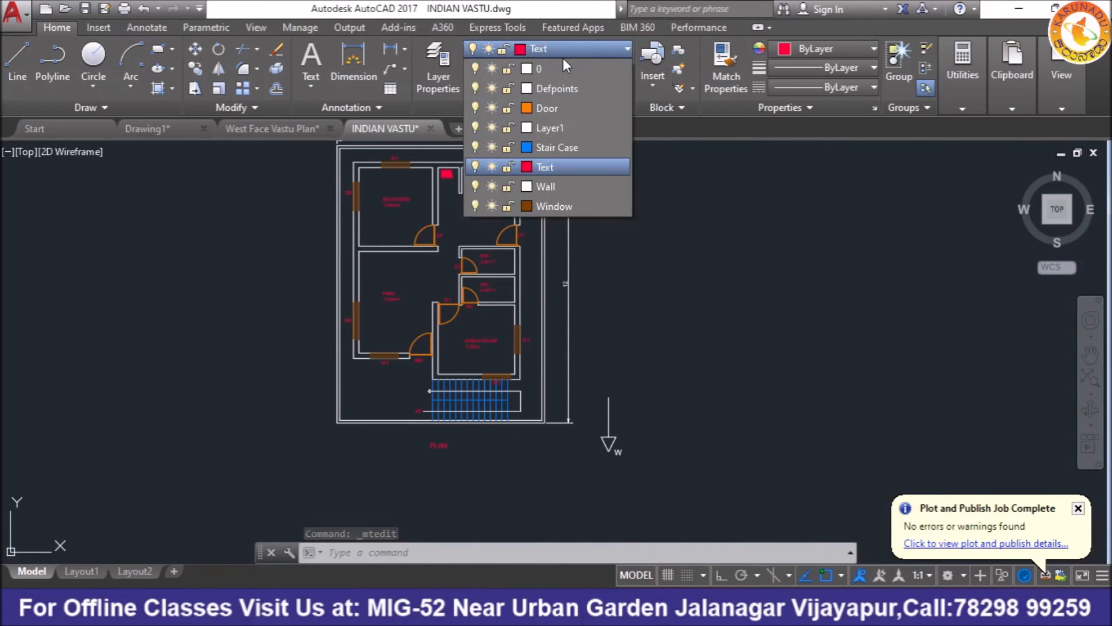
pyautogui.click(548, 69)
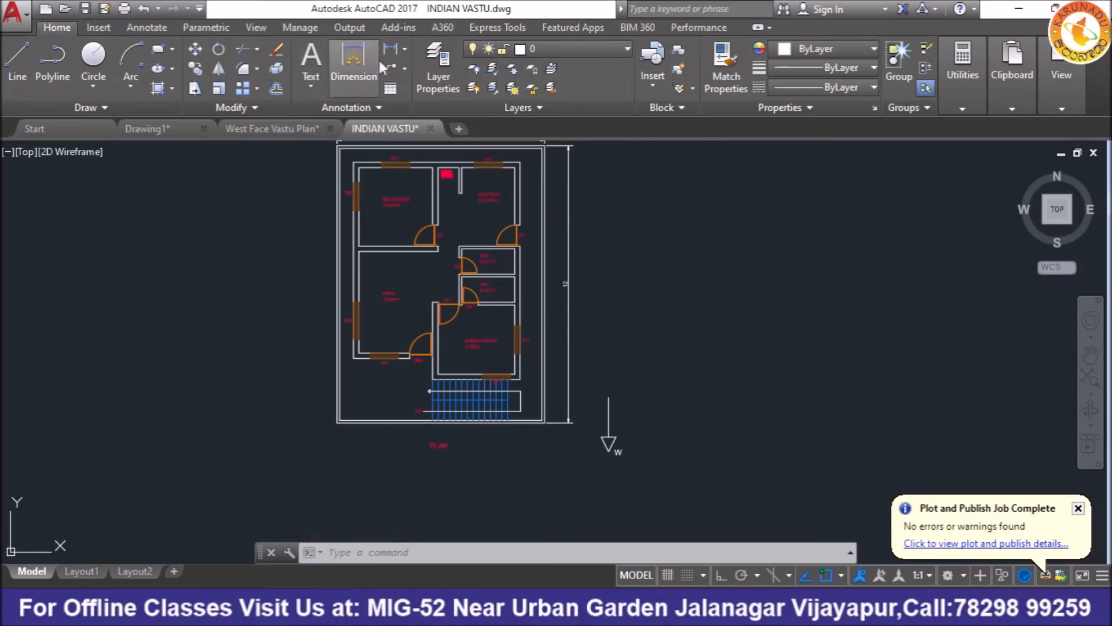
pyautogui.click(391, 48)
pyautogui.scroll(6, 344, 177)
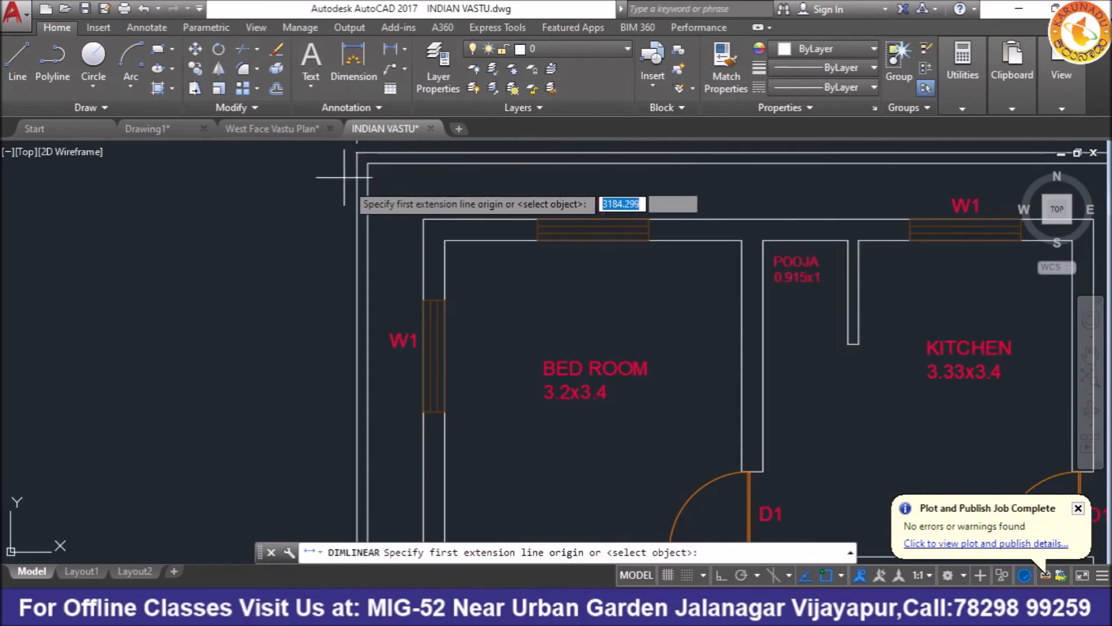
pyautogui.scroll(2, 344, 177)
pyautogui.click(461, 234)
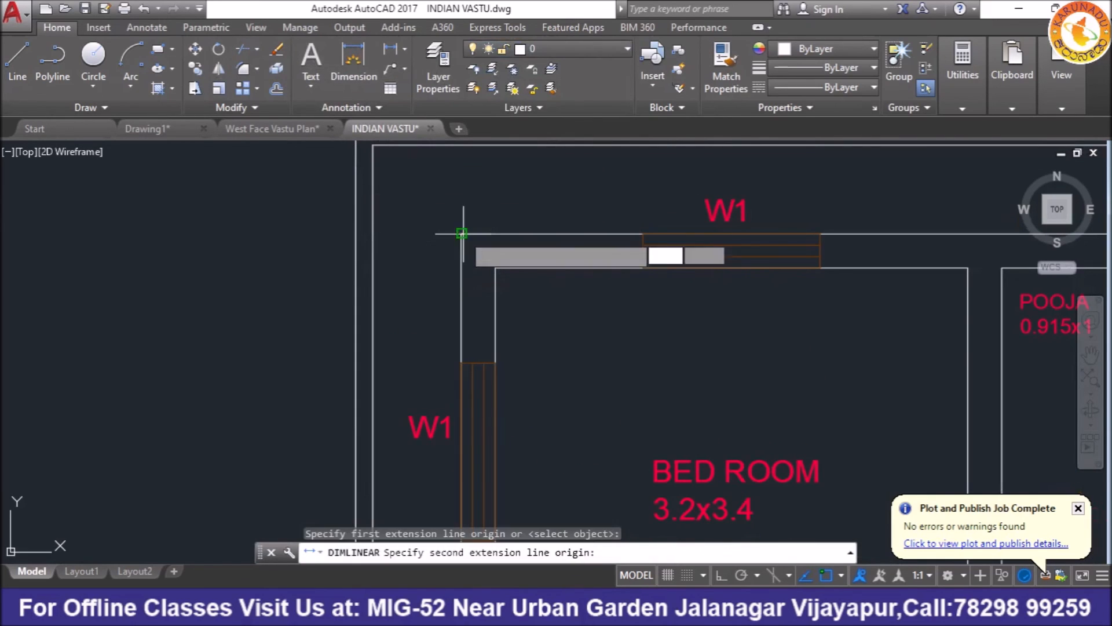
pyautogui.click(373, 234)
pyautogui.click(431, 244)
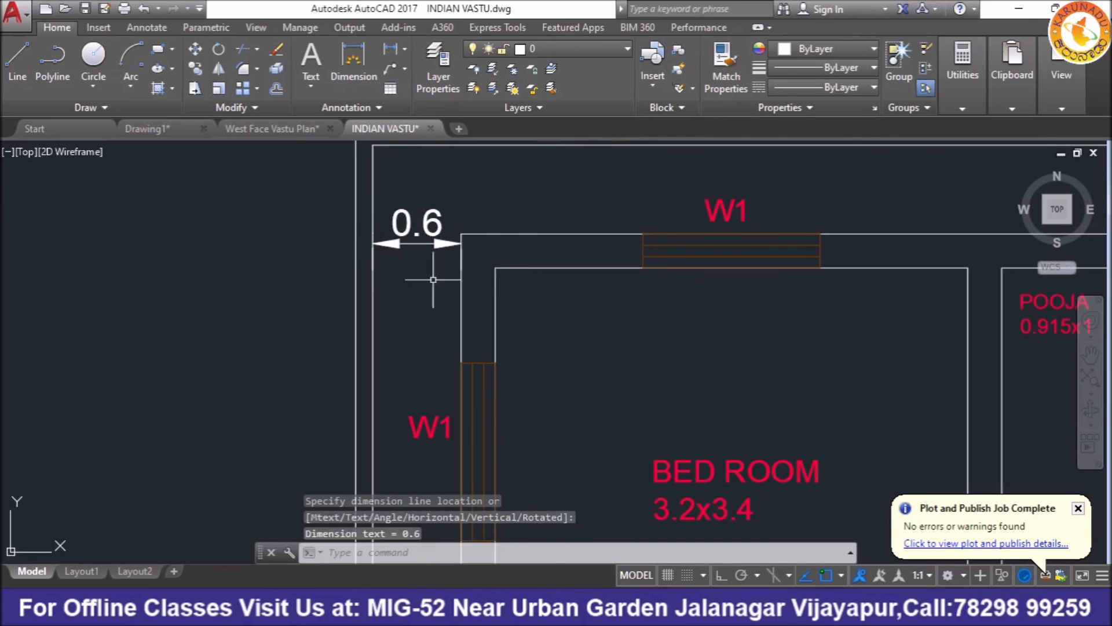
# Step: Add a vertical linear dimension from the BED ROOM's upper outer wall to the compound wall's inner face
pyautogui.press('Return')
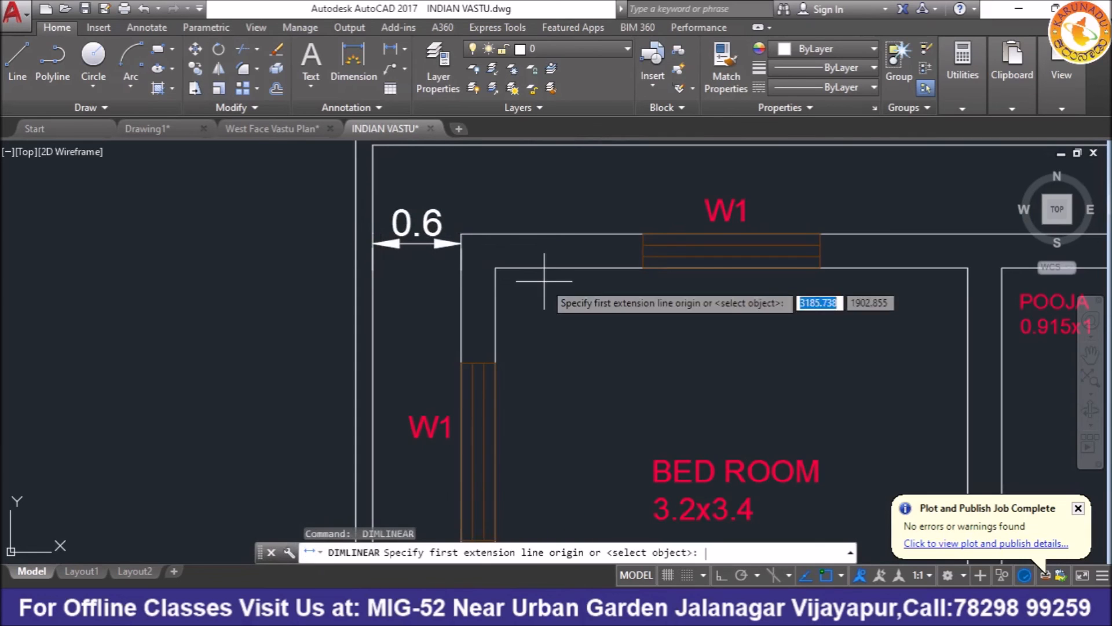
pyautogui.click(527, 235)
pyautogui.scroll(-2, 530, 233)
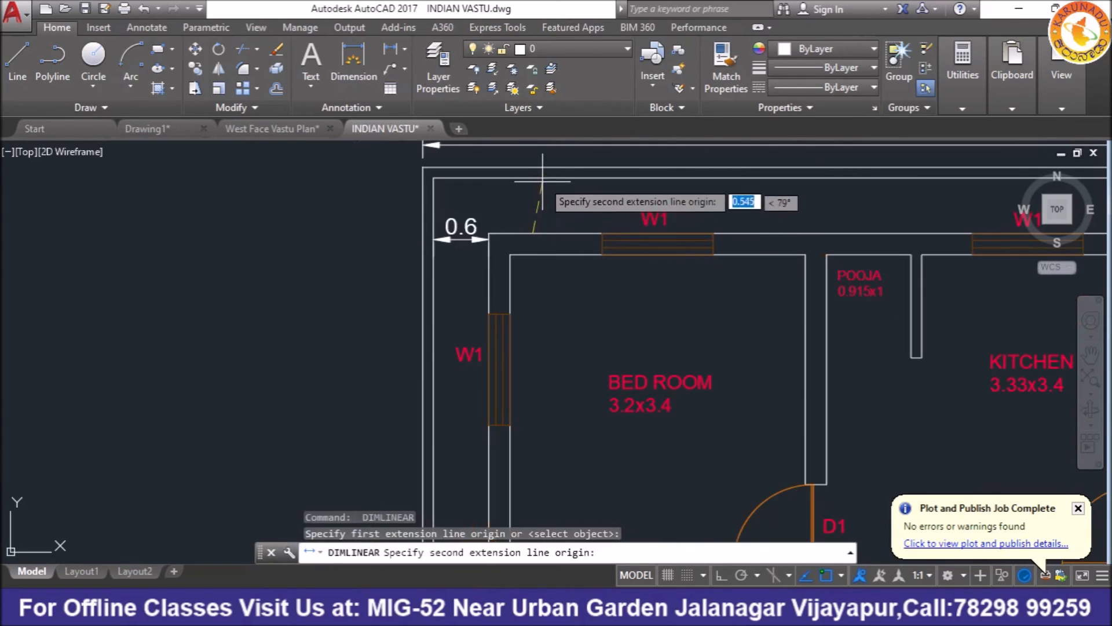
pyautogui.click(538, 179)
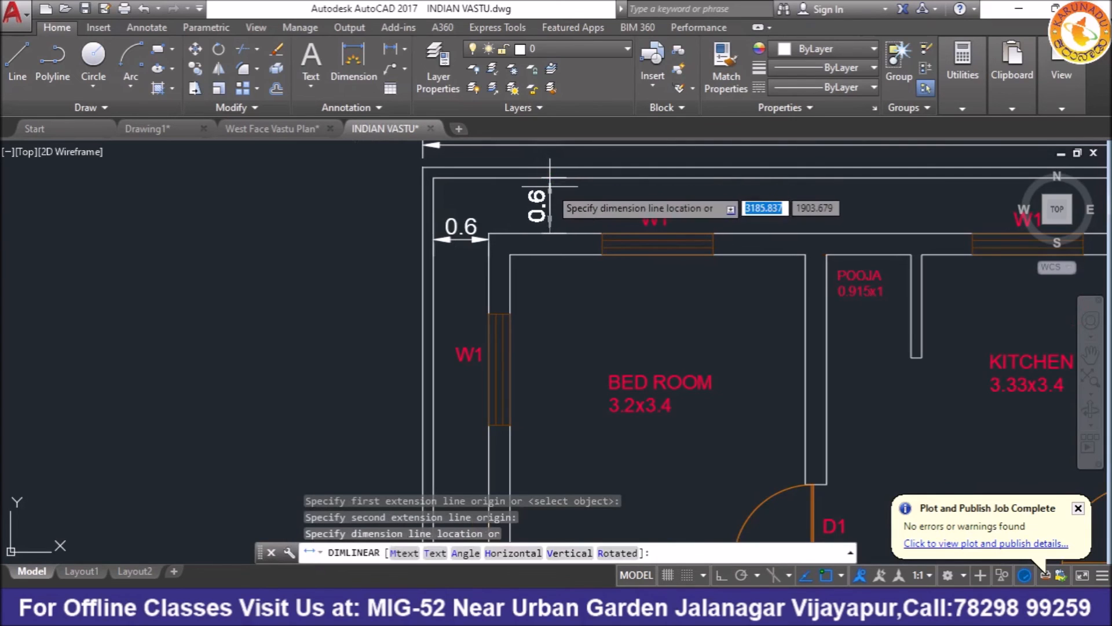
pyautogui.click(549, 204)
pyautogui.scroll(-2, 376, 227)
pyautogui.scroll(-4, 192, 215)
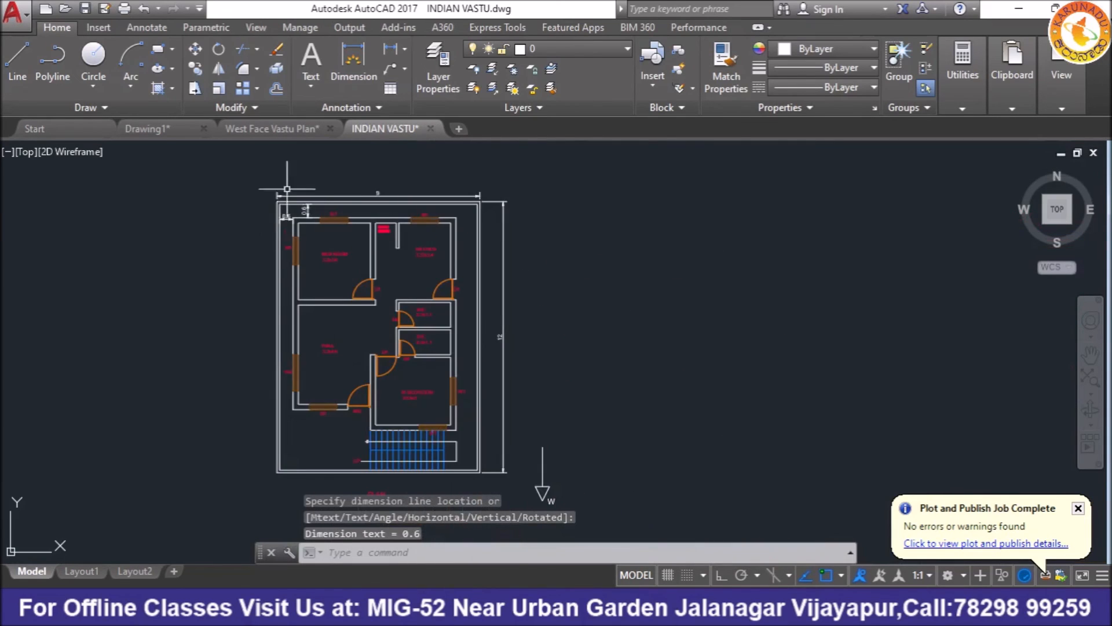
# Step: Add a horizontal linear dimension from the KITCHEN's upper outer corner to the inner face of the compound wall beside it
pyautogui.scroll(4, 451, 221)
pyautogui.press('Return')
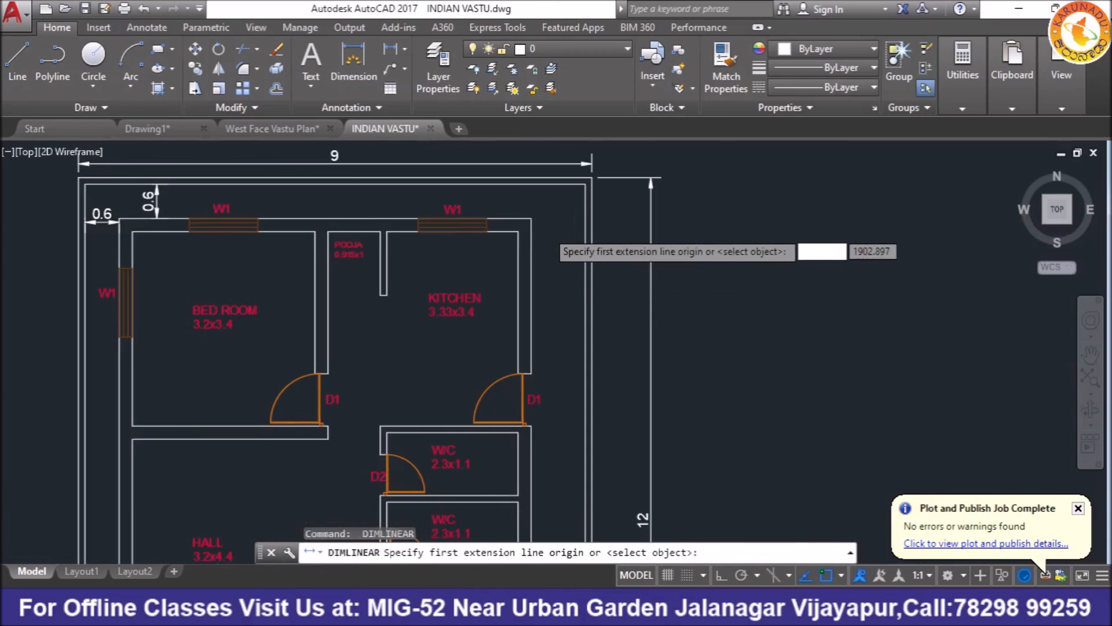
pyautogui.scroll(4, 555, 228)
pyautogui.click(498, 201)
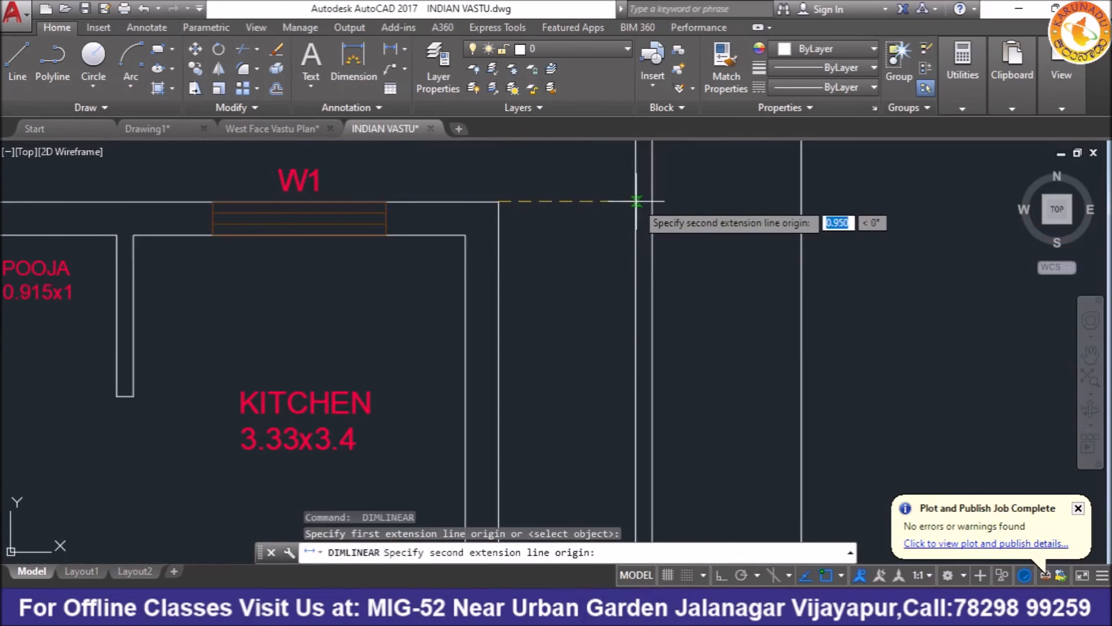
pyautogui.click(636, 201)
pyautogui.click(636, 223)
pyautogui.scroll(-4, 514, 261)
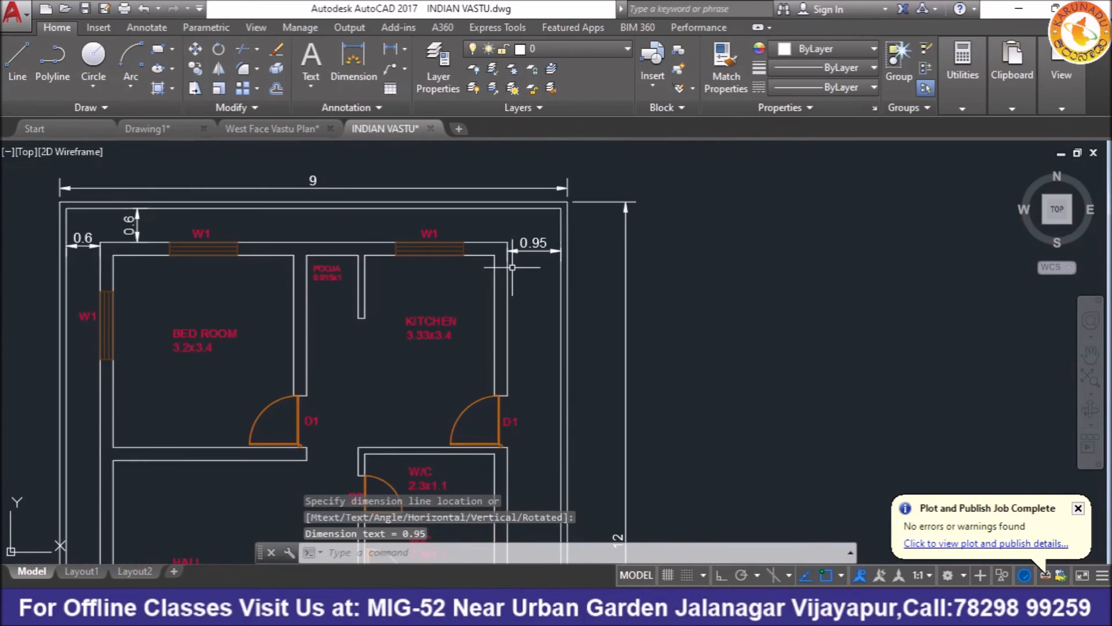
pyautogui.scroll(-4, 488, 261)
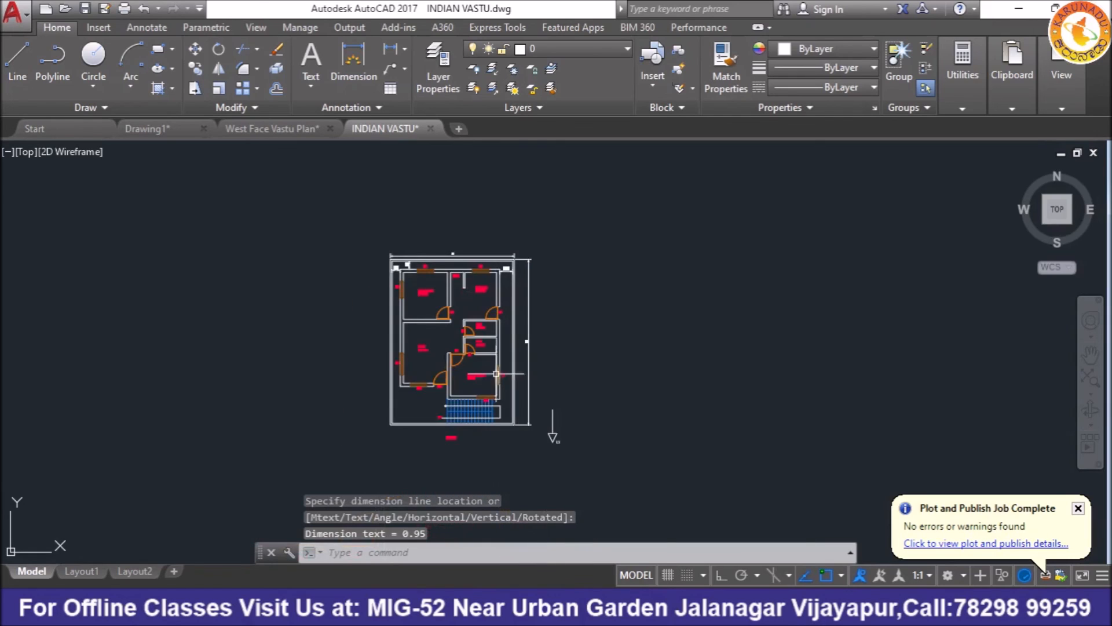
pyautogui.scroll(4, 442, 430)
pyautogui.scroll(-1, 380, 418)
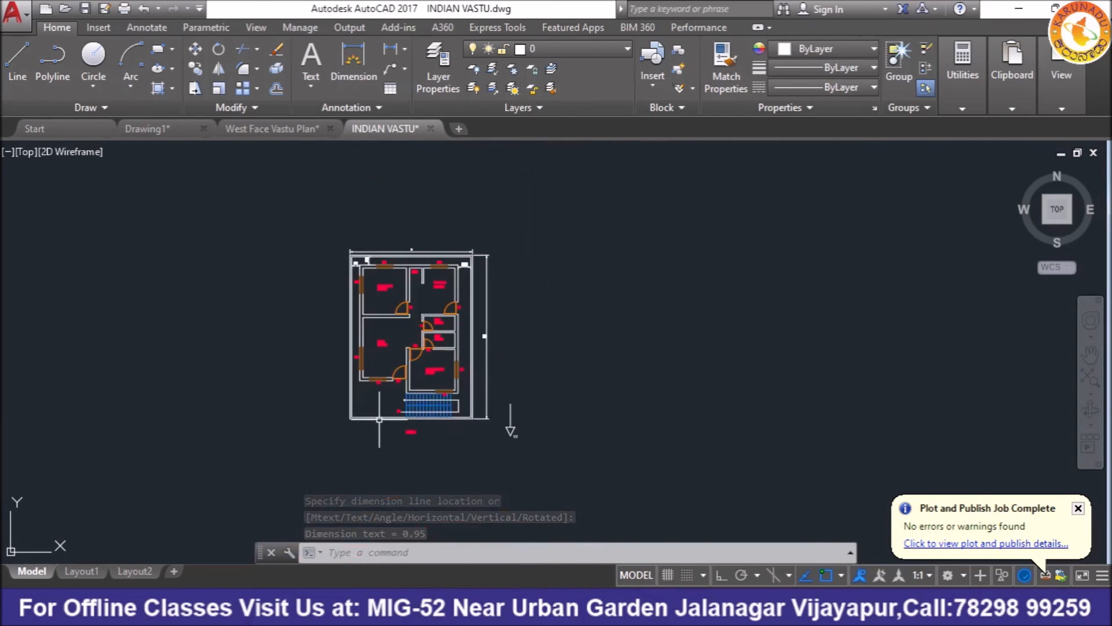
pyautogui.scroll(3, 445, 319)
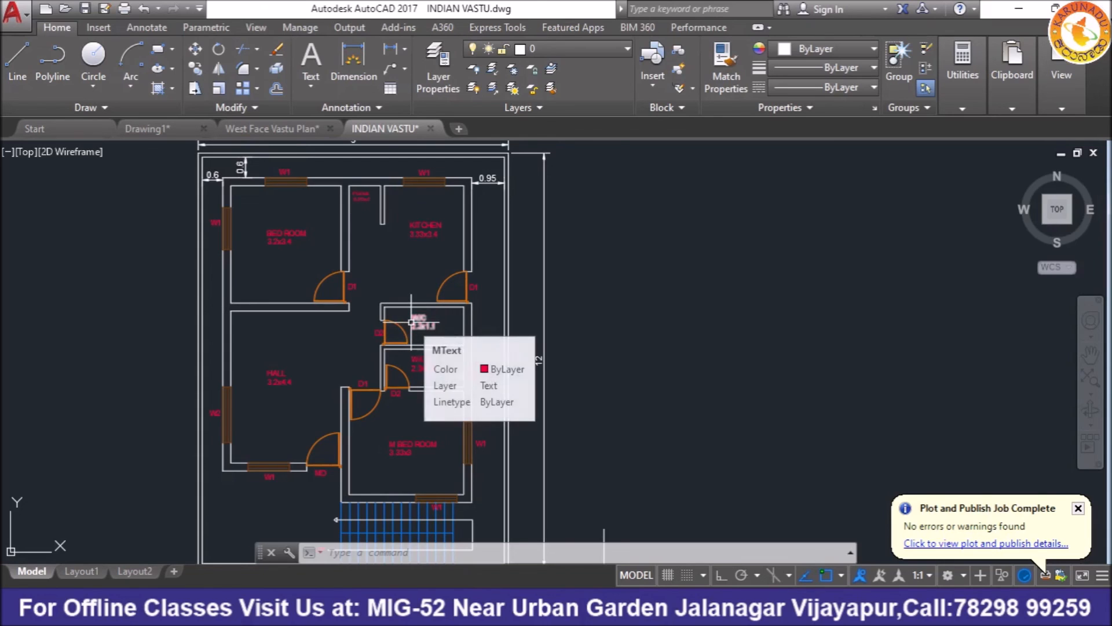
pyautogui.scroll(2, 411, 322)
pyautogui.scroll(-3, 411, 322)
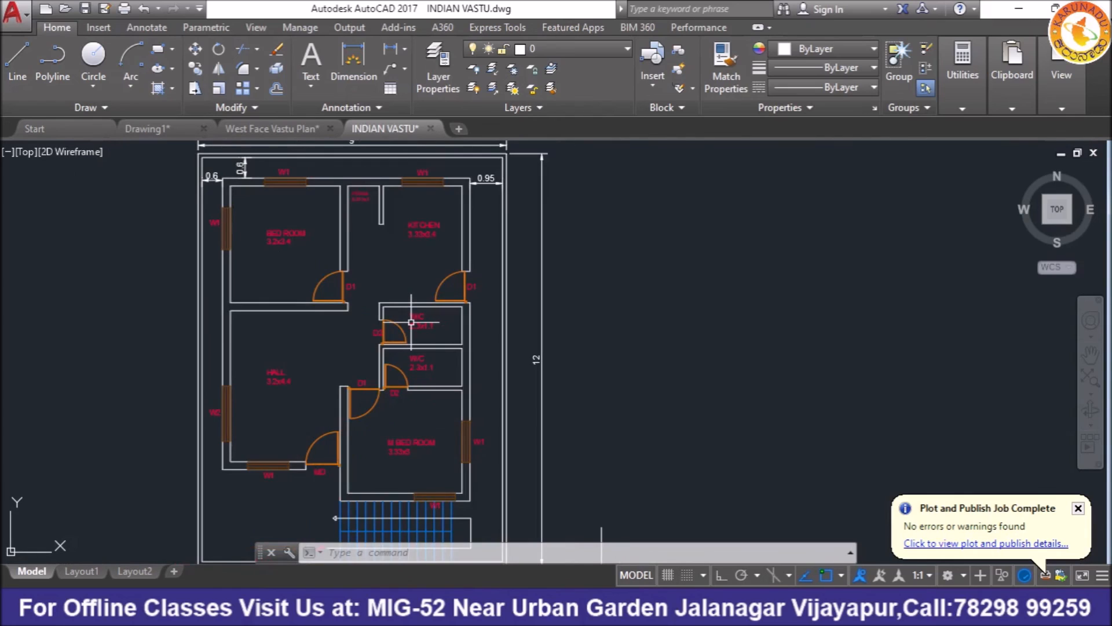
pyautogui.moveTo(411, 322)
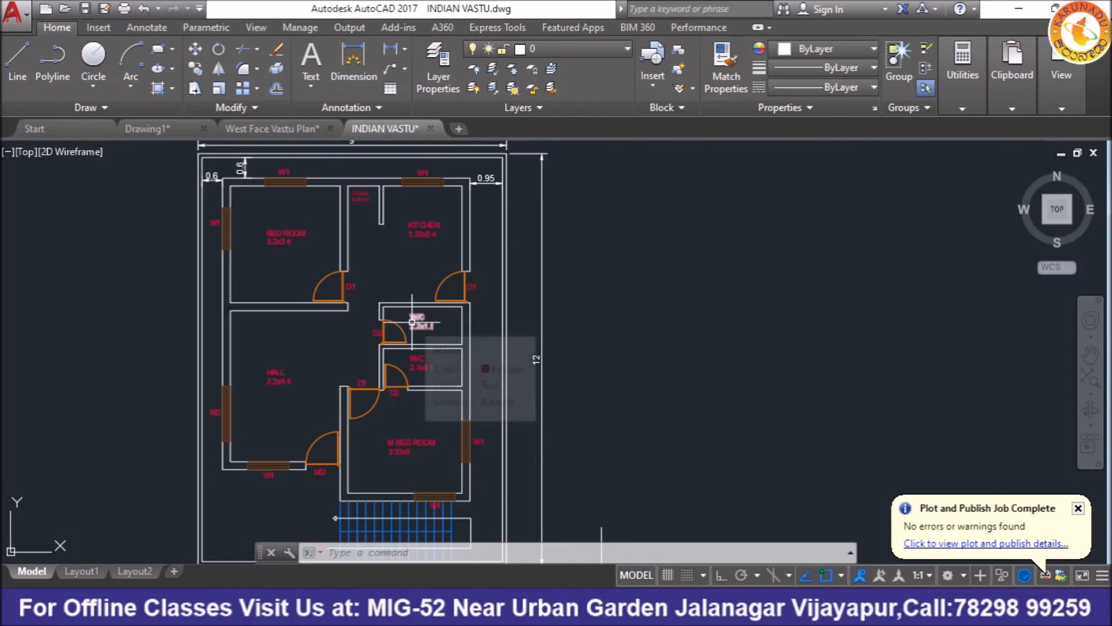